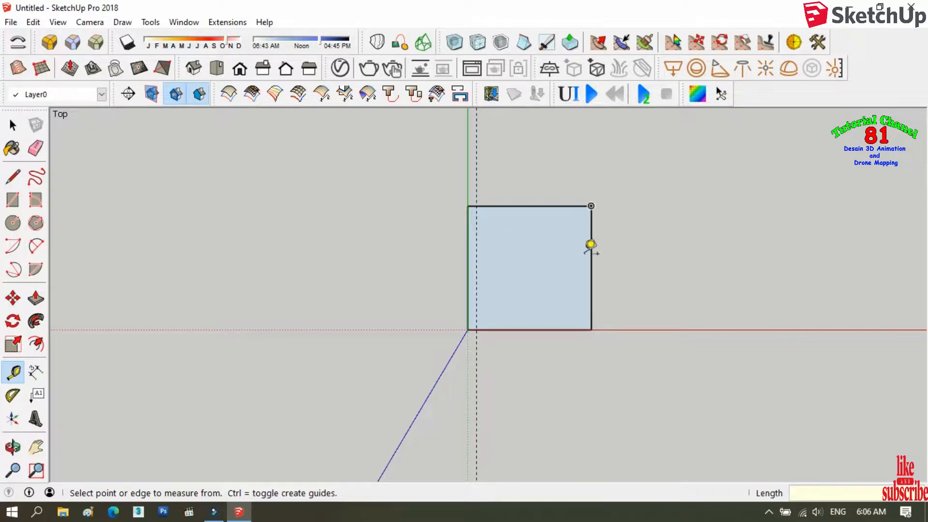
Step: Add guide lines 5 cm inside the square's right, upper and lower edges with the Tape Measure tool
{"action": "left_click", "coordinate": [591, 253]}
{"action": "left_click", "coordinate": [582, 251]}
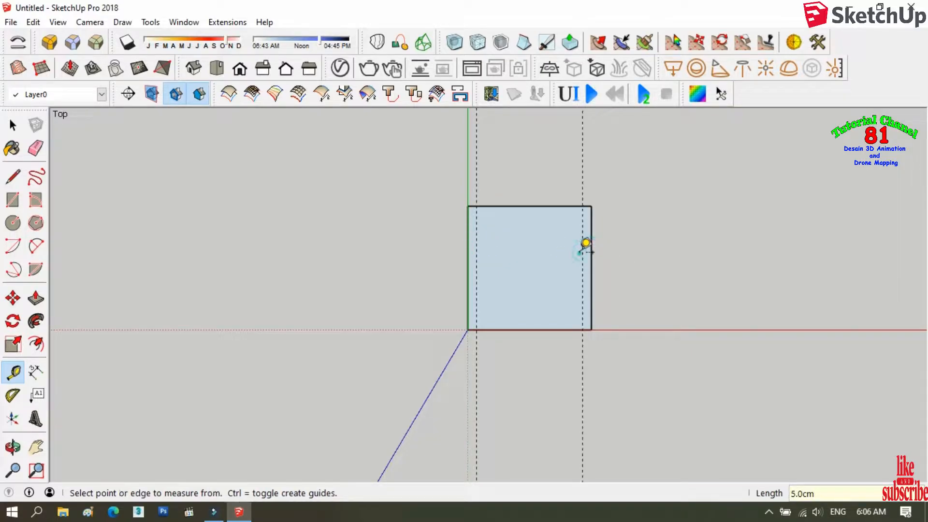
{"action": "left_click", "coordinate": [563, 206]}
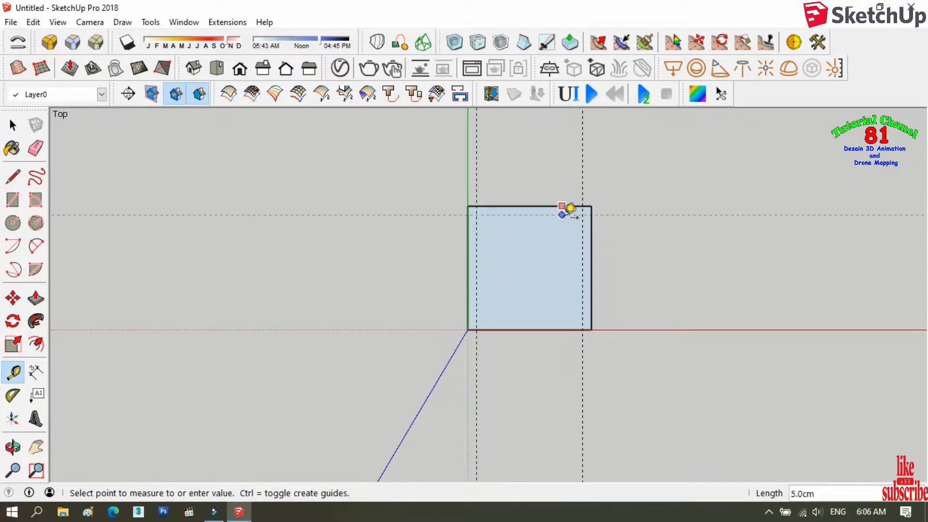
{"action": "left_click", "coordinate": [563, 217]}
{"action": "left_click", "coordinate": [559, 330]}
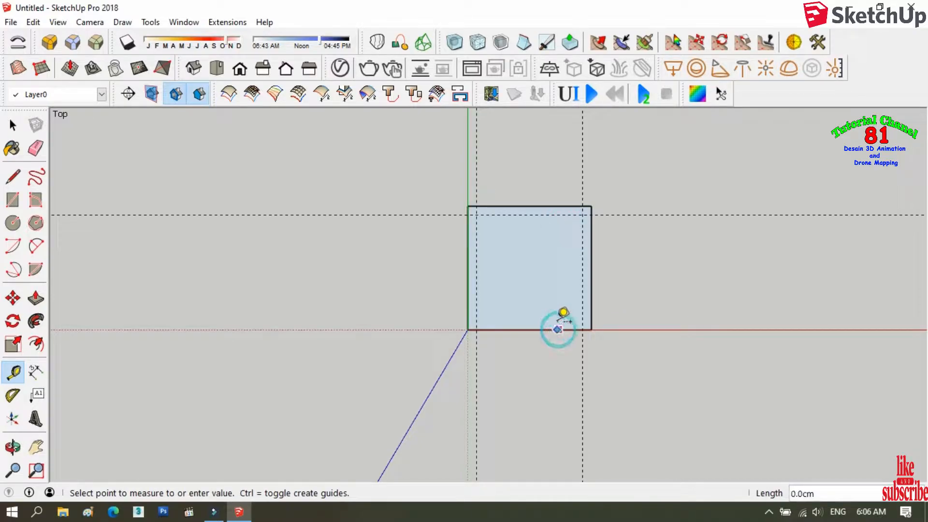
{"action": "left_click", "coordinate": [557, 319]}
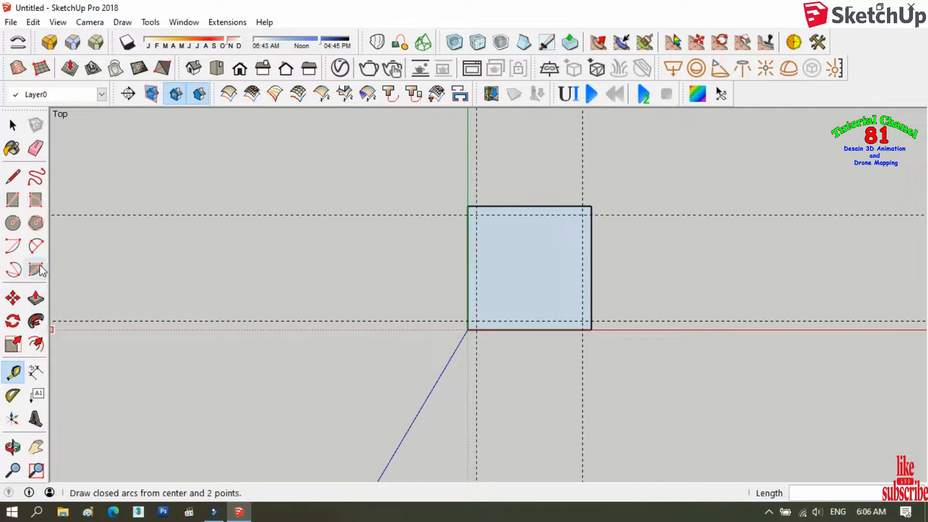
Step: Round all four corners of the square with tangent 2 Point Arcs between the 5 cm guide intersections, removing the corner tips
{"action": "left_click", "coordinate": [36, 247]}
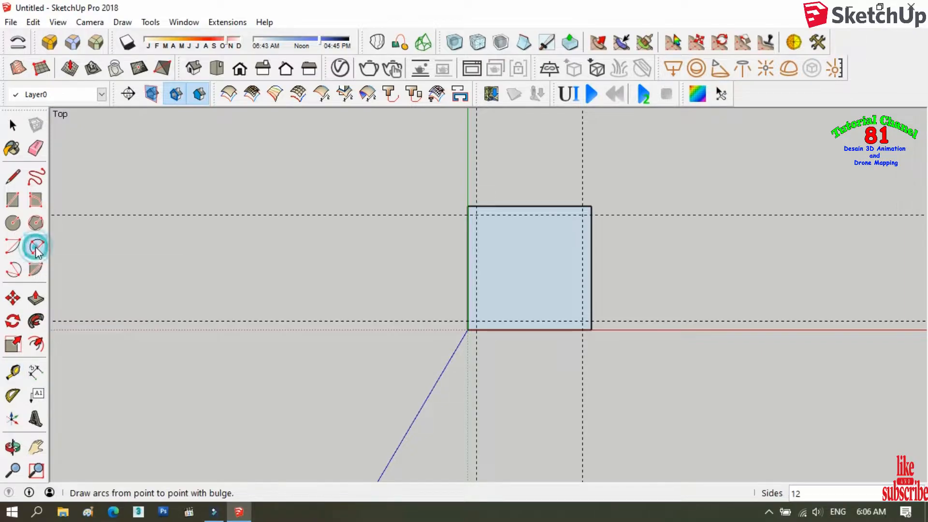
{"action": "scroll", "coordinate": [590, 203], "scroll_direction": "up", "scroll_amount": 2}
{"action": "left_click", "coordinate": [584, 204]}
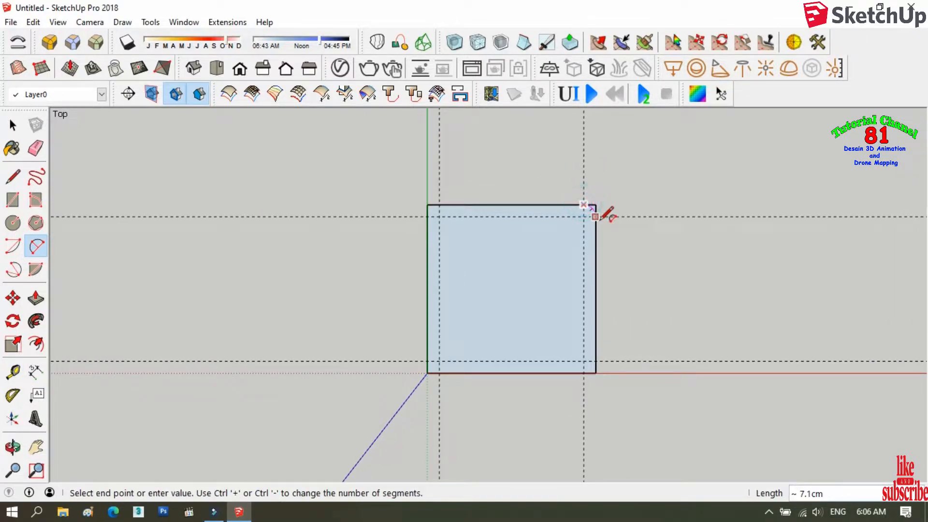
{"action": "scroll", "coordinate": [600, 222], "scroll_direction": "up", "scroll_amount": 1}
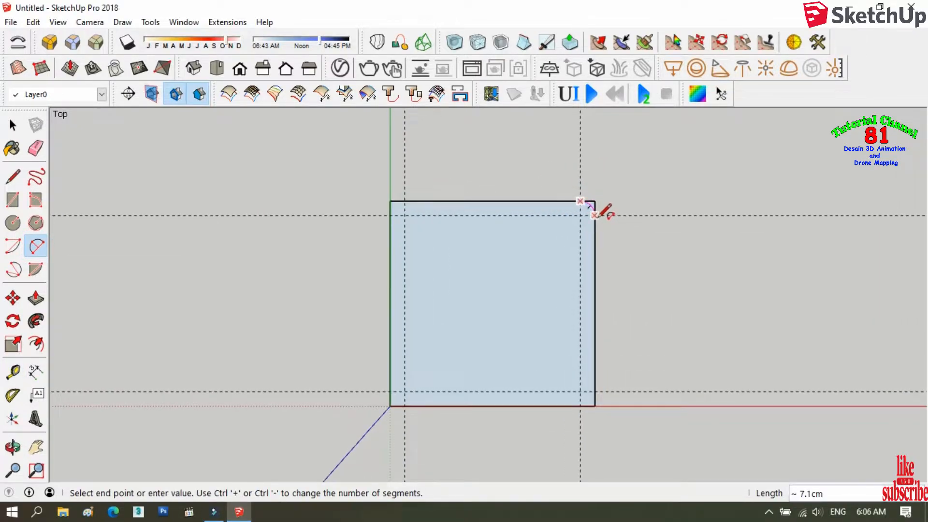
{"action": "left_click", "coordinate": [598, 389]}
{"action": "double_click", "coordinate": [587, 395]}
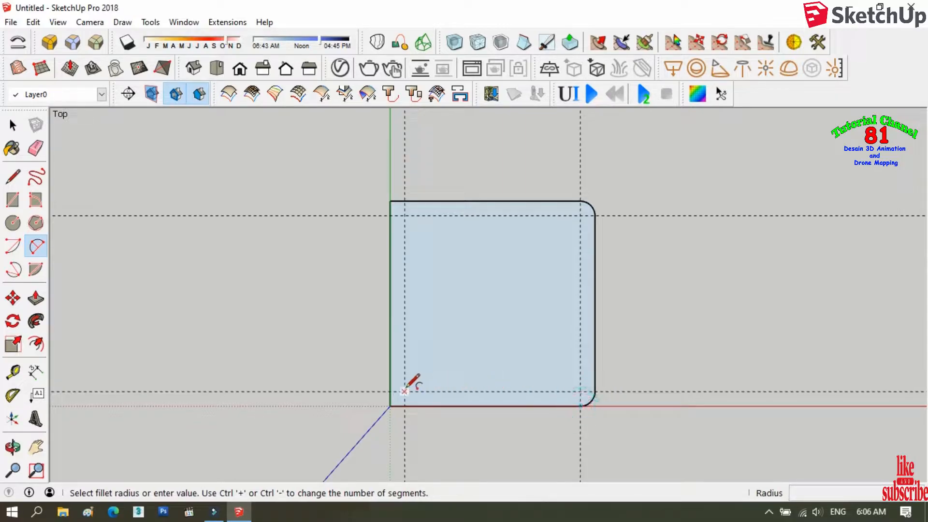
{"action": "left_click", "coordinate": [391, 390]}
{"action": "left_click", "coordinate": [408, 405]}
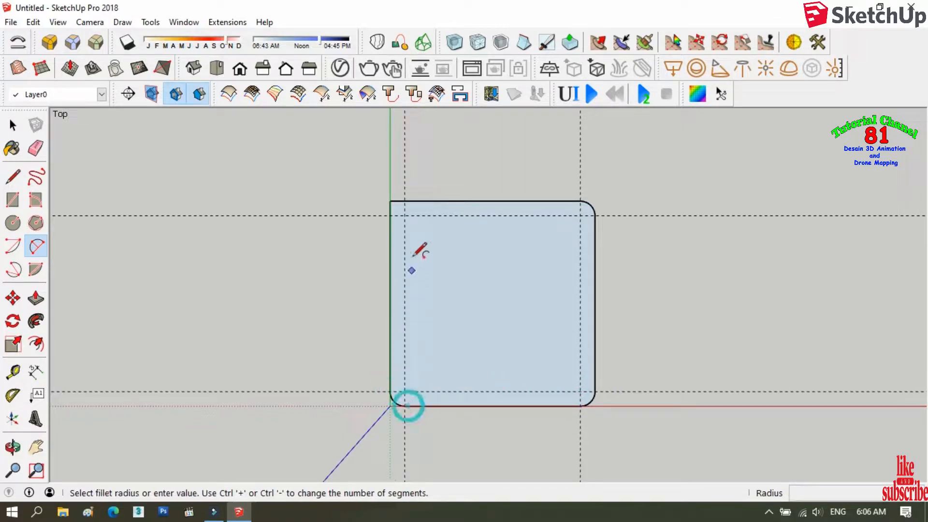
{"action": "left_click", "coordinate": [390, 214]}
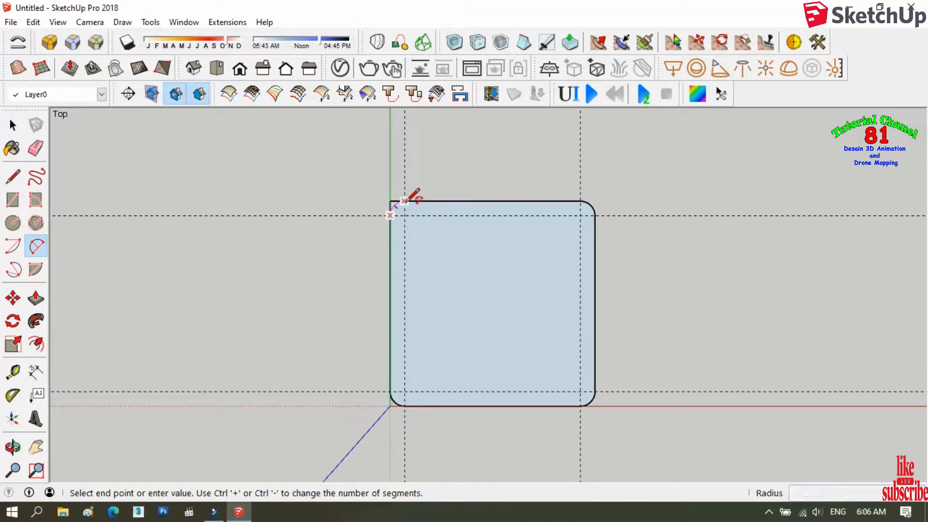
{"action": "left_click", "coordinate": [405, 202]}
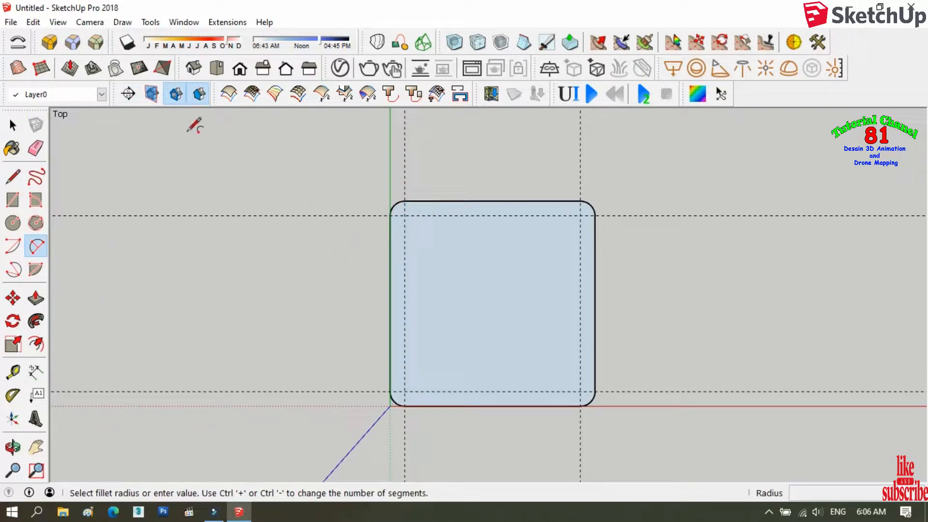
Step: In an isometric view, draw an upright rectangle about 7.1 cm wide and 11.2 cm high outward from the face's left edge
{"action": "left_click", "coordinate": [192, 69]}
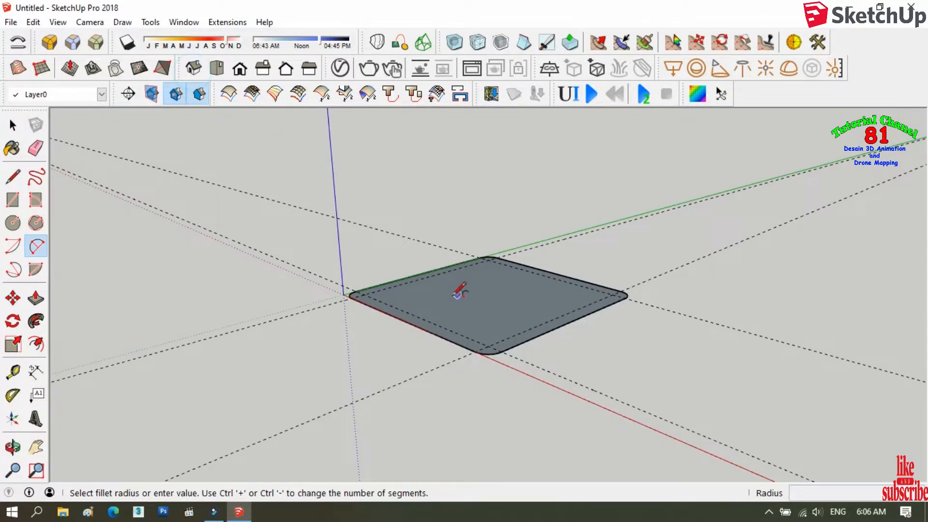
{"action": "scroll", "coordinate": [461, 290], "scroll_direction": "up", "scroll_amount": 2}
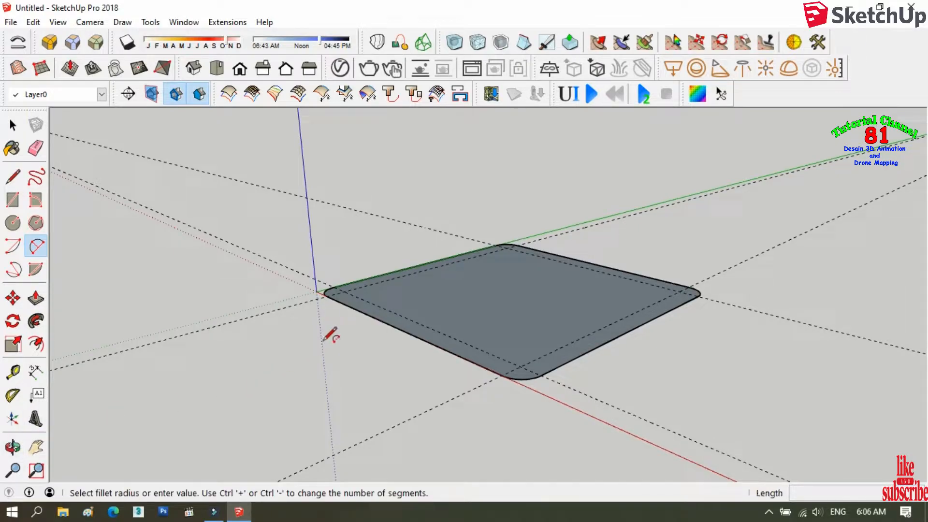
{"action": "middle_click_drag", "start_coordinate": [331, 286], "coordinate": [540, 307]}
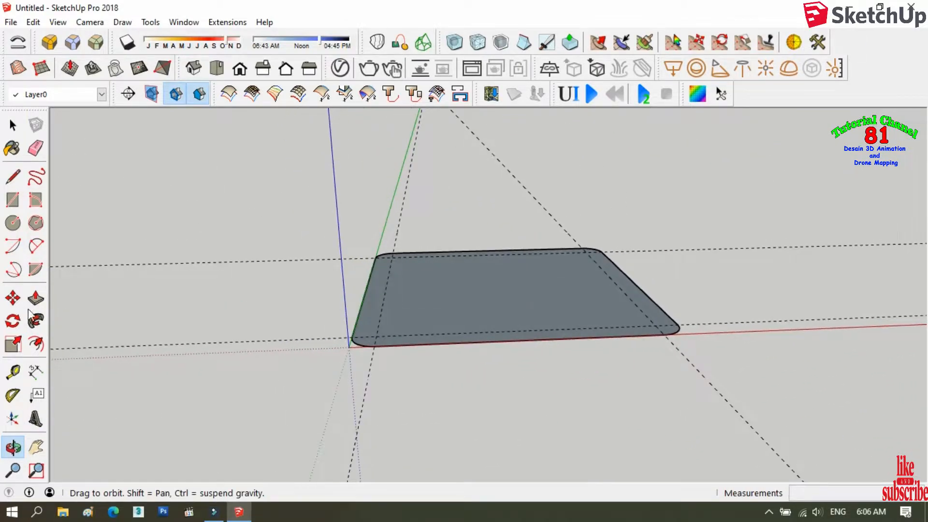
{"action": "left_click", "coordinate": [13, 177]}
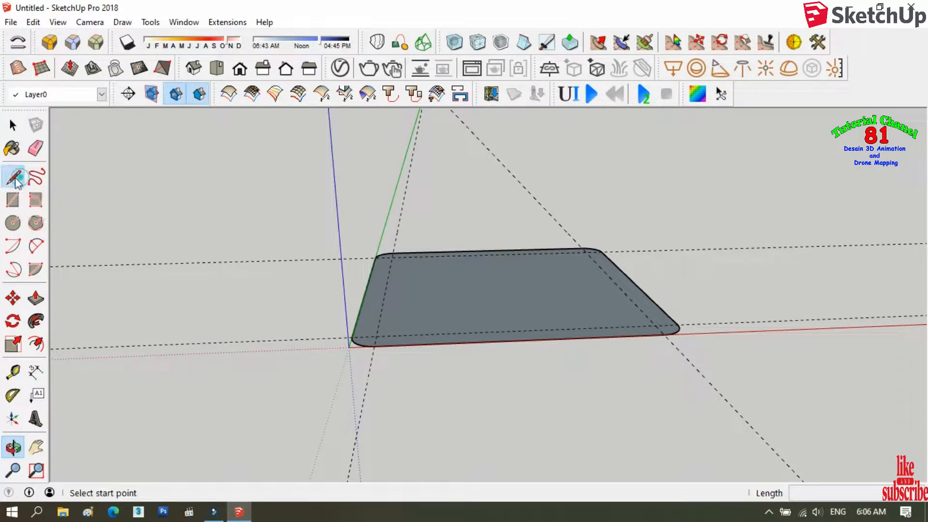
{"action": "left_click", "coordinate": [366, 290]}
{"action": "left_click", "coordinate": [337, 290]}
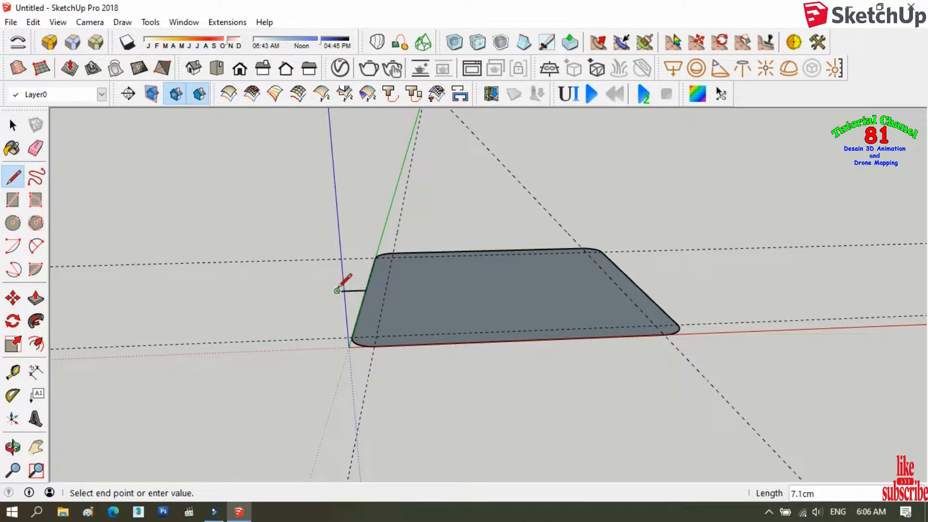
{"action": "left_click", "coordinate": [333, 248]}
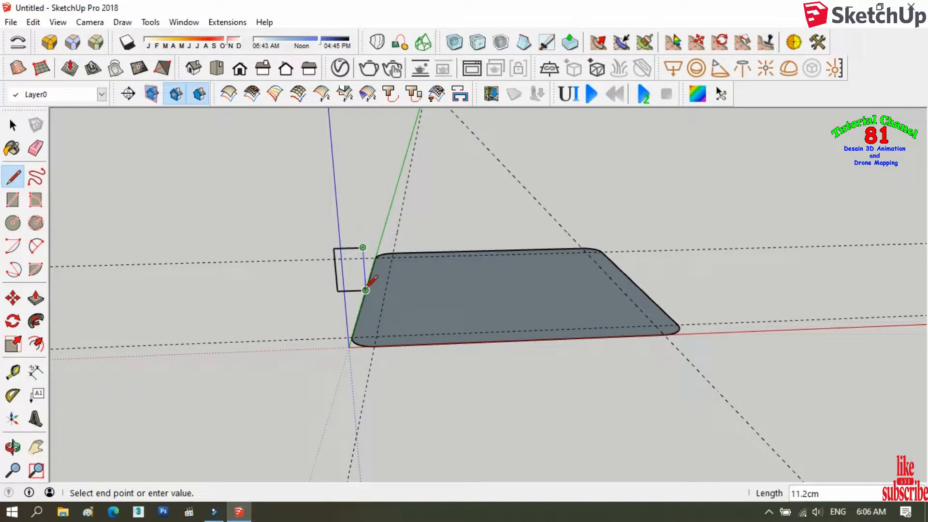
Step: Draw an arc with a bulge of about 3.6 cm inside the upright rectangle, spanning the side that touches the square
{"action": "left_click", "coordinate": [36, 247]}
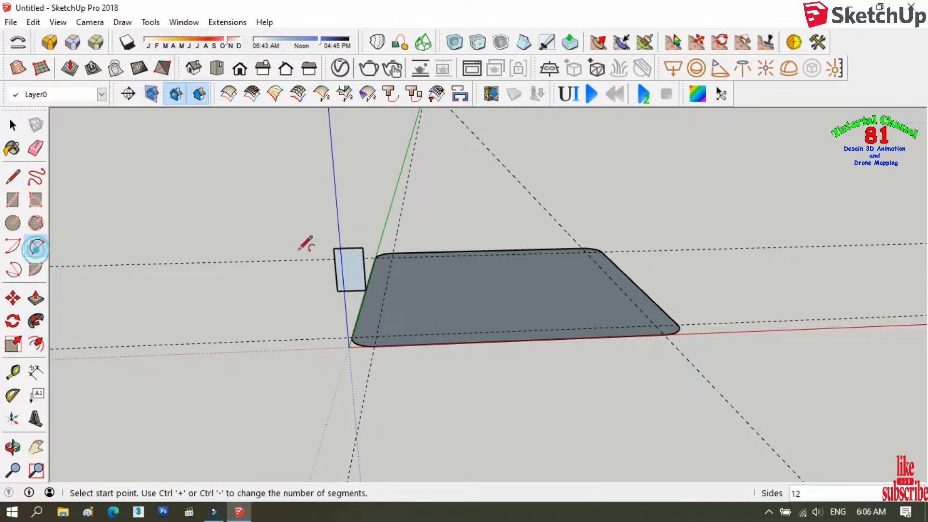
{"action": "left_click", "coordinate": [362, 247]}
{"action": "left_click", "coordinate": [365, 290]}
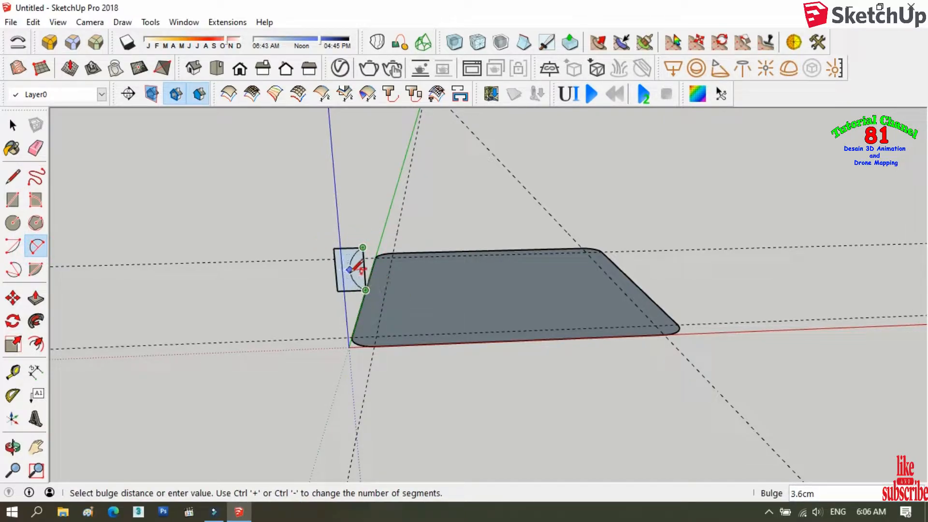
{"action": "left_click", "coordinate": [356, 271]}
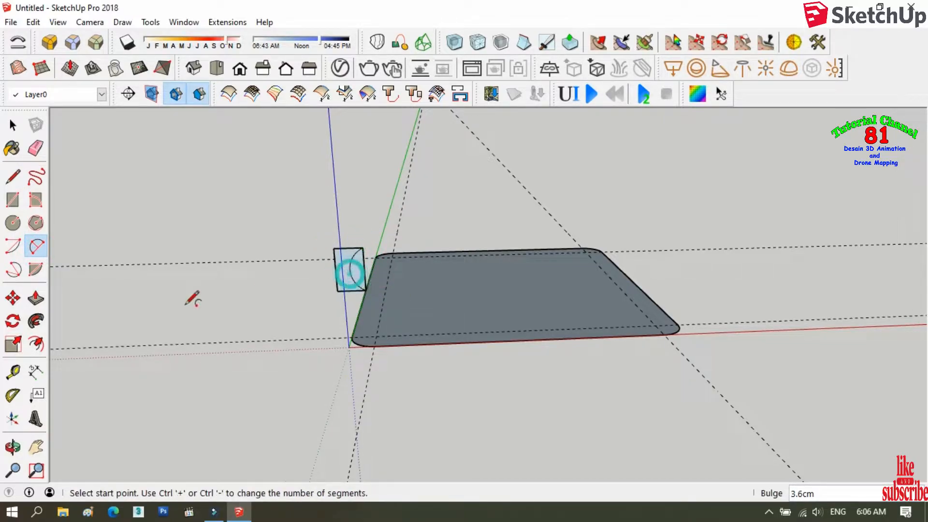
Step: Place a vertical guide parallel to the upright rectangle's outer edge, through the arc's outermost point
{"action": "left_click", "coordinate": [13, 375]}
{"action": "scroll", "coordinate": [302, 251], "scroll_direction": "up", "scroll_amount": 2}
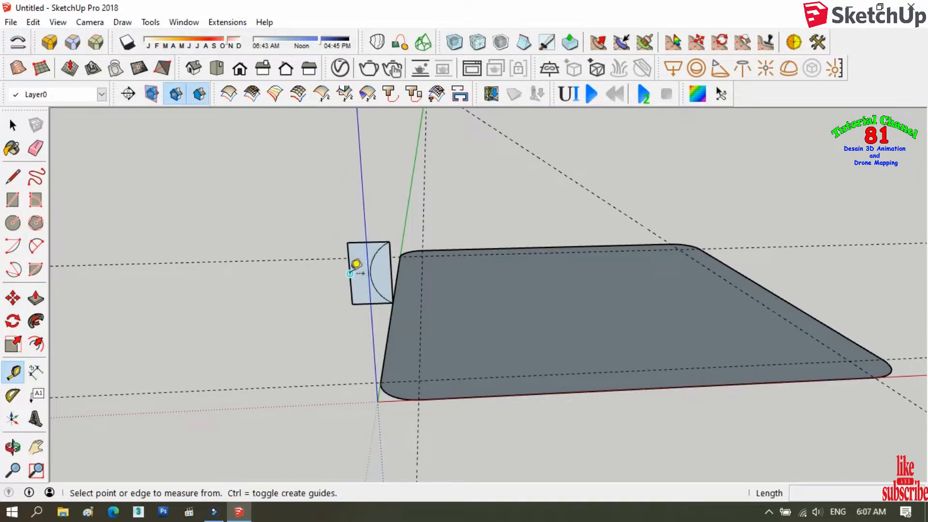
{"action": "left_click", "coordinate": [350, 273]}
{"action": "scroll", "coordinate": [350, 273], "scroll_direction": "up", "scroll_amount": 1}
{"action": "left_click", "coordinate": [377, 272]}
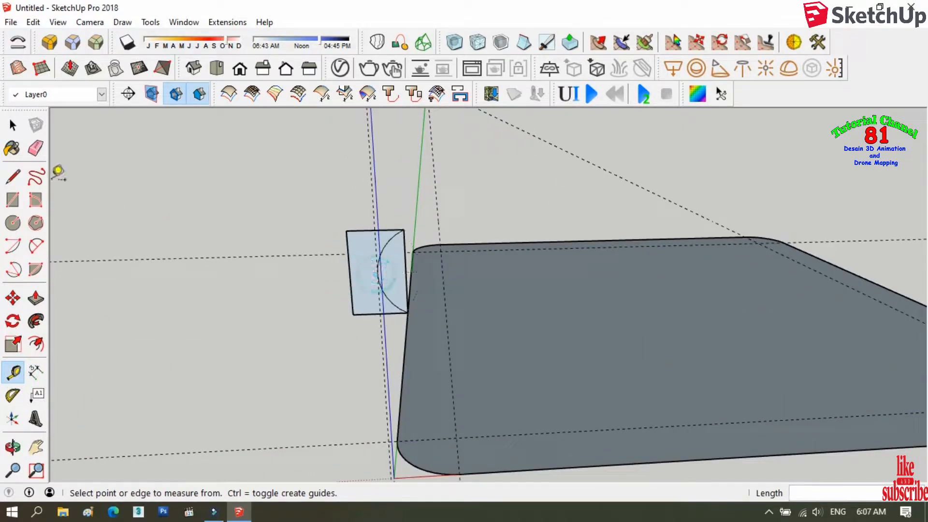
Step: Erase the rectangle's edges outside the arc and the guides across the square, keeping the half-round profile and its vertical guide
{"action": "left_click", "coordinate": [35, 153]}
{"action": "scroll", "coordinate": [628, 218], "scroll_direction": "down", "scroll_amount": 2}
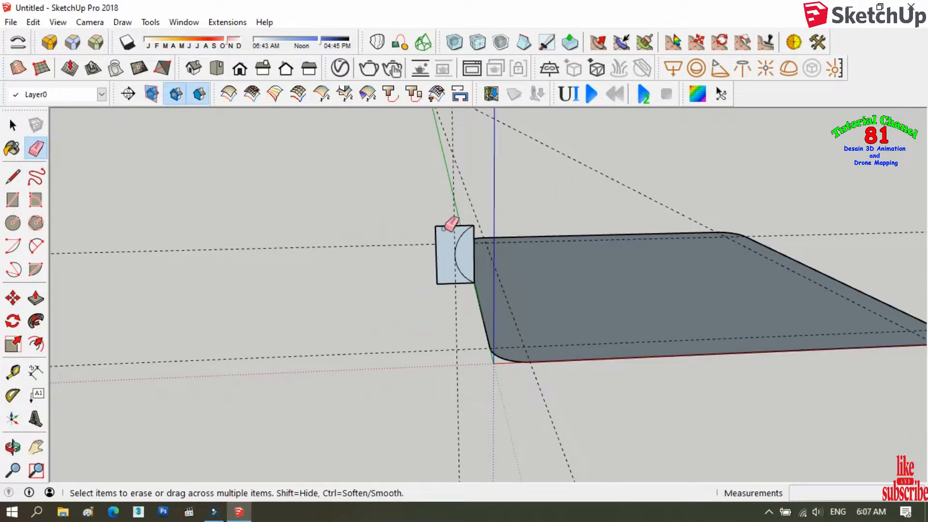
{"action": "left_click_drag", "start_coordinate": [436, 225], "coordinate": [419, 235]}
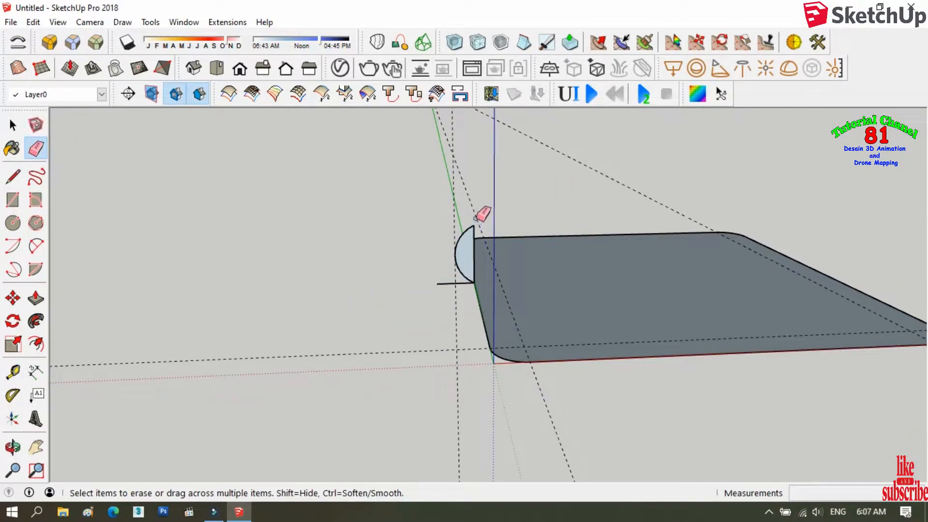
{"action": "left_click_drag", "start_coordinate": [451, 342], "coordinate": [457, 357]}
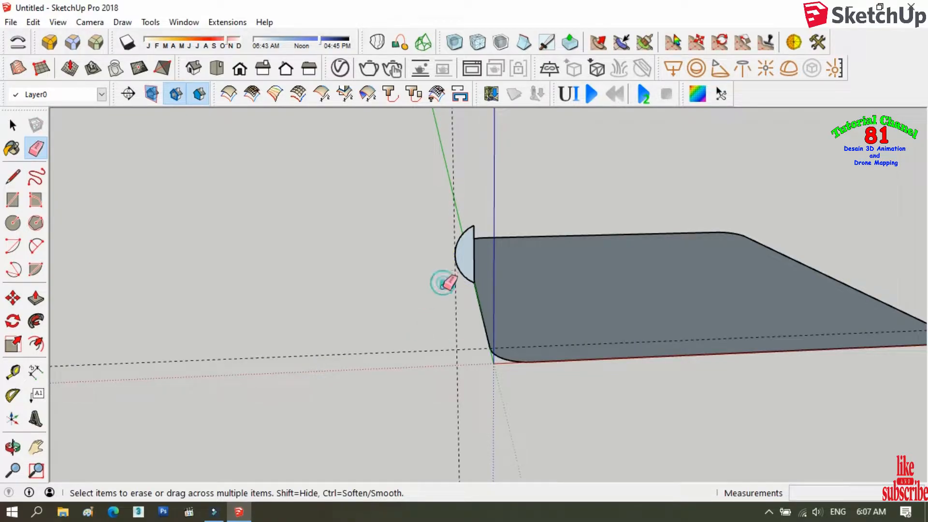
{"action": "left_click", "coordinate": [424, 350]}
Step: Sweep the half-round profile around the rounded square's perimeter with Follow Me
{"action": "left_click", "coordinate": [12, 125]}
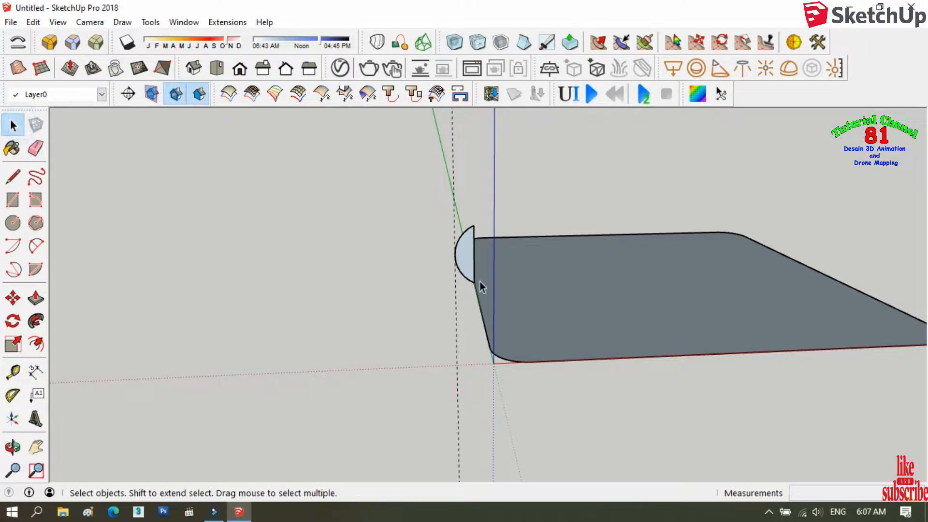
{"action": "left_click", "coordinate": [35, 321]}
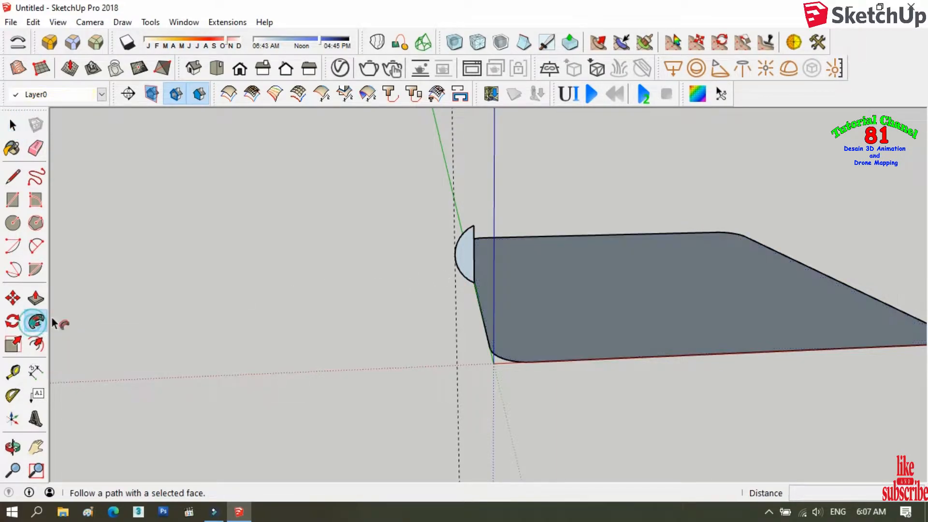
{"action": "left_click", "coordinate": [462, 263]}
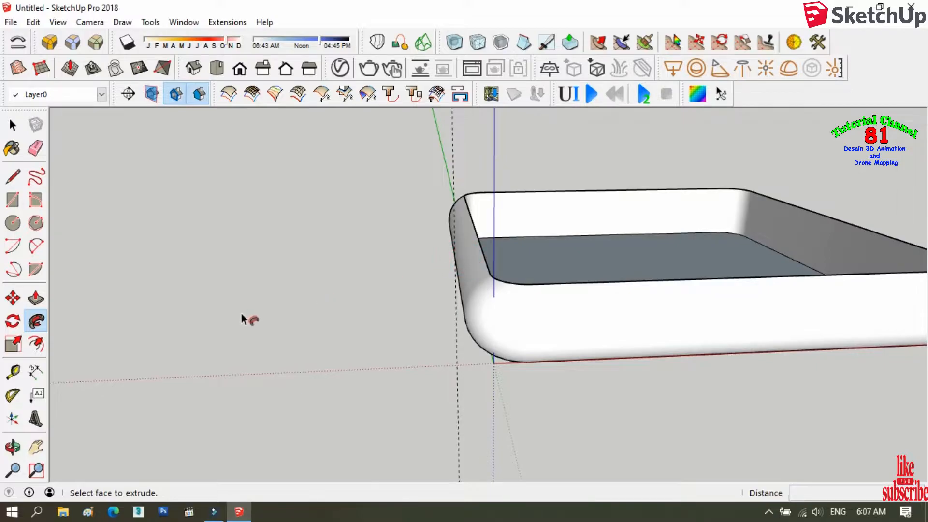
Step: Close the open top with a 70 cm line across the rim, and erase that line from the new face
{"action": "scroll", "coordinate": [242, 319], "scroll_direction": "down", "scroll_amount": 1}
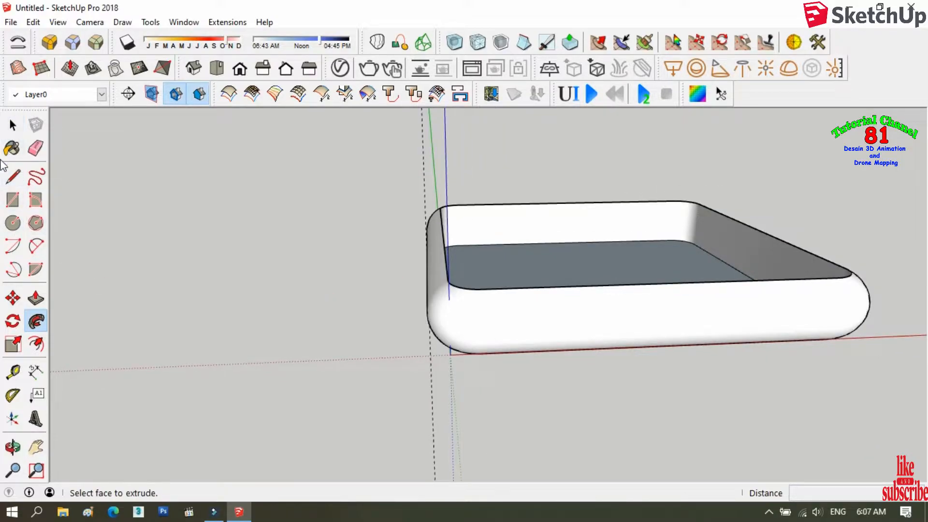
{"action": "left_click", "coordinate": [14, 176]}
{"action": "left_click", "coordinate": [441, 222]}
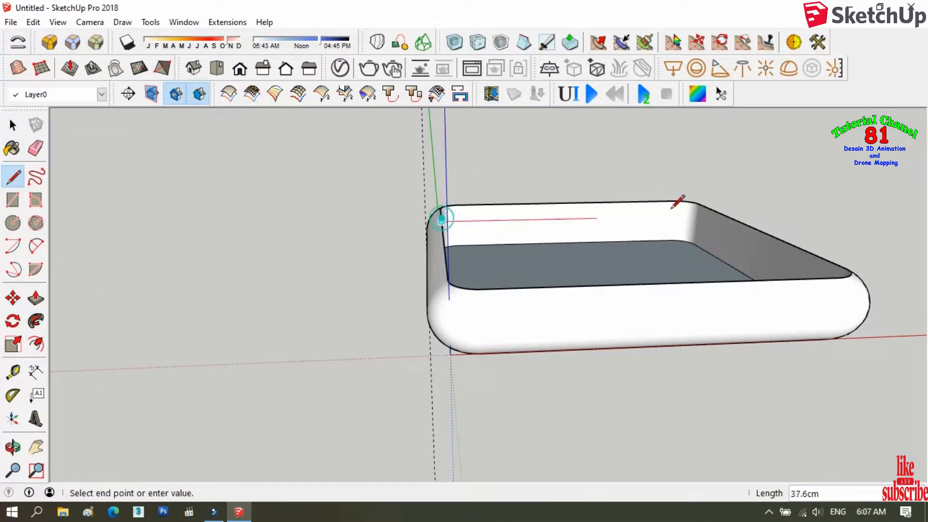
{"action": "left_click", "coordinate": [724, 216]}
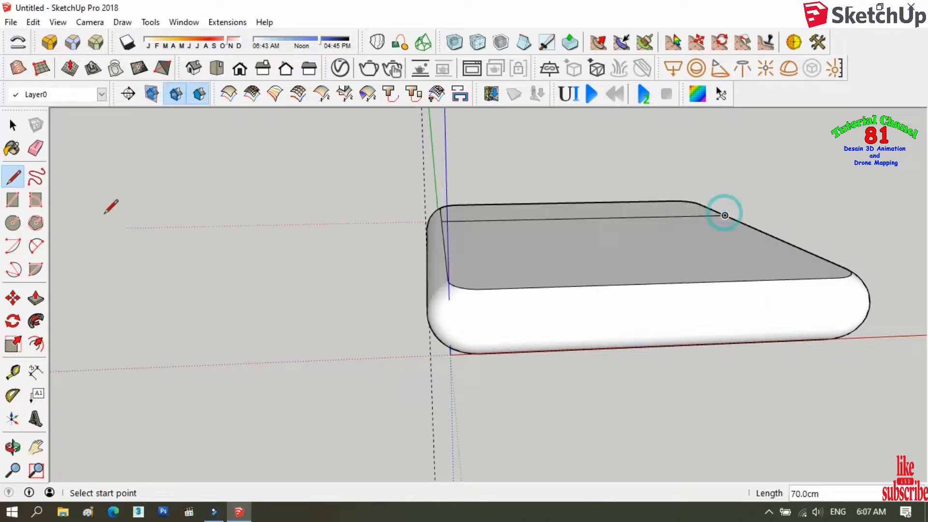
{"action": "left_click", "coordinate": [36, 147]}
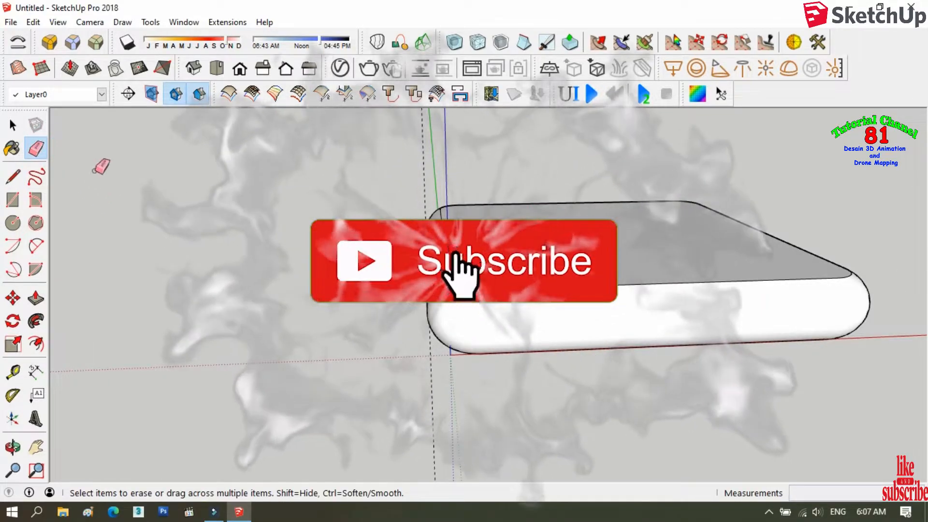
Step: Select the whole rounded block and make it a group
{"action": "left_click", "coordinate": [12, 125]}
{"action": "scroll", "coordinate": [379, 309], "scroll_direction": "down", "scroll_amount": 3}
{"action": "left_click_drag", "start_coordinate": [392, 231], "coordinate": [604, 372]}
{"action": "right_click", "coordinate": [586, 317]}
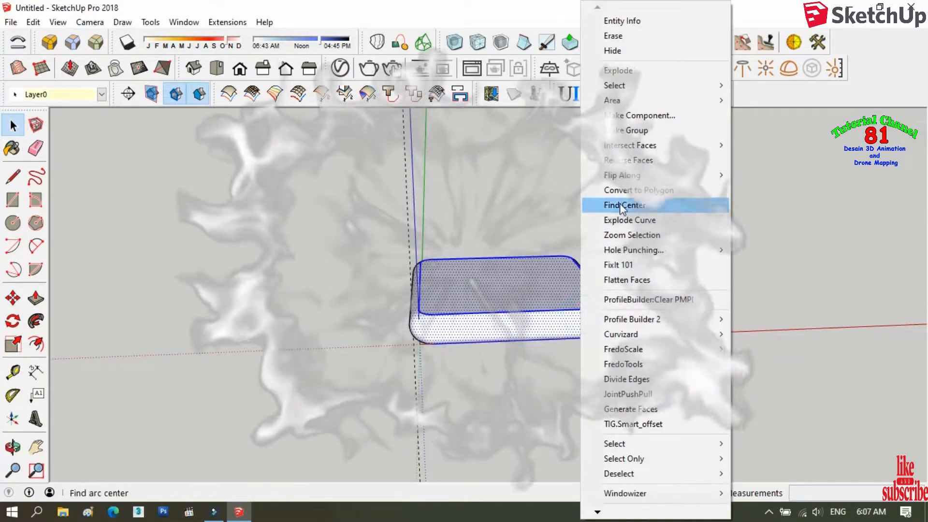
{"action": "left_click", "coordinate": [616, 138]}
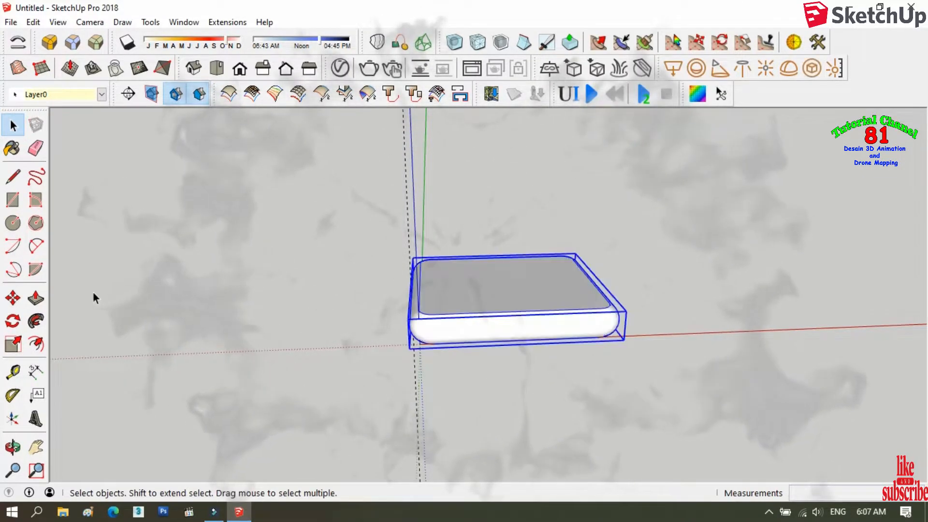
Step: Copy the rounded cushion group about 75.6 cm along the red axis and array it as 2x for a row of three
{"action": "left_click", "coordinate": [13, 299]}
{"action": "scroll", "coordinate": [382, 290], "scroll_direction": "up", "scroll_amount": 6}
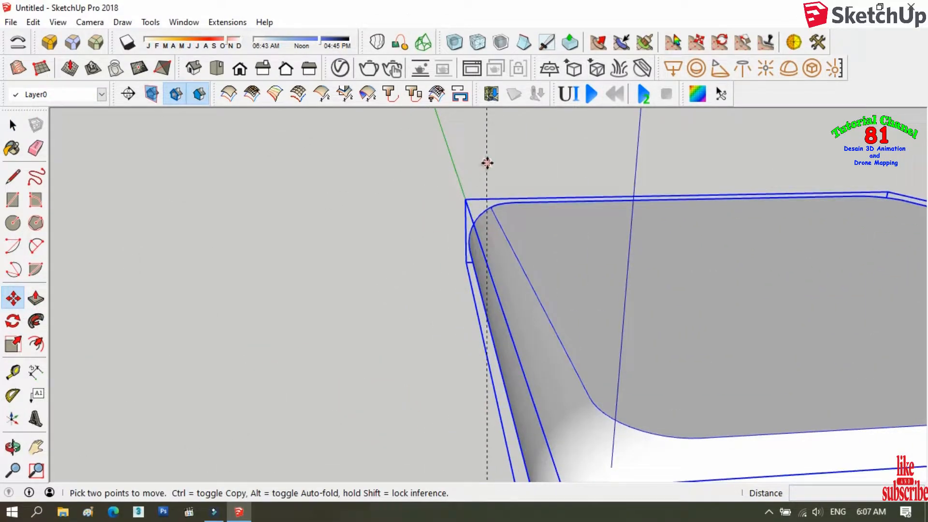
{"action": "scroll", "coordinate": [217, 256], "scroll_direction": "down", "scroll_amount": 5}
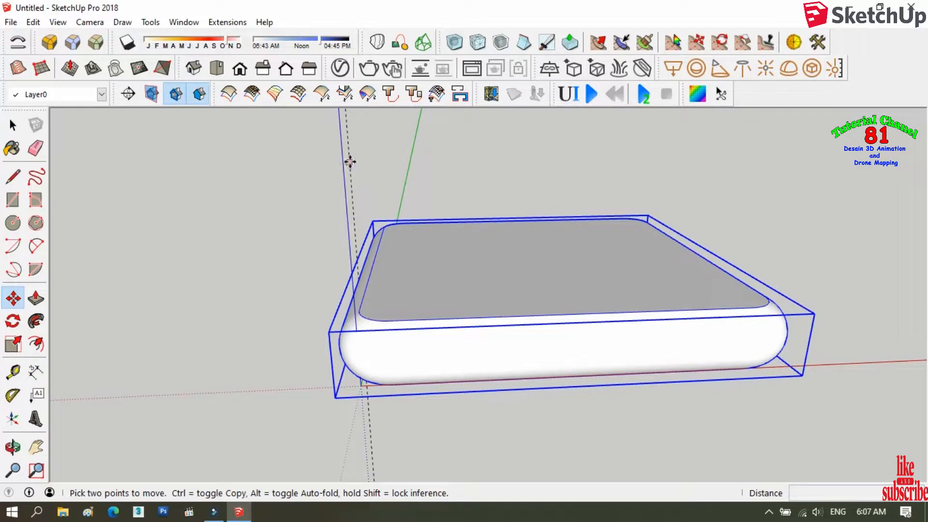
{"action": "key", "text": "ctrl"}
{"action": "left_click", "coordinate": [351, 160]}
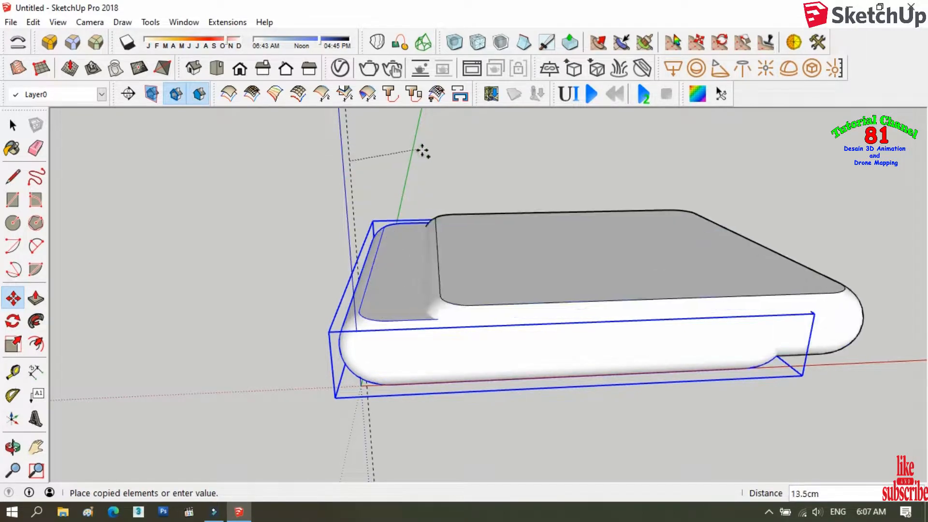
{"action": "scroll", "coordinate": [648, 169], "scroll_direction": "down", "scroll_amount": 4}
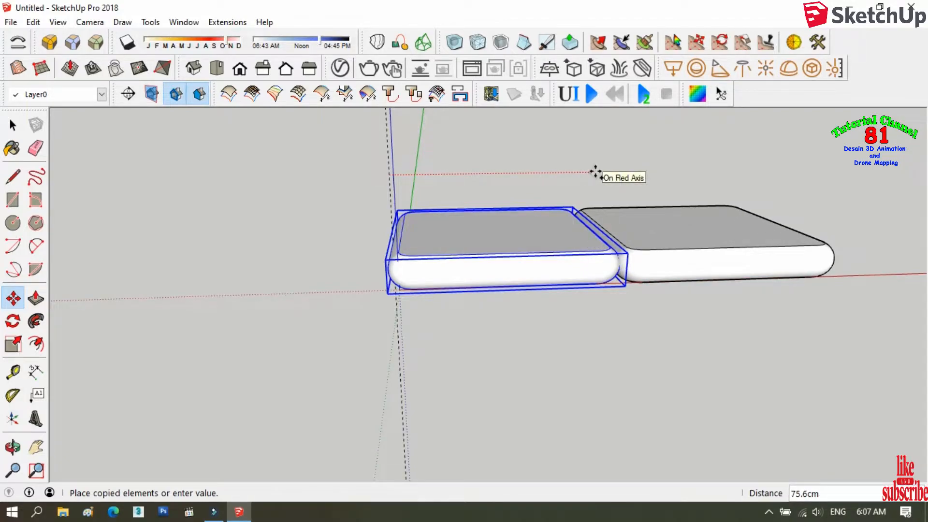
{"action": "left_click", "coordinate": [595, 171]}
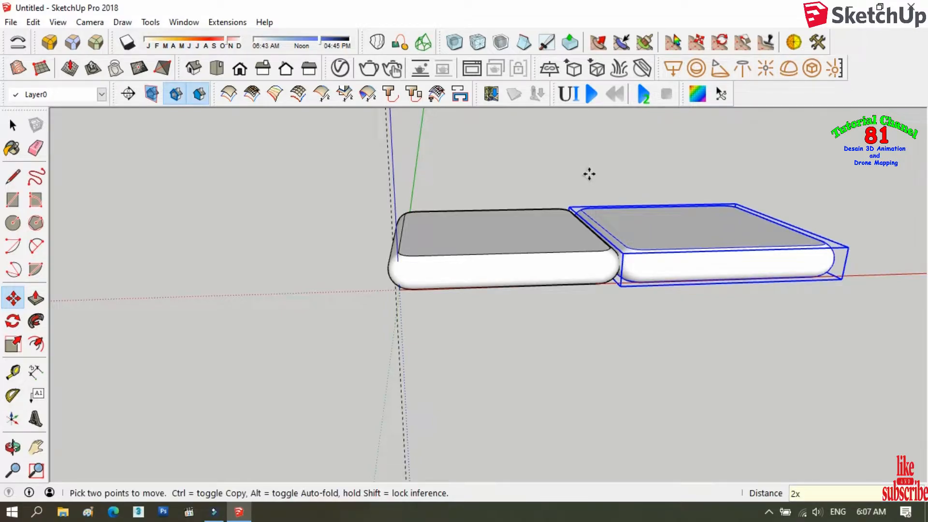
{"action": "type", "text": "2x"}
{"action": "key", "text": "Return"}
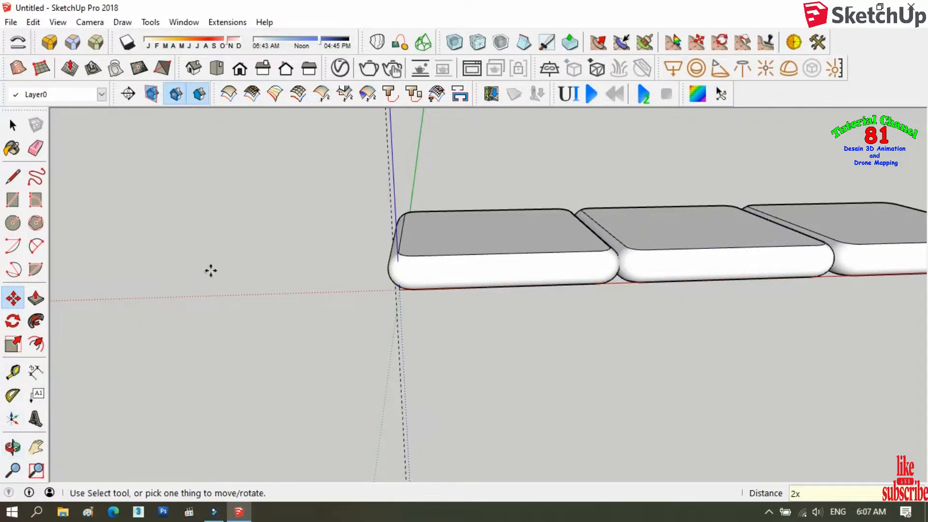
Step: Group the three cushions together and scale the group to 1.50 along the blue axis
{"action": "scroll", "coordinate": [225, 272], "scroll_direction": "down", "scroll_amount": 3}
{"action": "scroll", "coordinate": [396, 275], "scroll_direction": "up", "scroll_amount": 2}
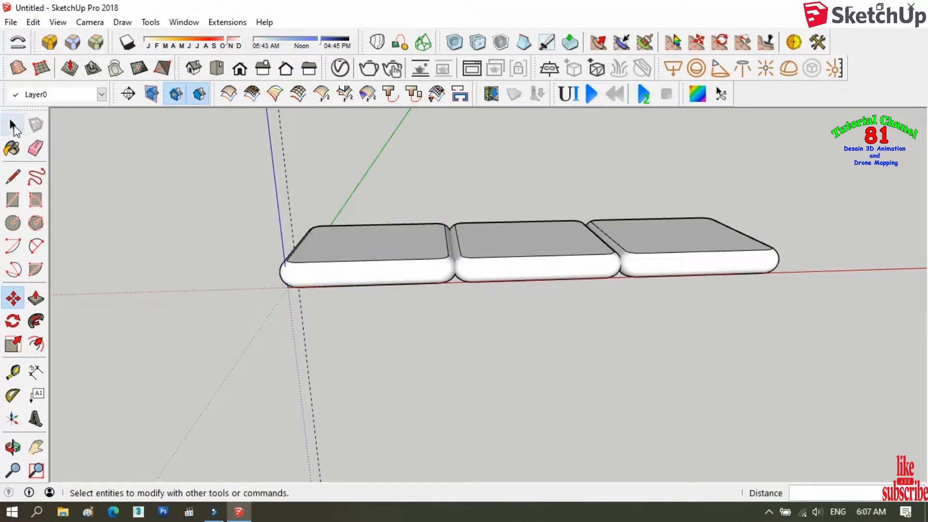
{"action": "left_click", "coordinate": [13, 126]}
{"action": "left_click_drag", "start_coordinate": [199, 149], "coordinate": [839, 318]}
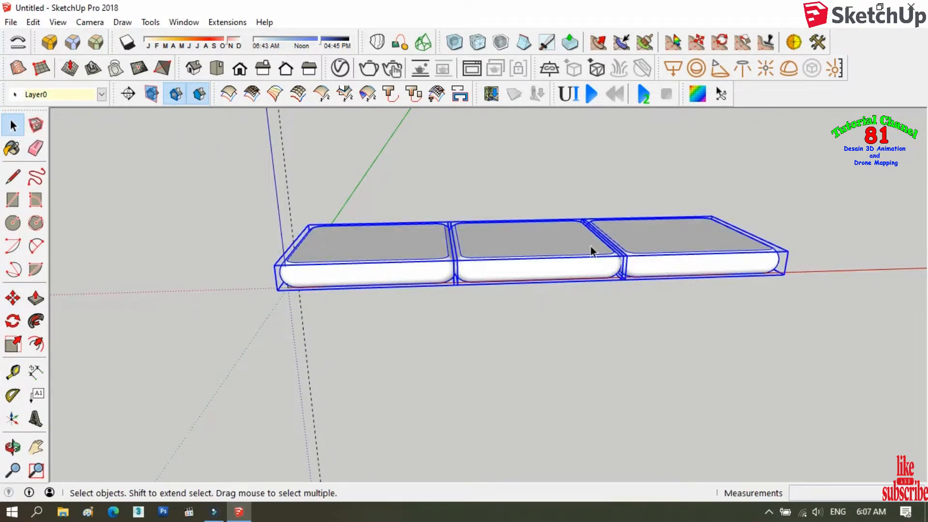
{"action": "right_click", "coordinate": [567, 244]}
{"action": "left_click", "coordinate": [601, 145]}
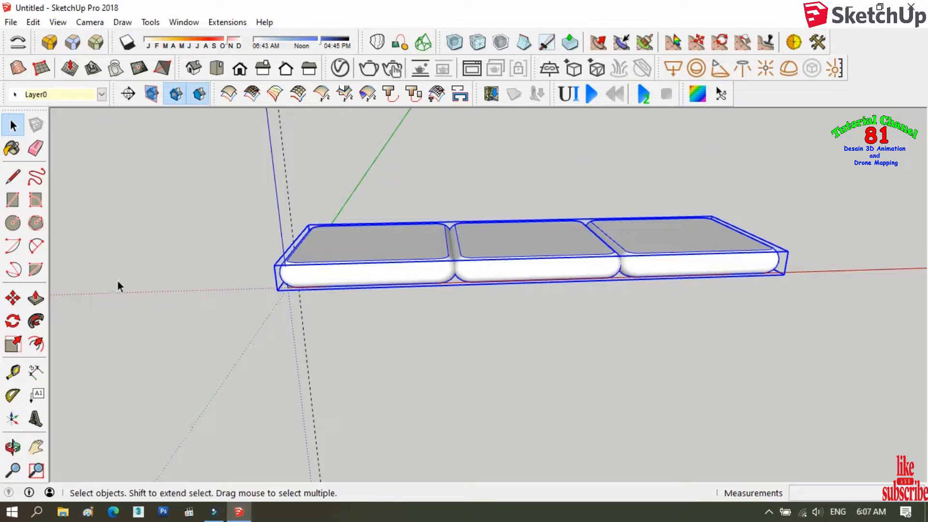
{"action": "left_click", "coordinate": [13, 344]}
{"action": "left_click_drag", "start_coordinate": [526, 234], "coordinate": [527, 226]}
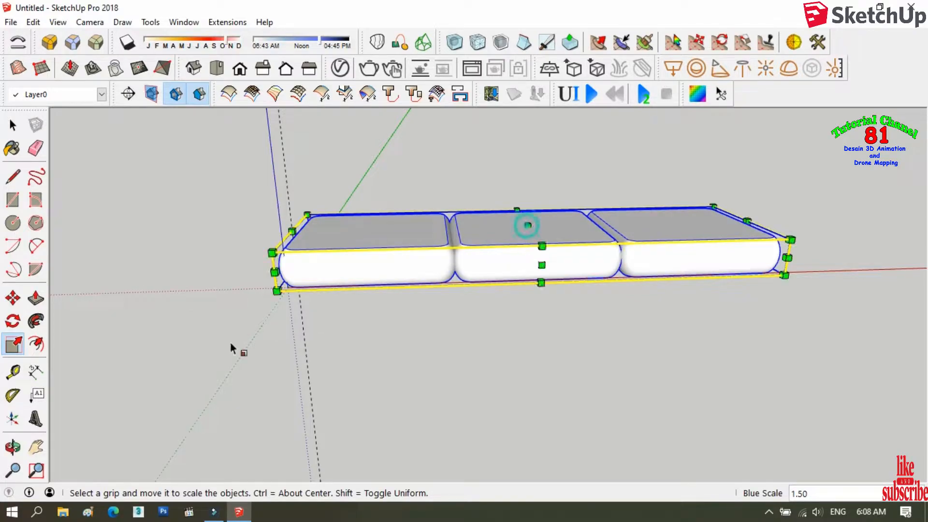
{"action": "left_click", "coordinate": [13, 447]}
{"action": "left_click_drag", "start_coordinate": [113, 371], "coordinate": [375, 245]}
{"action": "left_click_drag", "start_coordinate": [207, 377], "coordinate": [188, 340]}
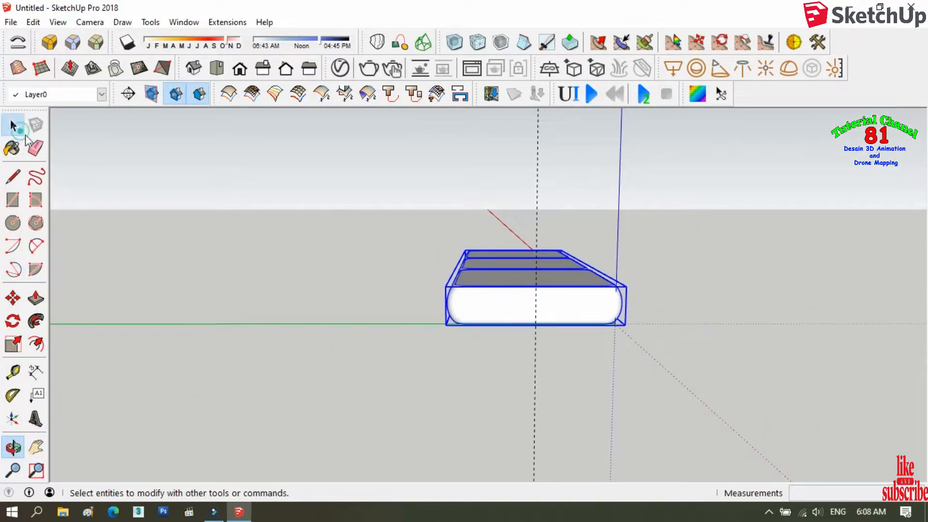
{"action": "left_click", "coordinate": [15, 128]}
{"action": "scroll", "coordinate": [546, 436], "scroll_direction": "down", "scroll_amount": 3}
{"action": "left_click_drag", "start_coordinate": [435, 264], "coordinate": [671, 415]}
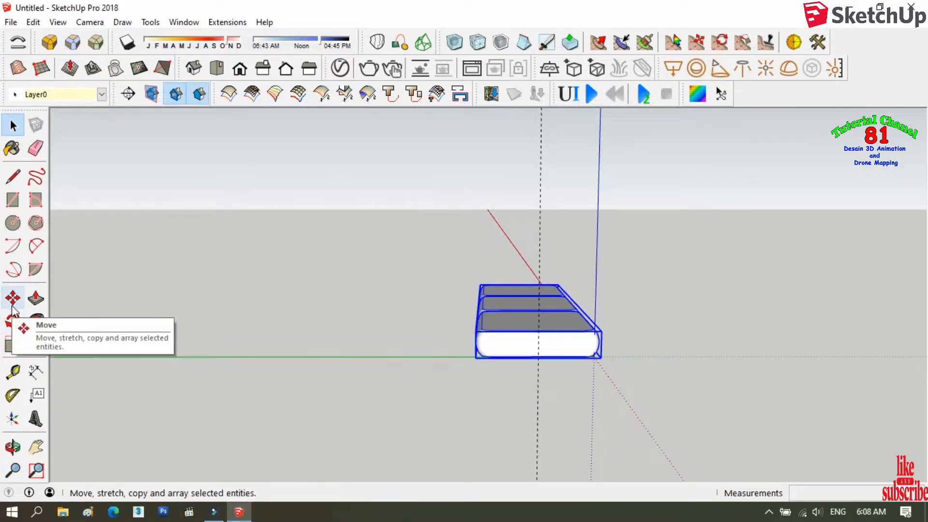
Step: Place Tape Measure guides along all four sides of the cushion row's underside
{"action": "left_click", "coordinate": [13, 447]}
{"action": "left_click_drag", "start_coordinate": [566, 283], "coordinate": [497, 317]}
{"action": "left_click_drag", "start_coordinate": [497, 262], "coordinate": [445, 198]}
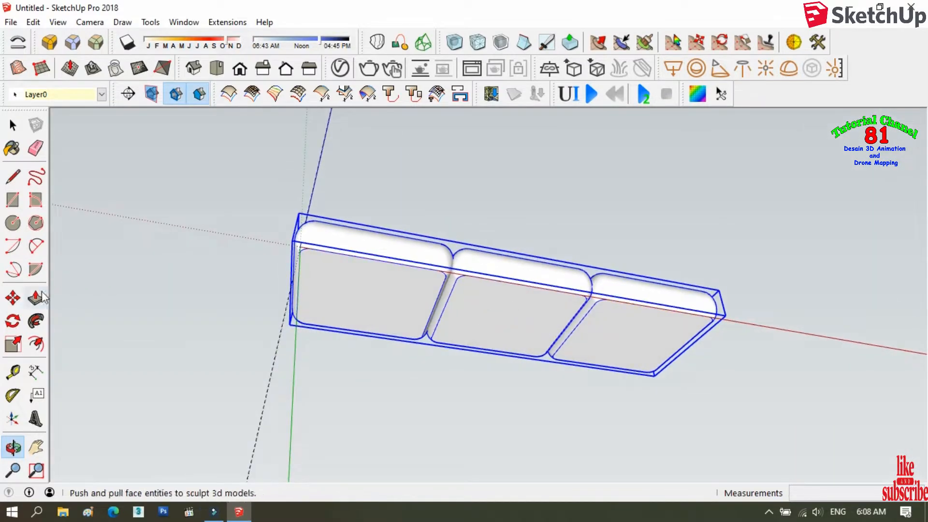
{"action": "left_click_drag", "start_coordinate": [399, 263], "coordinate": [369, 177]}
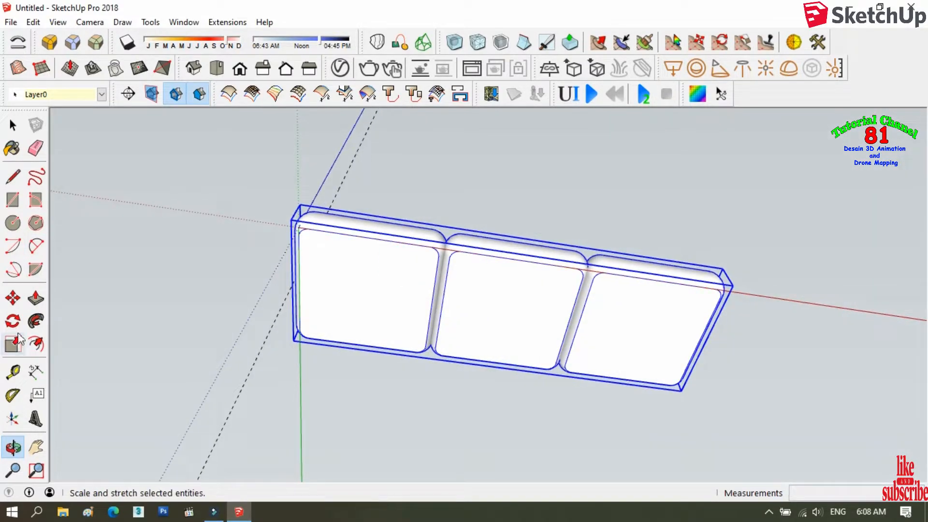
{"action": "left_click", "coordinate": [13, 372]}
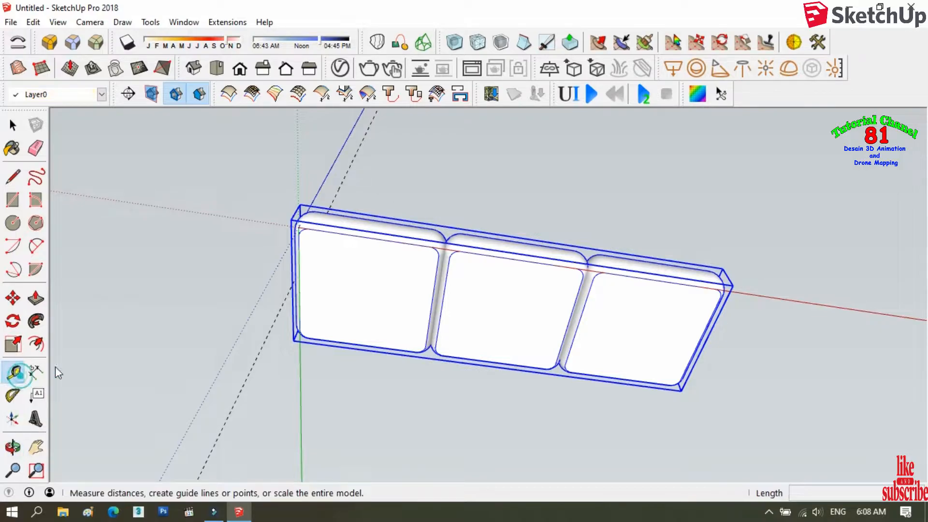
{"action": "scroll", "coordinate": [339, 256], "scroll_direction": "up", "scroll_amount": 2}
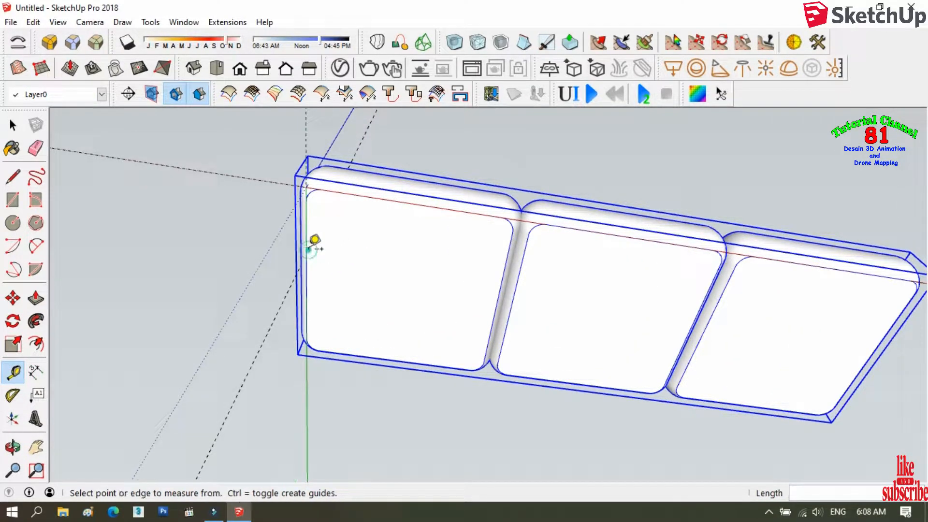
{"action": "left_click", "coordinate": [354, 353]}
{"action": "left_click", "coordinate": [318, 349]}
{"action": "scroll", "coordinate": [170, 264], "scroll_direction": "down", "scroll_amount": 2}
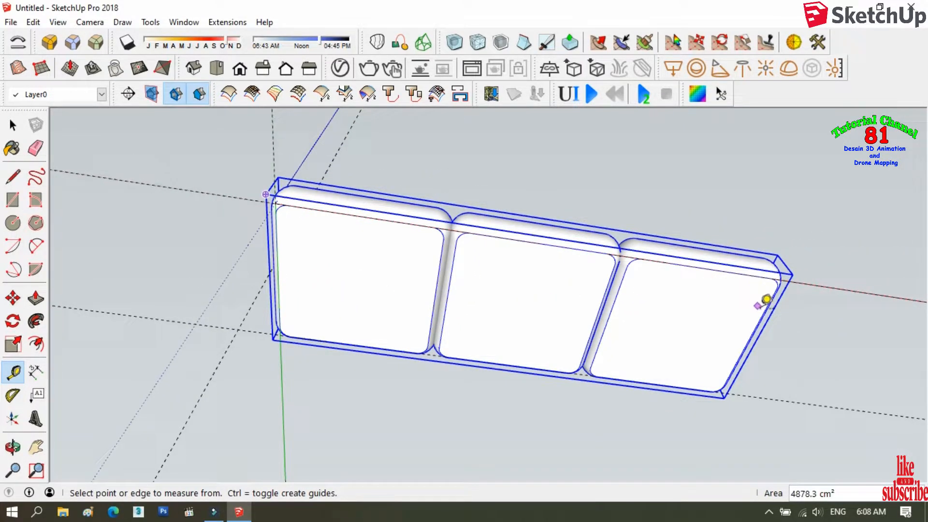
{"action": "double_click", "coordinate": [764, 313]}
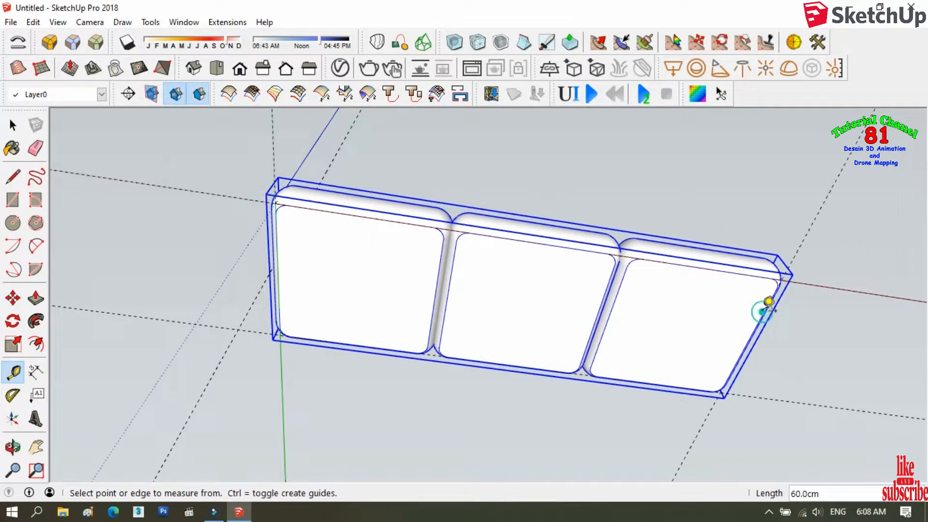
Step: Draw a rectangle of about 221.2 by 70.0 cm across the cushions' underside between opposite guide intersections
{"action": "left_click", "coordinate": [19, 197]}
{"action": "scroll", "coordinate": [259, 207], "scroll_direction": "up", "scroll_amount": 5}
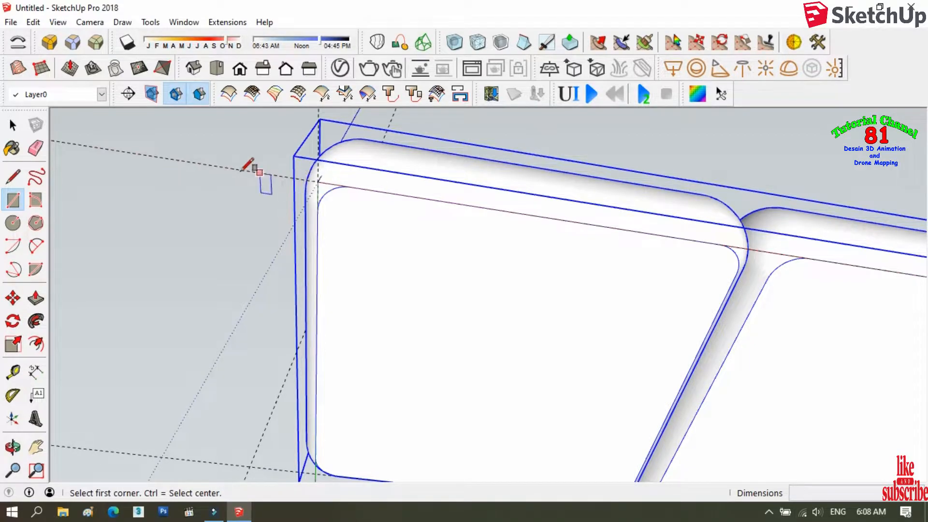
{"action": "scroll", "coordinate": [208, 165], "scroll_direction": "down", "scroll_amount": 2}
{"action": "scroll", "coordinate": [109, 172], "scroll_direction": "up", "scroll_amount": 2}
{"action": "scroll", "coordinate": [285, 181], "scroll_direction": "down", "scroll_amount": 2}
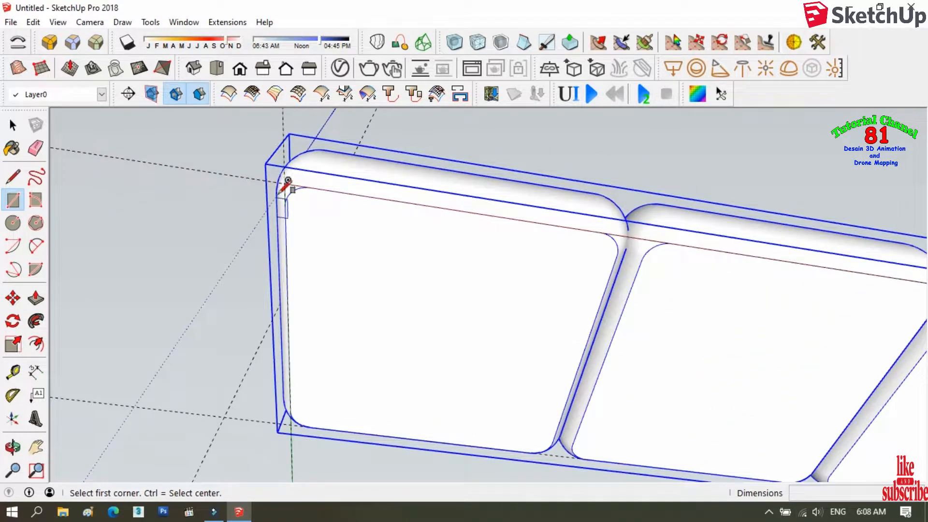
{"action": "scroll", "coordinate": [287, 177], "scroll_direction": "up", "scroll_amount": 4}
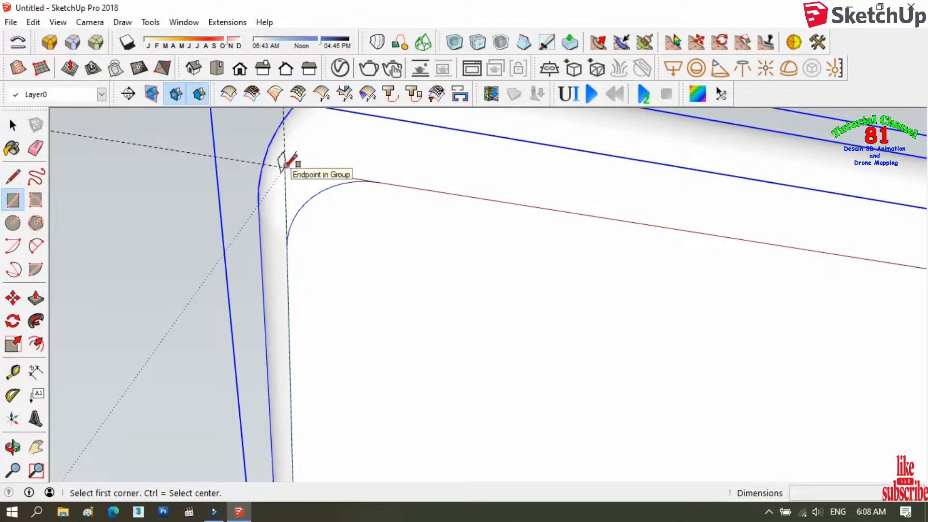
{"action": "scroll", "coordinate": [288, 161], "scroll_direction": "up", "scroll_amount": 2}
{"action": "left_click", "coordinate": [286, 168]}
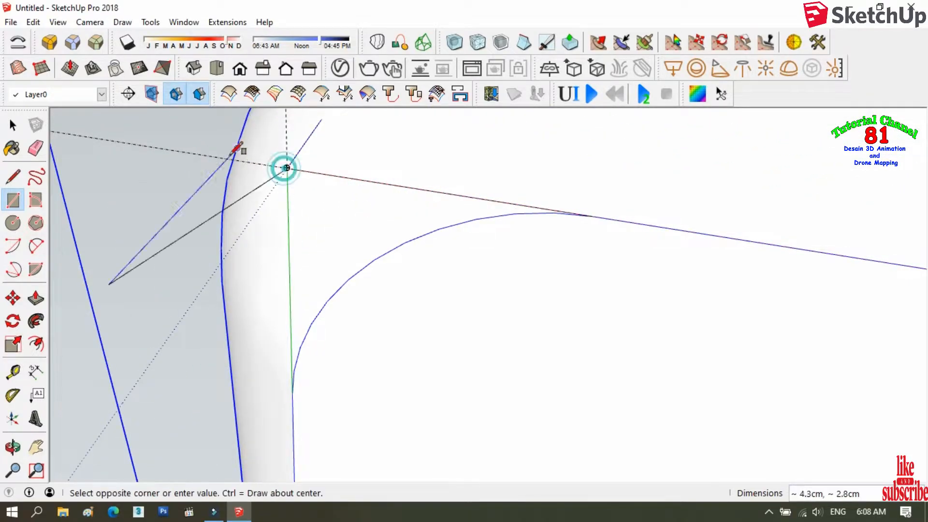
{"action": "scroll", "coordinate": [258, 154], "scroll_direction": "down", "scroll_amount": 3}
{"action": "scroll", "coordinate": [251, 145], "scroll_direction": "down", "scroll_amount": 6}
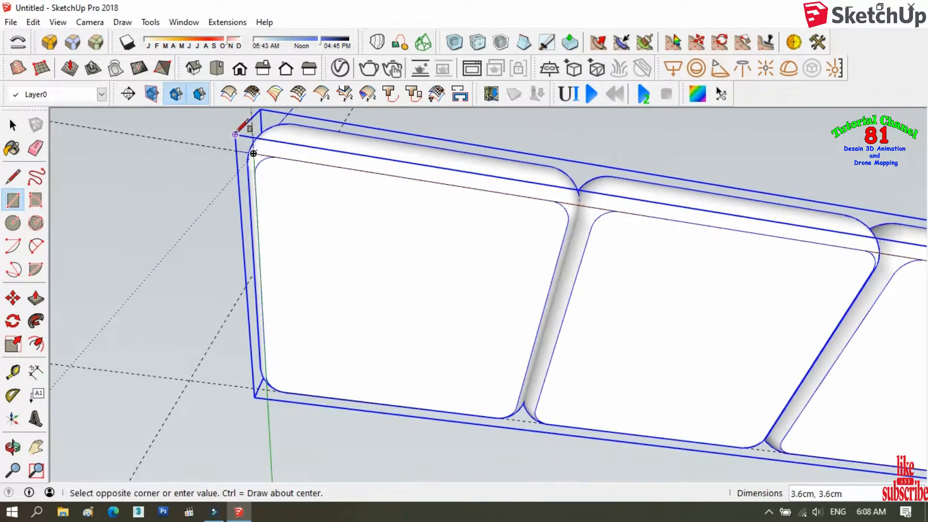
{"action": "scroll", "coordinate": [700, 328], "scroll_direction": "up", "scroll_amount": 3}
{"action": "scroll", "coordinate": [720, 353], "scroll_direction": "up", "scroll_amount": 1}
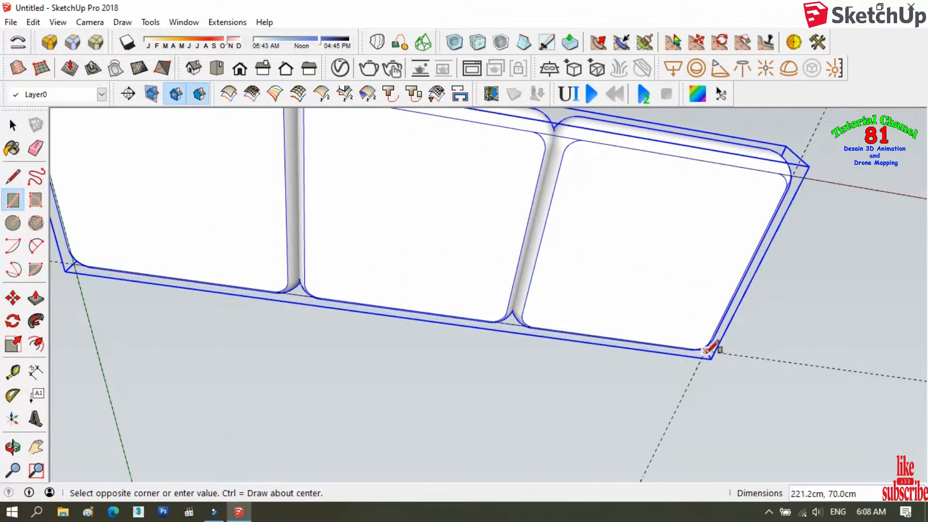
{"action": "left_click", "coordinate": [710, 350]}
{"action": "scroll", "coordinate": [498, 346], "scroll_direction": "down", "scroll_amount": 2}
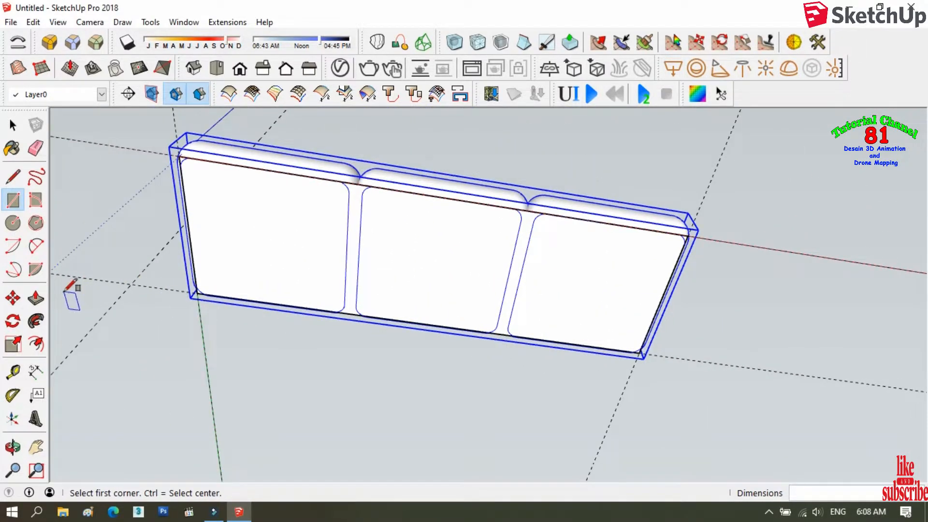
Step: Pull the underside rectangle about 11.5 cm downward into a base slab with Push/Pull
{"action": "left_click", "coordinate": [36, 297]}
{"action": "left_click", "coordinate": [213, 205]}
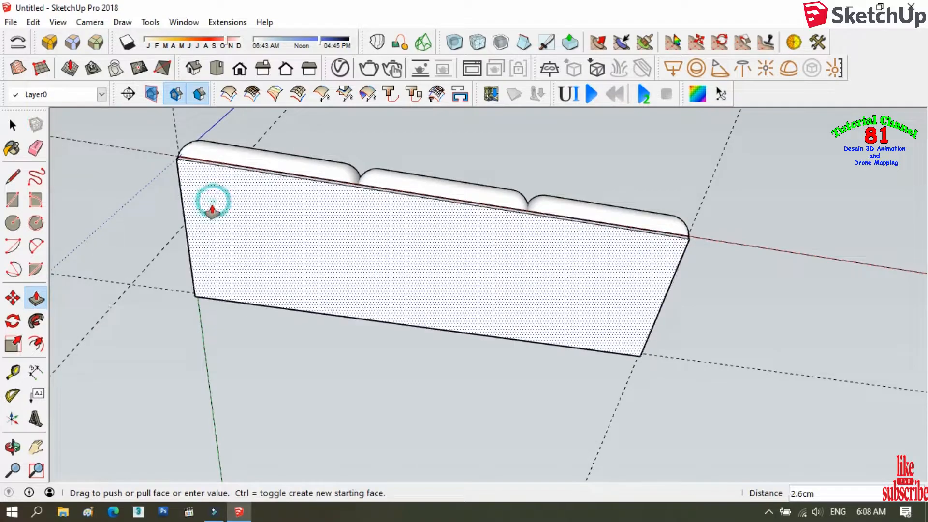
{"action": "left_click", "coordinate": [204, 221]}
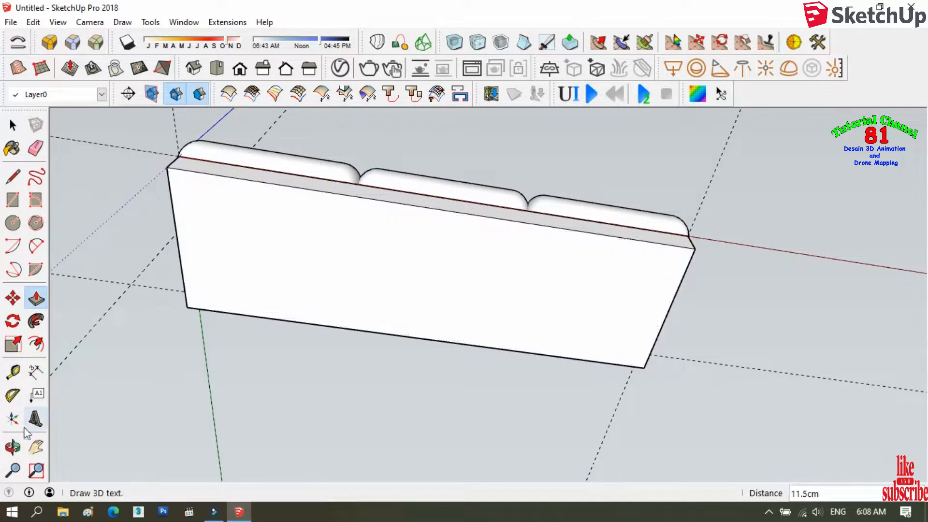
Step: Push the base slab's bottom face back up by about 3.3 cm
{"action": "left_click", "coordinate": [12, 447]}
{"action": "left_click_drag", "start_coordinate": [106, 228], "coordinate": [218, 305]}
{"action": "left_click", "coordinate": [36, 298]}
{"action": "scroll", "coordinate": [311, 316], "scroll_direction": "up", "scroll_amount": 2}
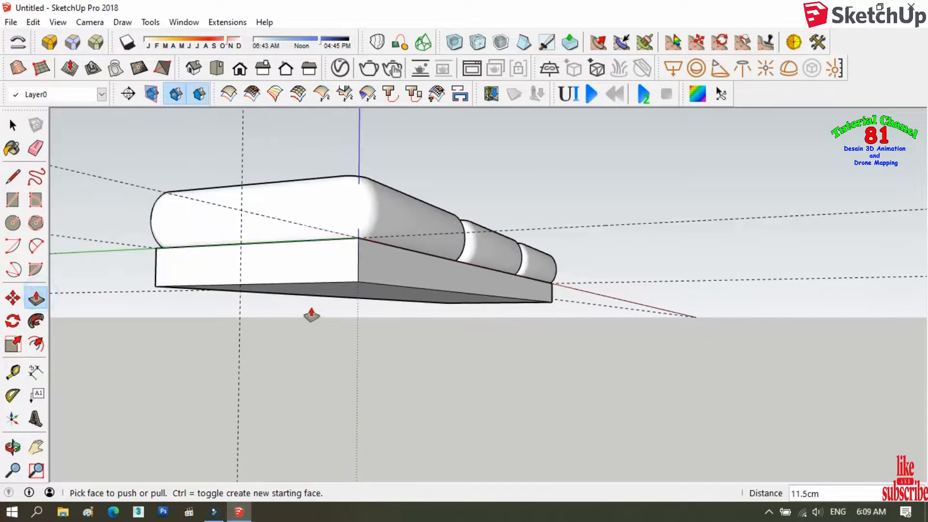
{"action": "left_click", "coordinate": [319, 300]}
{"action": "left_click", "coordinate": [317, 290]}
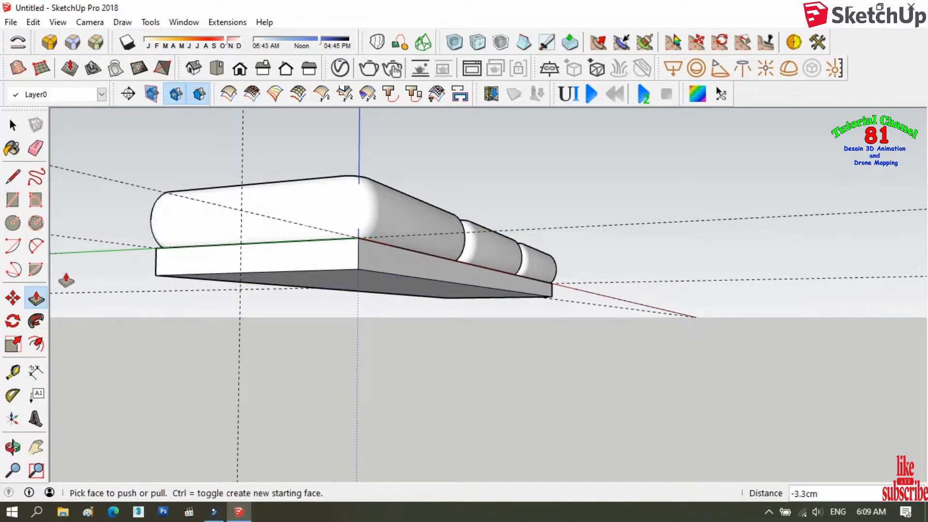
Step: Select the whole base slab and scale it about its center along the red axis, extending it past both ends of the cushions
{"action": "left_click", "coordinate": [12, 447]}
{"action": "left_click_drag", "start_coordinate": [365, 340], "coordinate": [134, 369]}
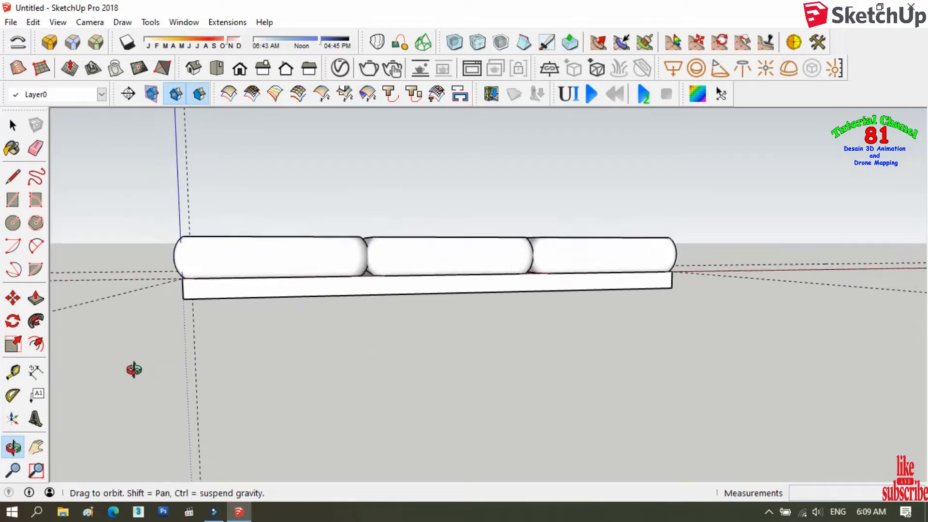
{"action": "left_click", "coordinate": [13, 125]}
{"action": "left_click", "coordinate": [255, 289]}
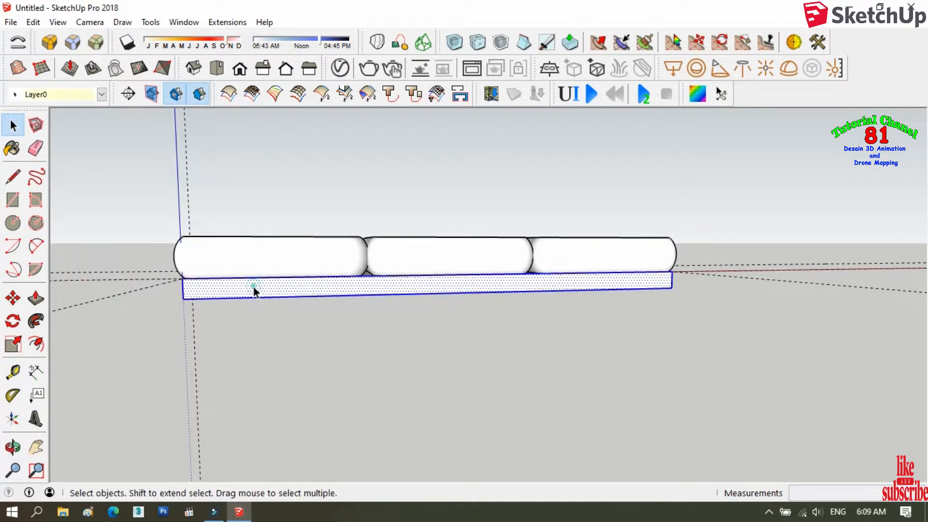
{"action": "scroll", "coordinate": [540, 361], "scroll_direction": "down", "scroll_amount": 3}
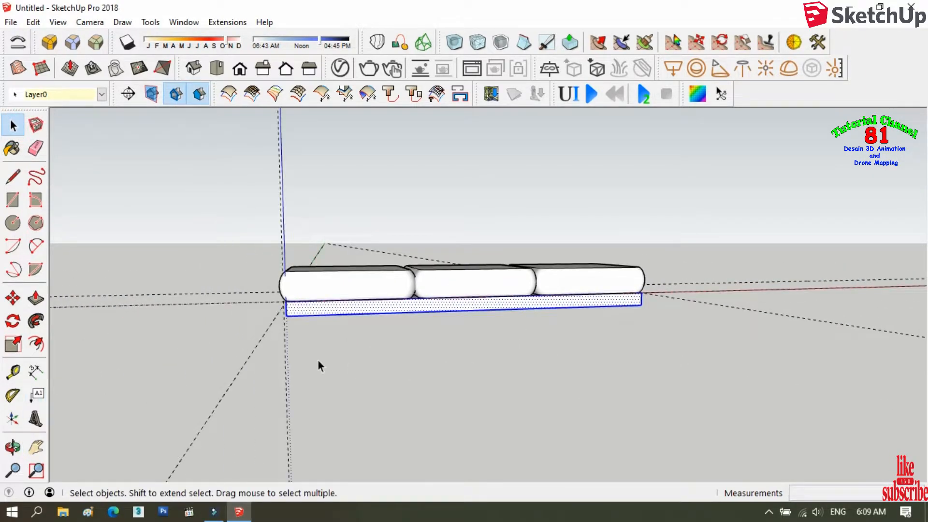
{"action": "scroll", "coordinate": [163, 363], "scroll_direction": "up", "scroll_amount": 3}
{"action": "left_click", "coordinate": [13, 344]}
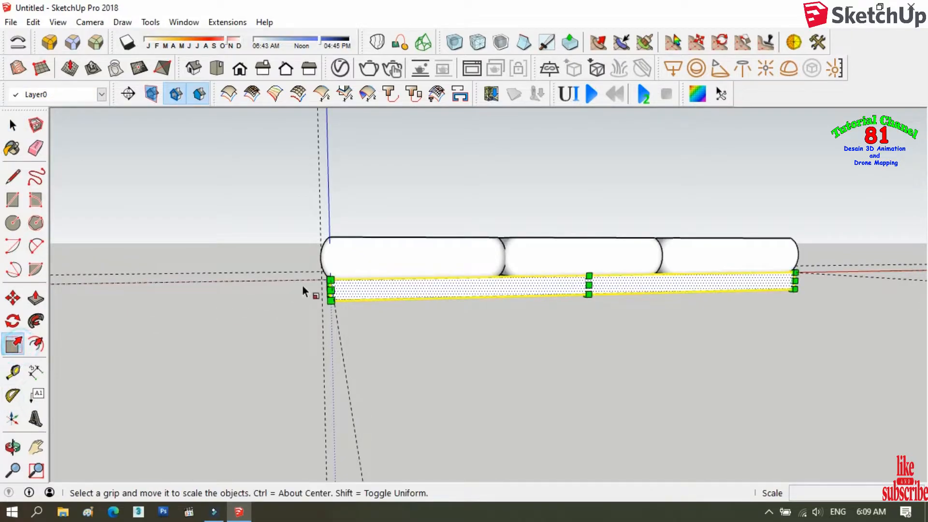
{"action": "scroll", "coordinate": [256, 287], "scroll_direction": "up", "scroll_amount": 2}
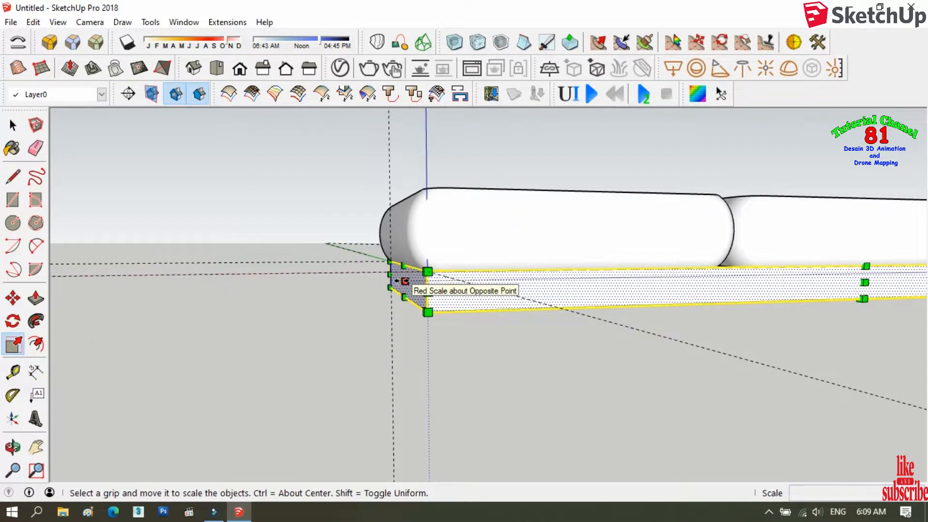
{"action": "left_click_drag", "start_coordinate": [404, 279], "coordinate": [360, 282], "text": "ctrl"}
{"action": "scroll", "coordinate": [171, 348], "scroll_direction": "down", "scroll_amount": 3}
{"action": "left_click", "coordinate": [14, 448]}
{"action": "left_click_drag", "start_coordinate": [120, 338], "coordinate": [555, 259]}
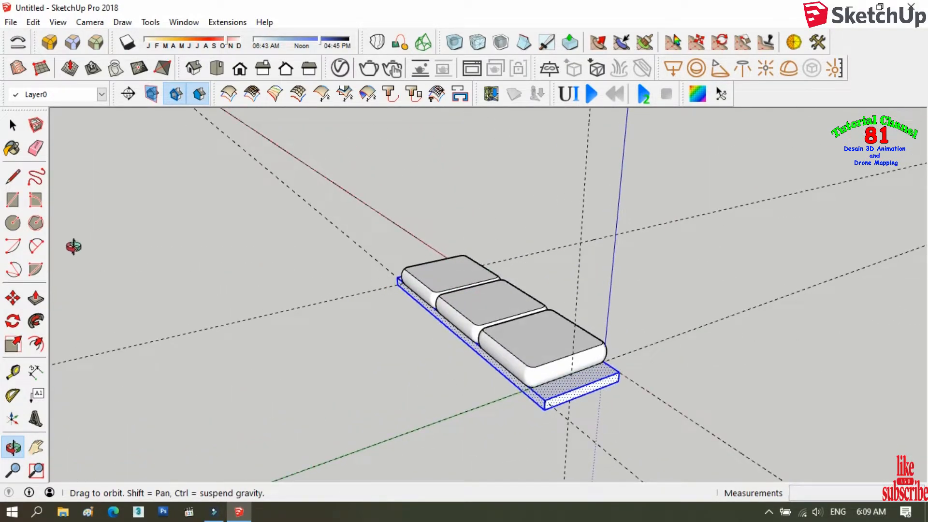
Step: Scale the base slab along the green axis, extending its rear edge out behind the cushions
{"action": "left_click", "coordinate": [13, 344]}
{"action": "scroll", "coordinate": [437, 310], "scroll_direction": "up", "scroll_amount": 3}
{"action": "left_click_drag", "start_coordinate": [465, 338], "coordinate": [429, 347]}
{"action": "scroll", "coordinate": [198, 261], "scroll_direction": "down", "scroll_amount": 5}
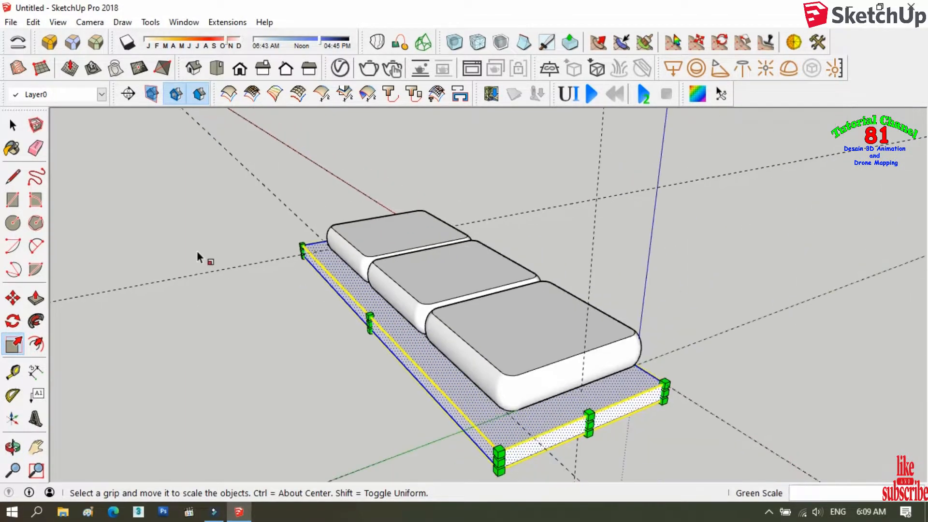
Step: Make the selected base slab geometry a group
{"action": "left_click", "coordinate": [13, 126]}
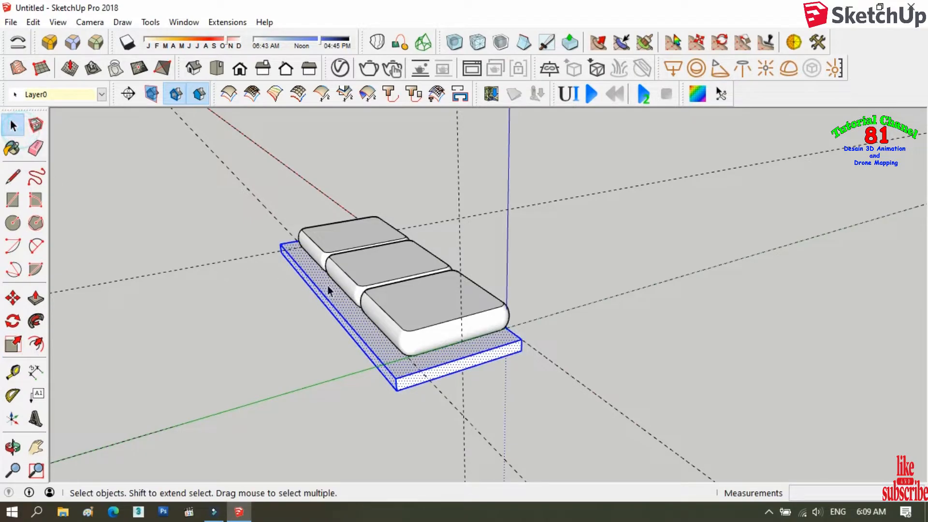
{"action": "right_click", "coordinate": [327, 285]}
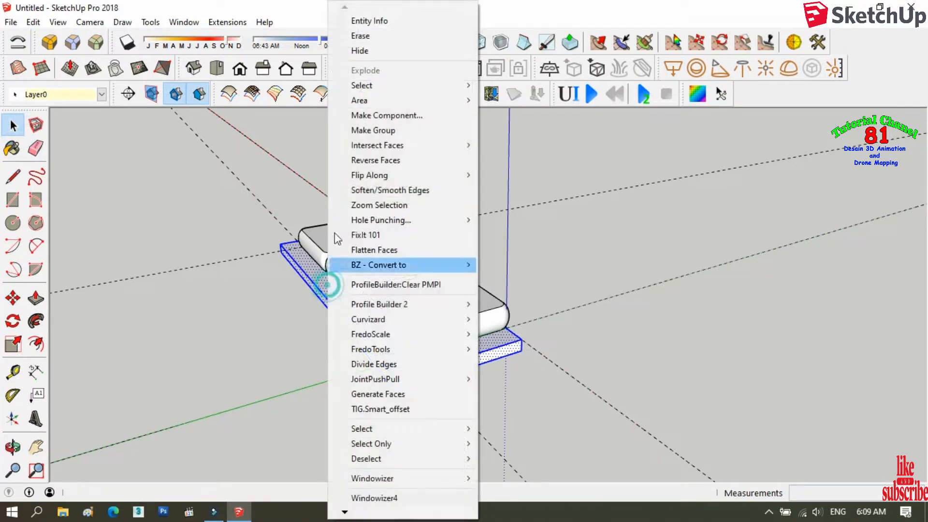
{"action": "left_click", "coordinate": [371, 132]}
Step: Draw a rectangle of about 256.6 by 11.5 cm along the rear edge of the base slab's top face
{"action": "left_click", "coordinate": [12, 203]}
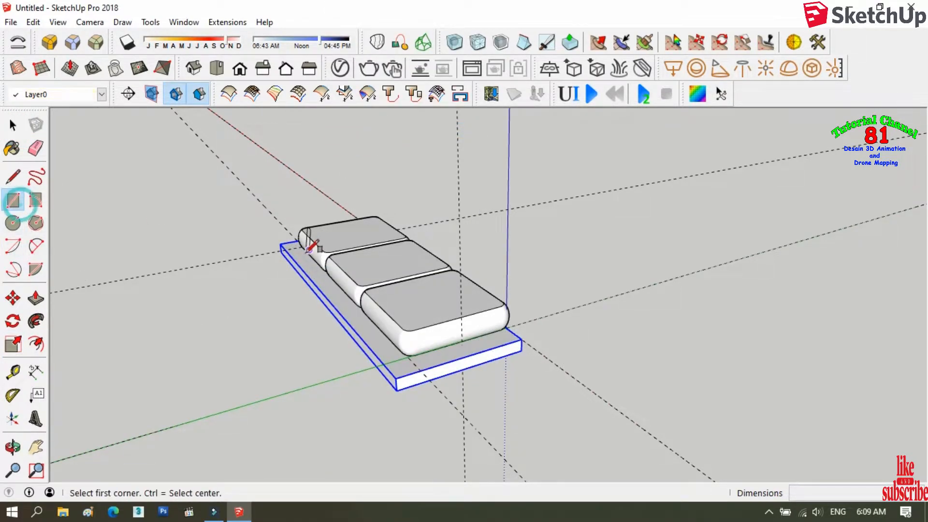
{"action": "scroll", "coordinate": [280, 243], "scroll_direction": "up", "scroll_amount": 3}
{"action": "left_click", "coordinate": [264, 238]}
{"action": "scroll", "coordinate": [262, 184], "scroll_direction": "down", "scroll_amount": 3}
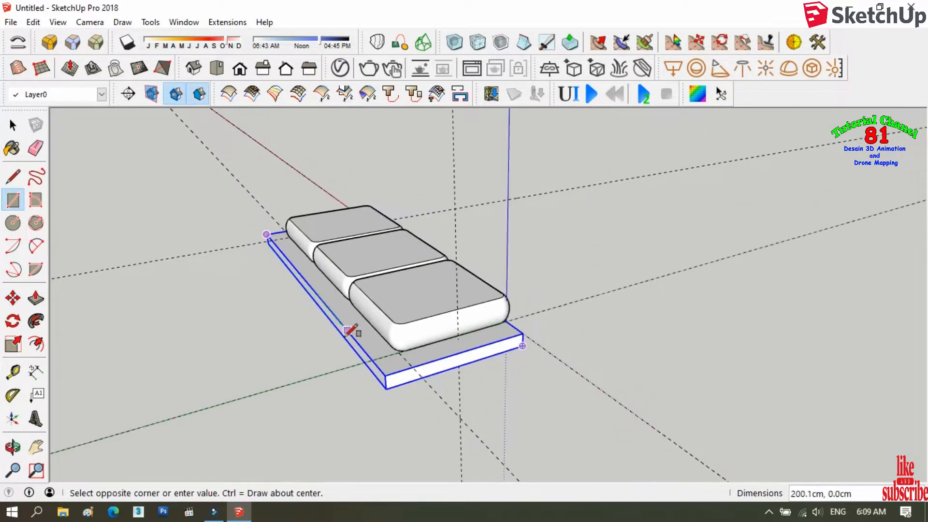
{"action": "scroll", "coordinate": [400, 370], "scroll_direction": "up", "scroll_amount": 2}
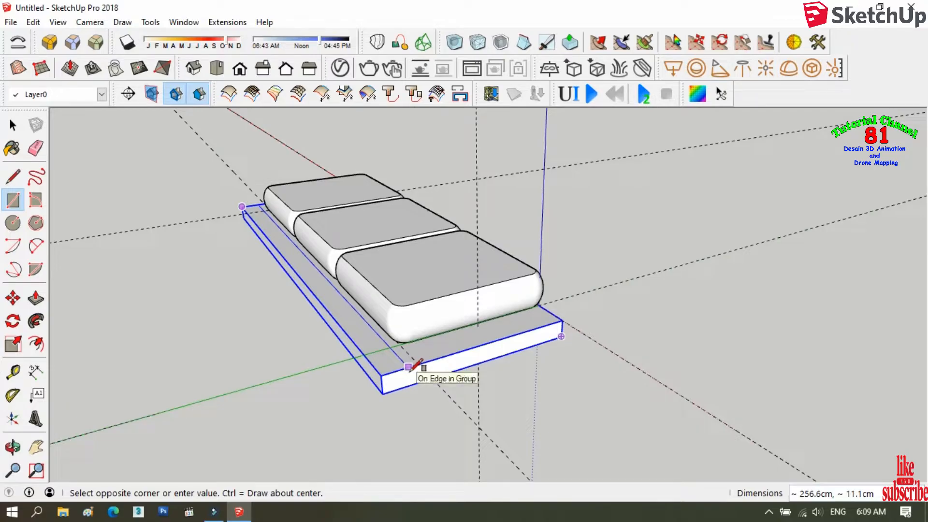
{"action": "left_click", "coordinate": [410, 366]}
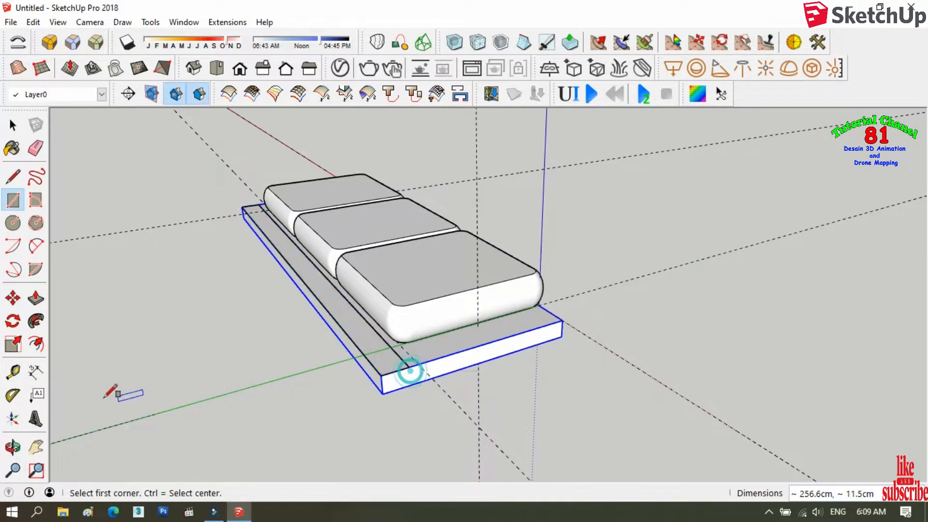
Step: Pull the rear strip upward with Push/Pull in two stages, forming a back panel well above the seat cushions
{"action": "left_click", "coordinate": [36, 298]}
{"action": "left_click", "coordinate": [398, 366]}
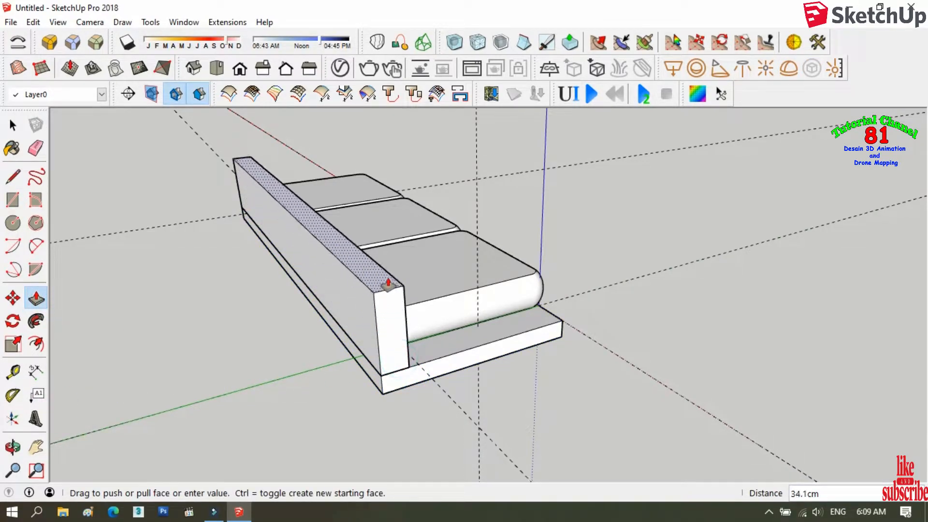
{"action": "left_click", "coordinate": [381, 249]}
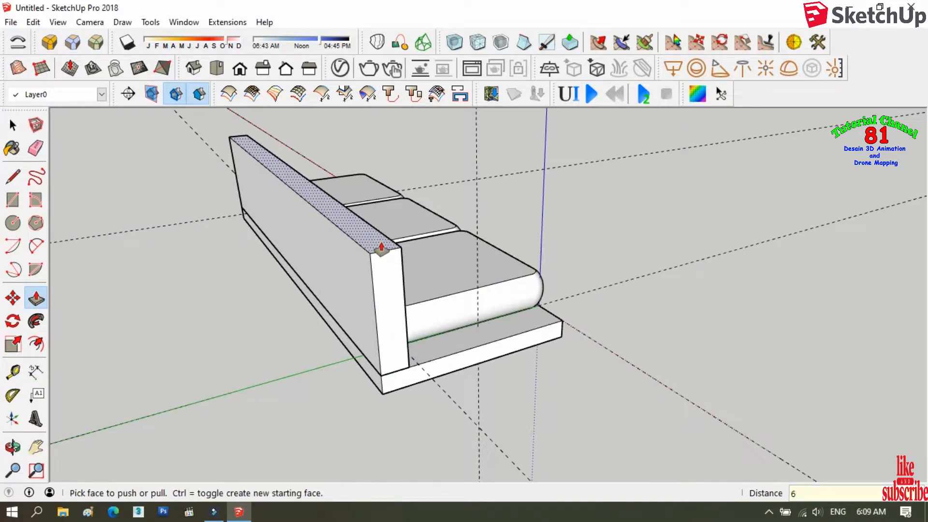
{"action": "left_click", "coordinate": [381, 249]}
{"action": "left_click", "coordinate": [378, 190]}
Step: Push the back panel's front face inward by 3.8 cm to make the panel thinner
{"action": "left_click", "coordinate": [12, 447]}
{"action": "left_click_drag", "start_coordinate": [357, 310], "coordinate": [273, 286]}
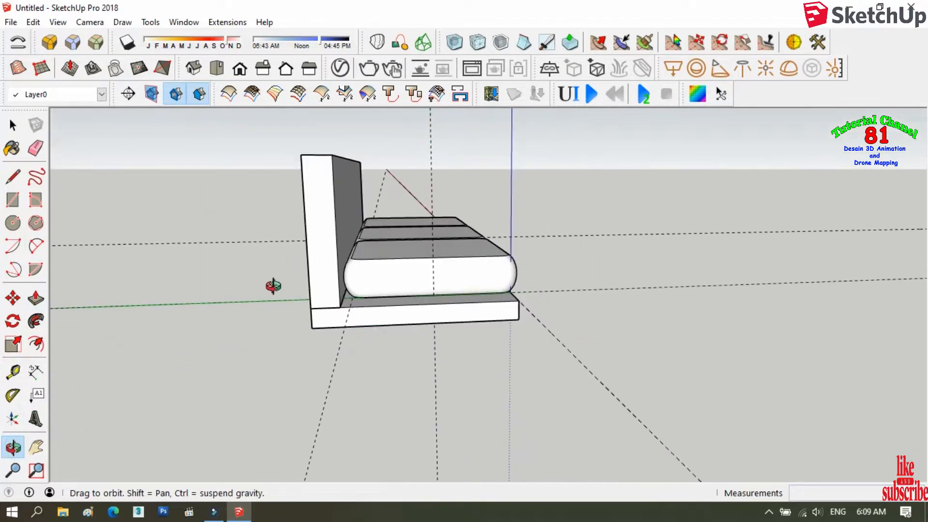
{"action": "left_click", "coordinate": [35, 297]}
{"action": "left_click", "coordinate": [340, 250]}
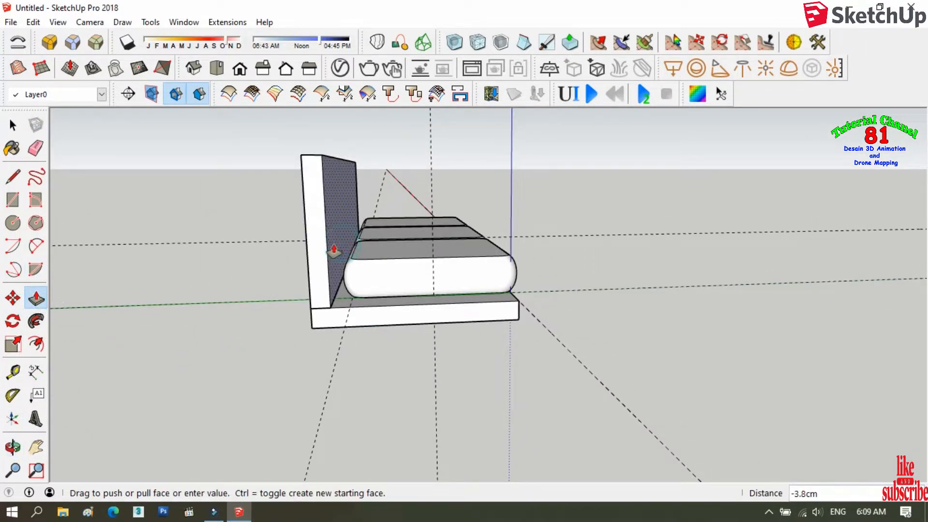
{"action": "left_click", "coordinate": [333, 251]}
{"action": "left_click", "coordinate": [13, 125]}
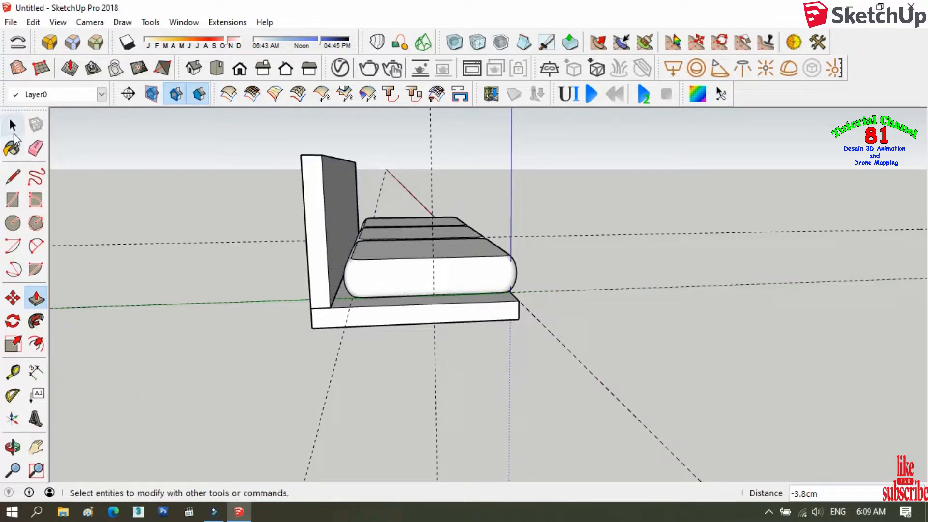
{"action": "middle_click_drag", "start_coordinate": [368, 306], "coordinate": [390, 332]}
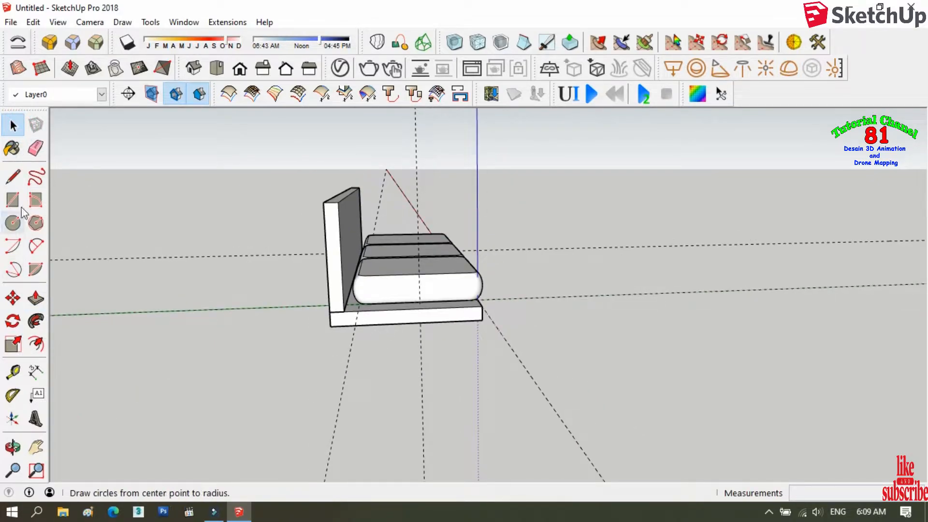
{"action": "left_click_drag", "start_coordinate": [230, 156], "coordinate": [539, 356]}
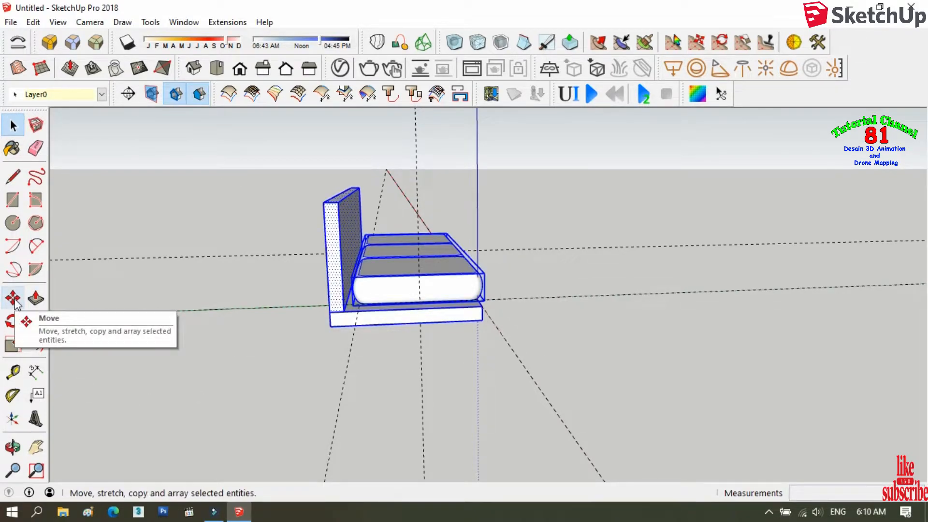
{"action": "left_click", "coordinate": [12, 447]}
{"action": "left_click_drag", "start_coordinate": [120, 400], "coordinate": [78, 188]}
{"action": "left_click", "coordinate": [13, 125]}
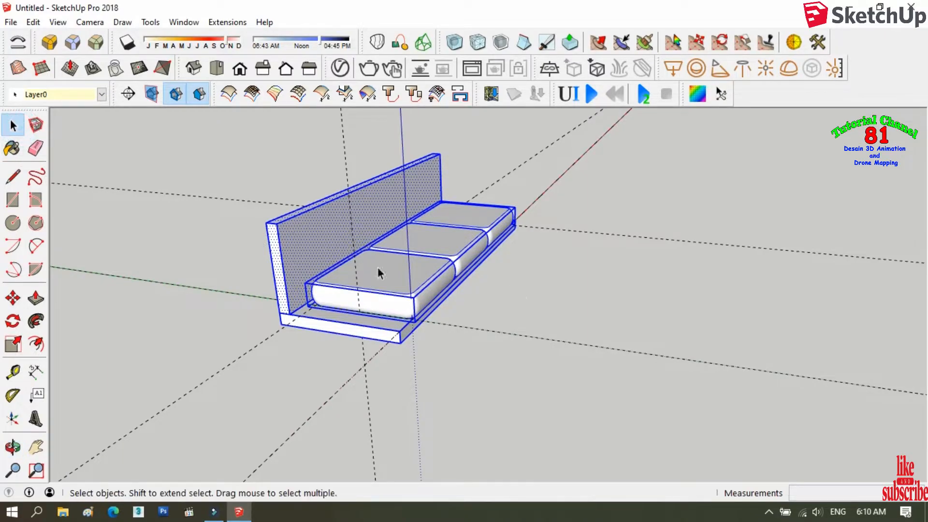
Step: Select only the seat cushion group and rotate a copy 90° upright about the back panel's lower front corner
{"action": "left_click", "coordinate": [13, 447]}
{"action": "left_click_drag", "start_coordinate": [130, 399], "coordinate": [183, 266]}
{"action": "left_click", "coordinate": [12, 124]}
{"action": "scroll", "coordinate": [400, 441], "scroll_direction": "down", "scroll_amount": 3}
{"action": "left_click", "coordinate": [622, 309]}
{"action": "left_click", "coordinate": [400, 323]}
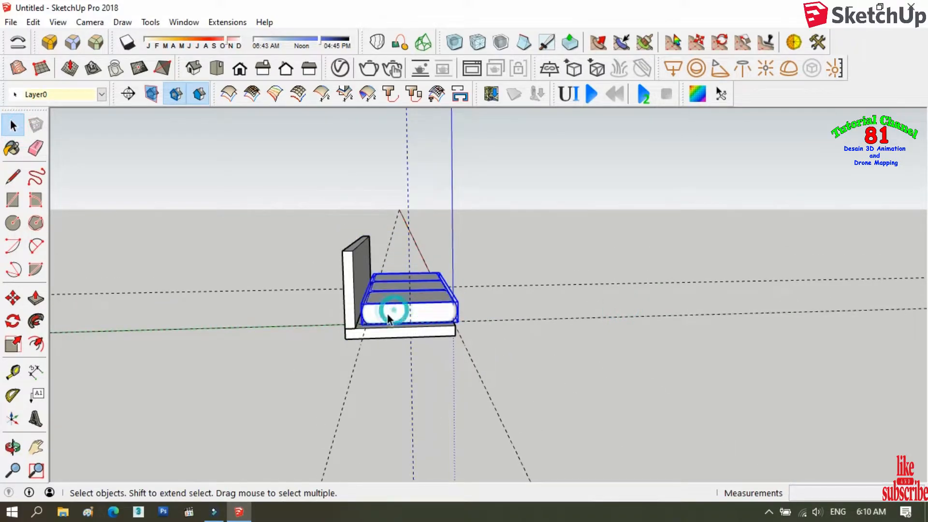
{"action": "scroll", "coordinate": [386, 315], "scroll_direction": "up", "scroll_amount": 4}
{"action": "left_click", "coordinate": [21, 324]}
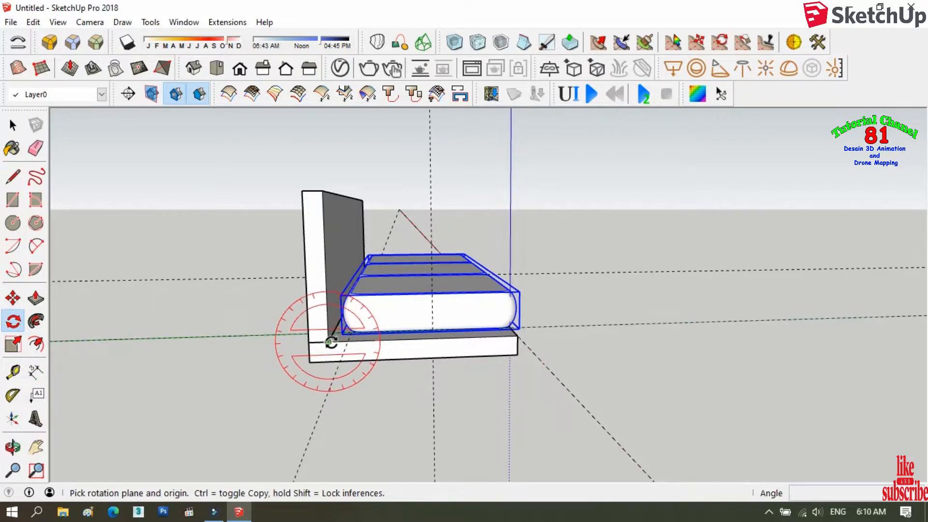
{"action": "left_click", "coordinate": [329, 341]}
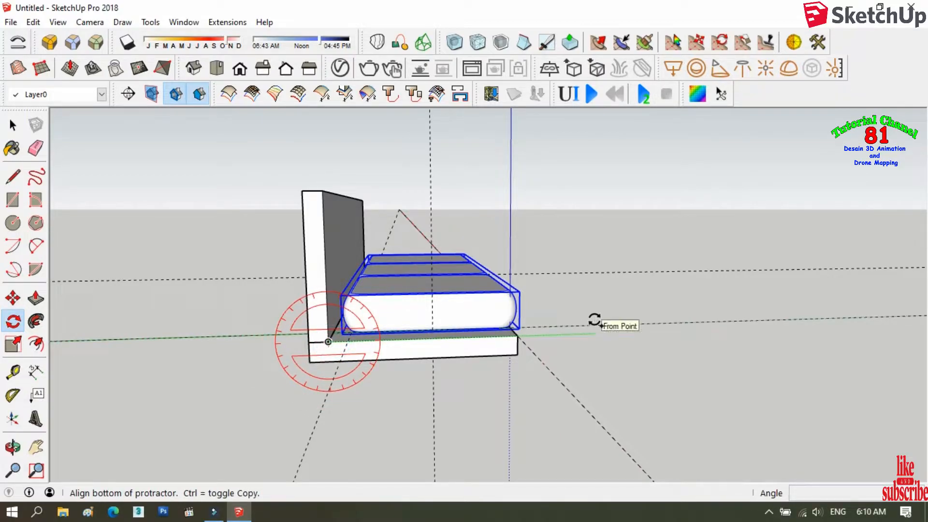
{"action": "left_click", "coordinate": [595, 319]}
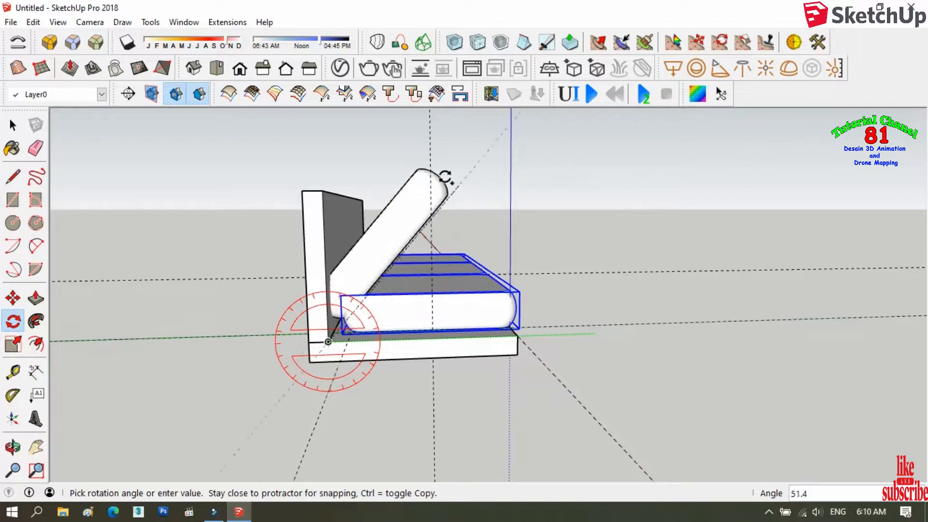
{"action": "left_click", "coordinate": [319, 128]}
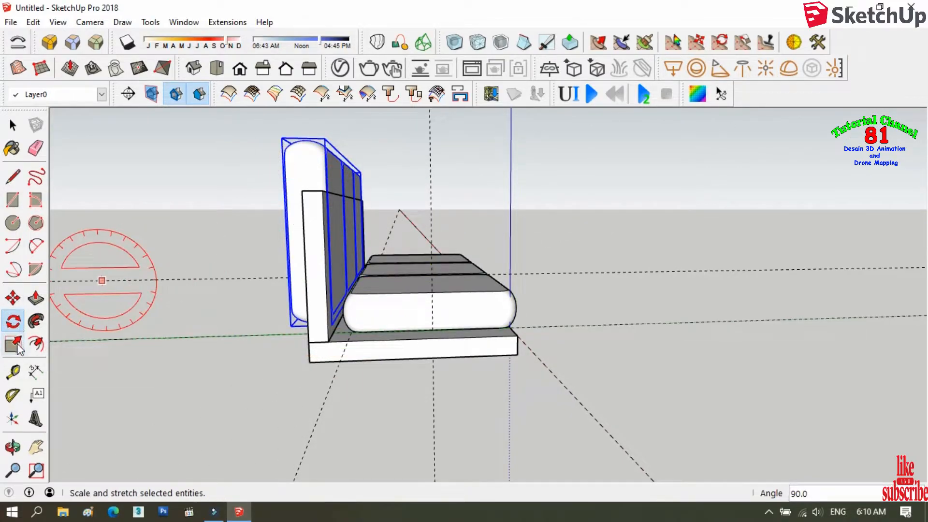
Step: Move the upright cushions about 16.9 cm forward so they stand in front of the back panel
{"action": "left_click", "coordinate": [13, 298]}
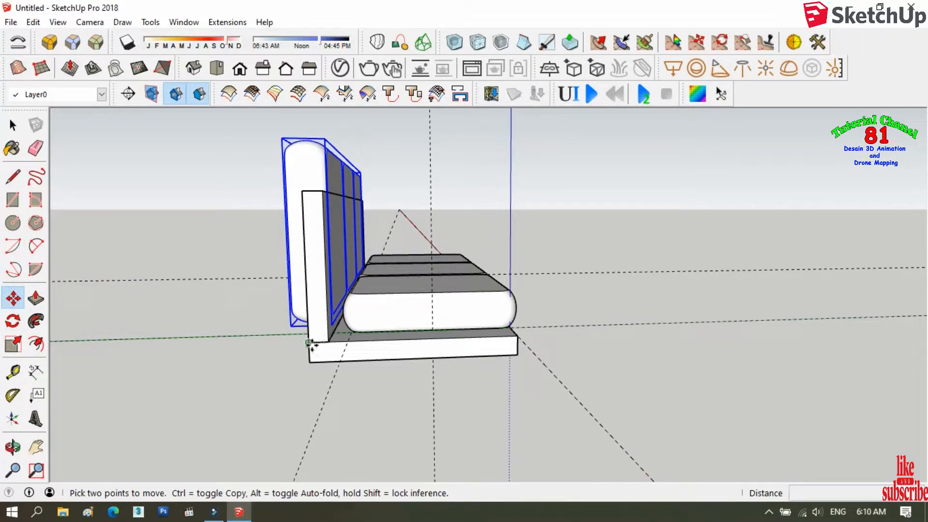
{"action": "left_click", "coordinate": [311, 344]}
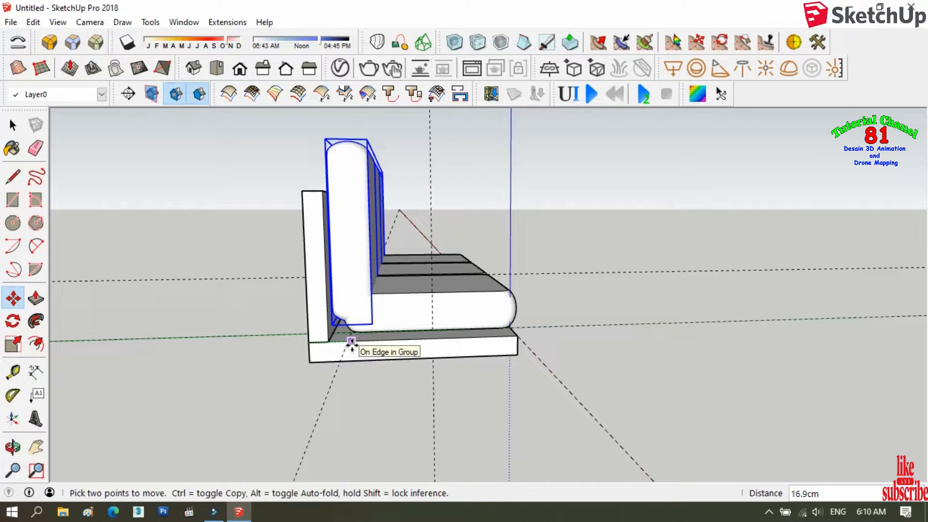
{"action": "left_click", "coordinate": [352, 344]}
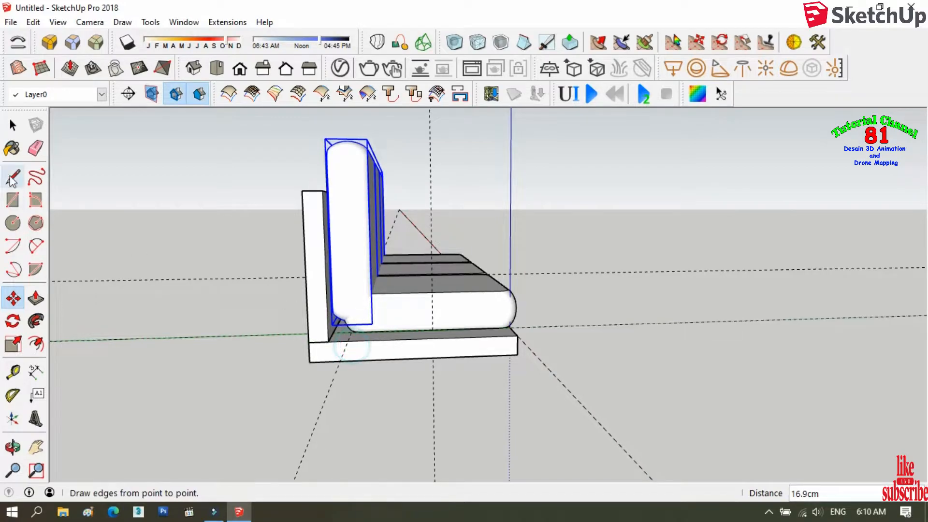
Step: Scale the seat cushion group along the green axis to clear the upright cushions and overhang the base slab's front edge
{"action": "left_click", "coordinate": [13, 125]}
{"action": "left_click", "coordinate": [428, 315]}
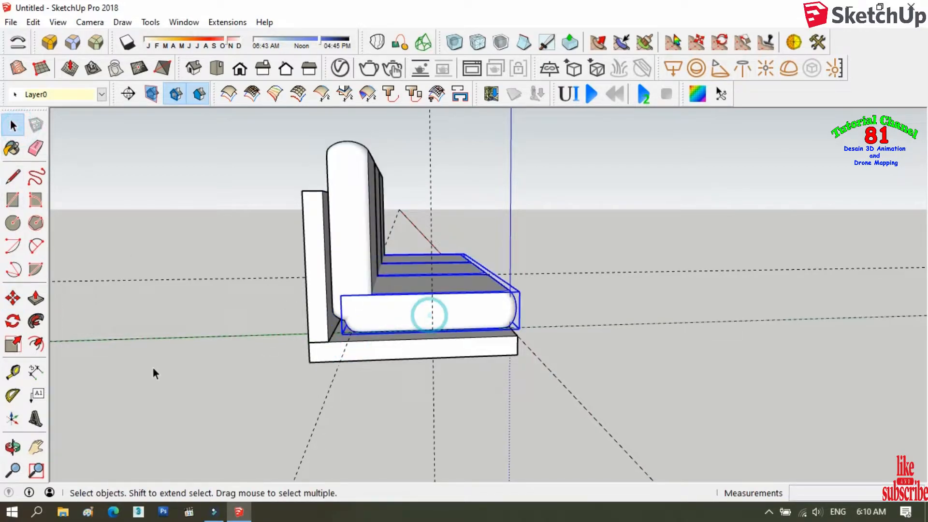
{"action": "left_click", "coordinate": [13, 344]}
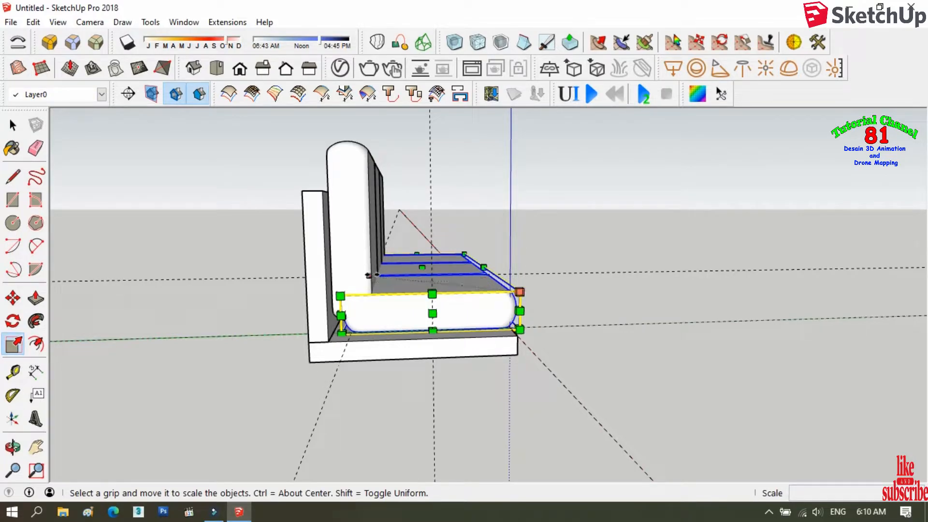
{"action": "middle_click_drag", "start_coordinate": [276, 379], "coordinate": [362, 367]}
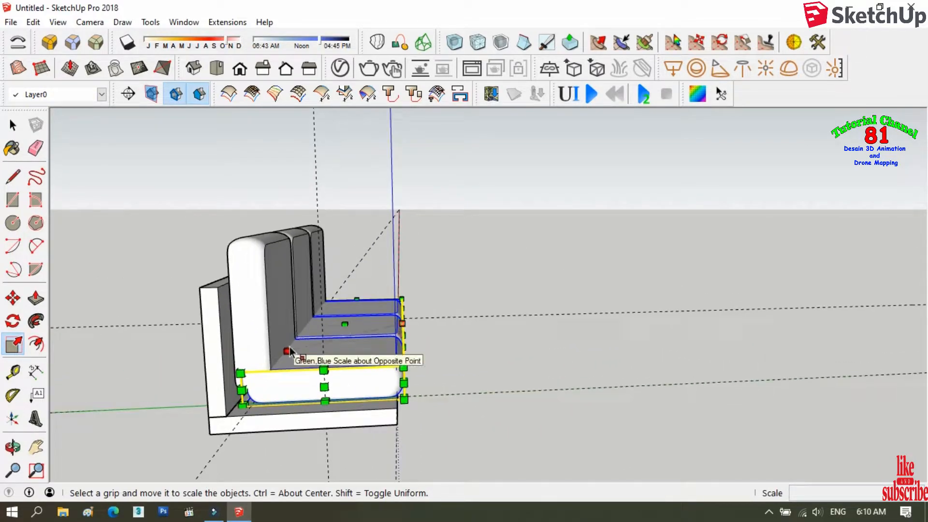
{"action": "left_click_drag", "start_coordinate": [287, 350], "coordinate": [306, 339]}
{"action": "left_click_drag", "start_coordinate": [402, 335], "coordinate": [332, 377]}
Step: Select the base slab group and scale it forward along the green axis to reach nearly under the seat cushions' front
{"action": "left_click", "coordinate": [13, 447]}
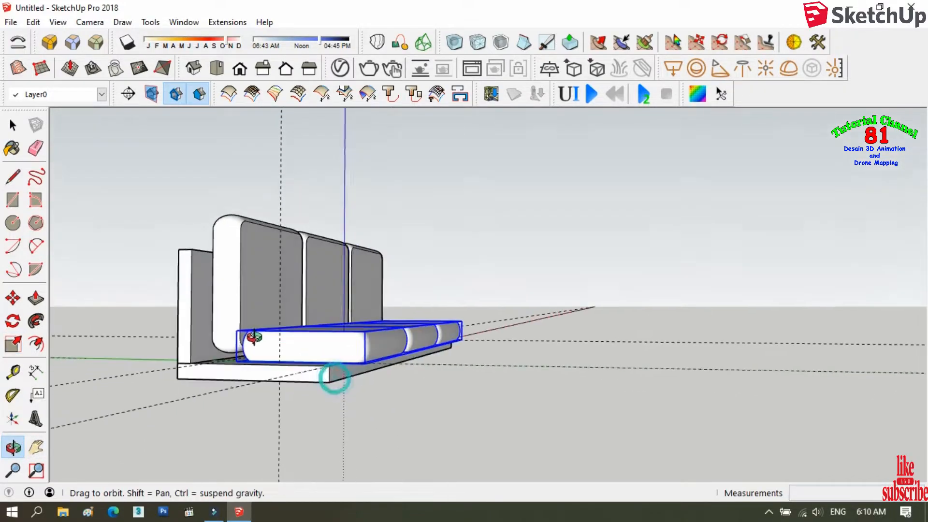
{"action": "left_click", "coordinate": [11, 125]}
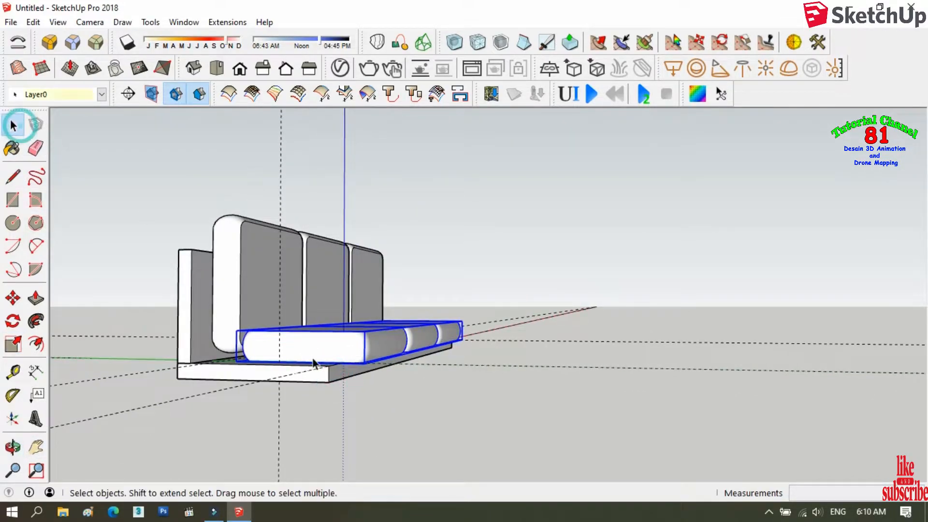
{"action": "left_click", "coordinate": [338, 379]}
{"action": "left_click", "coordinate": [12, 344]}
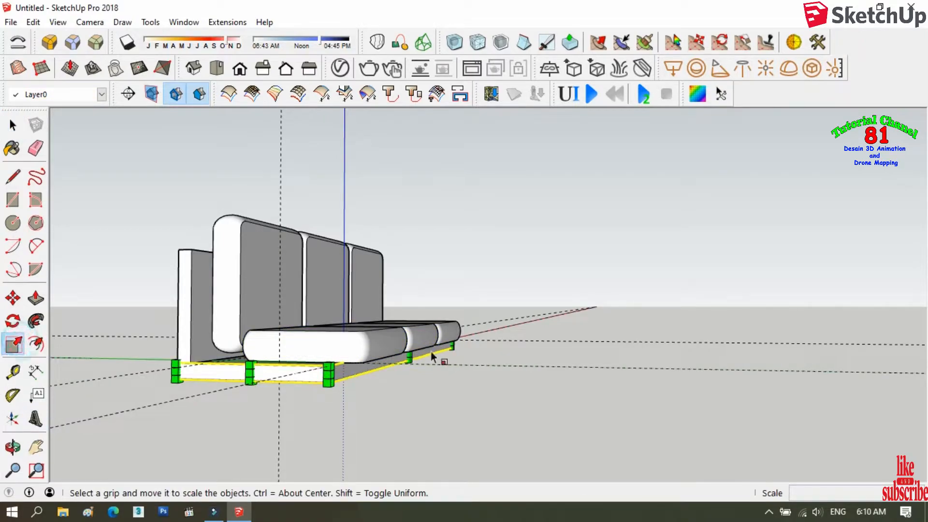
{"action": "left_click_drag", "start_coordinate": [409, 356], "coordinate": [427, 355]}
{"action": "left_click", "coordinate": [13, 447]}
{"action": "left_click_drag", "start_coordinate": [173, 391], "coordinate": [312, 402]}
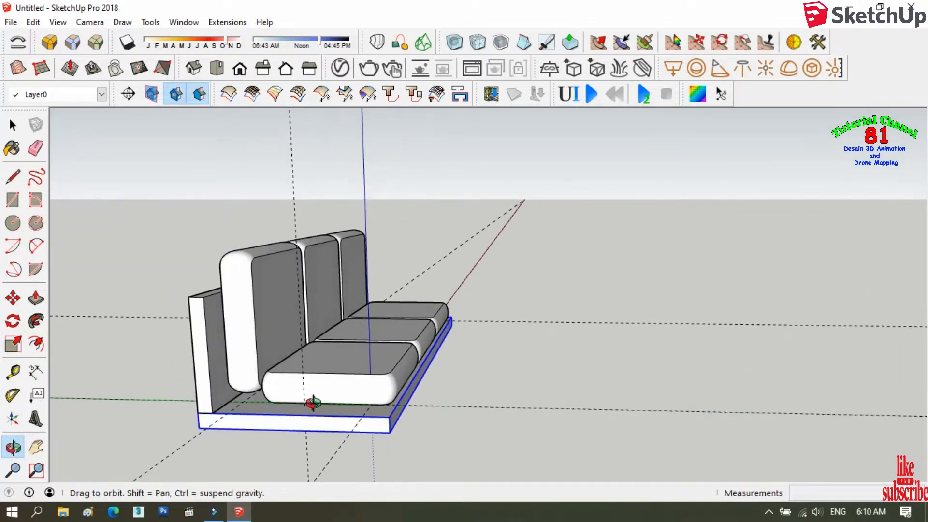
{"action": "left_click", "coordinate": [15, 344]}
{"action": "left_click_drag", "start_coordinate": [437, 359], "coordinate": [387, 401]}
Step: Select the entire sofa and rotate it 5° backward about the base slab's lower rear corner
{"action": "left_click", "coordinate": [12, 447]}
{"action": "left_click_drag", "start_coordinate": [159, 381], "coordinate": [253, 291]}
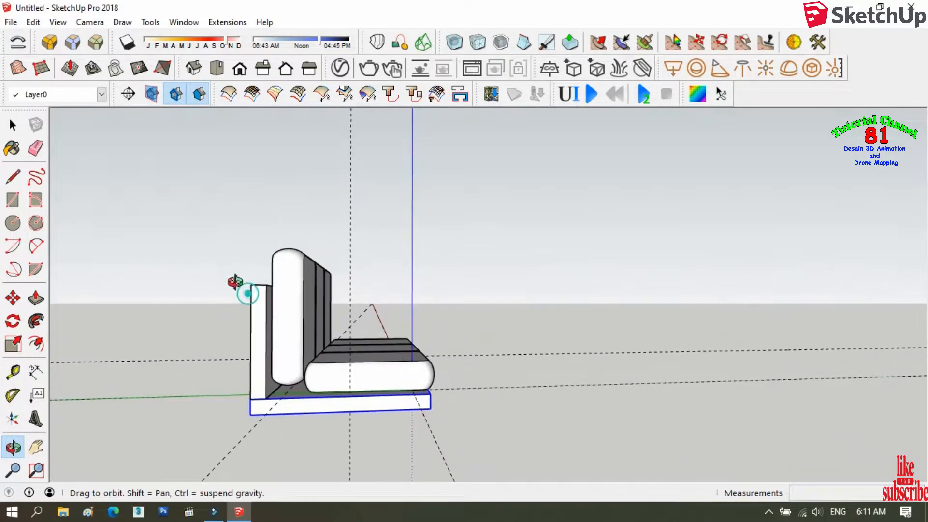
{"action": "left_click", "coordinate": [13, 126]}
{"action": "scroll", "coordinate": [311, 373], "scroll_direction": "down", "scroll_amount": 2}
{"action": "left_click_drag", "start_coordinate": [234, 240], "coordinate": [485, 442]}
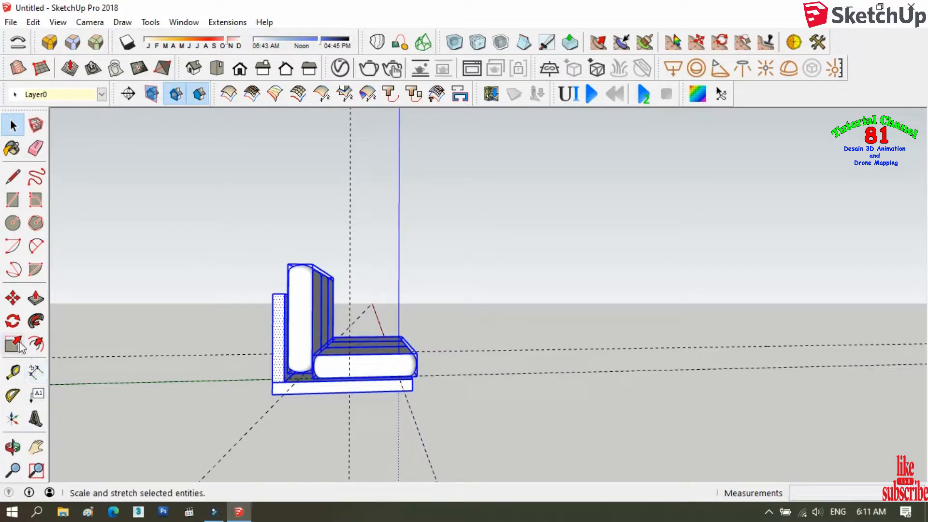
{"action": "left_click", "coordinate": [13, 321]}
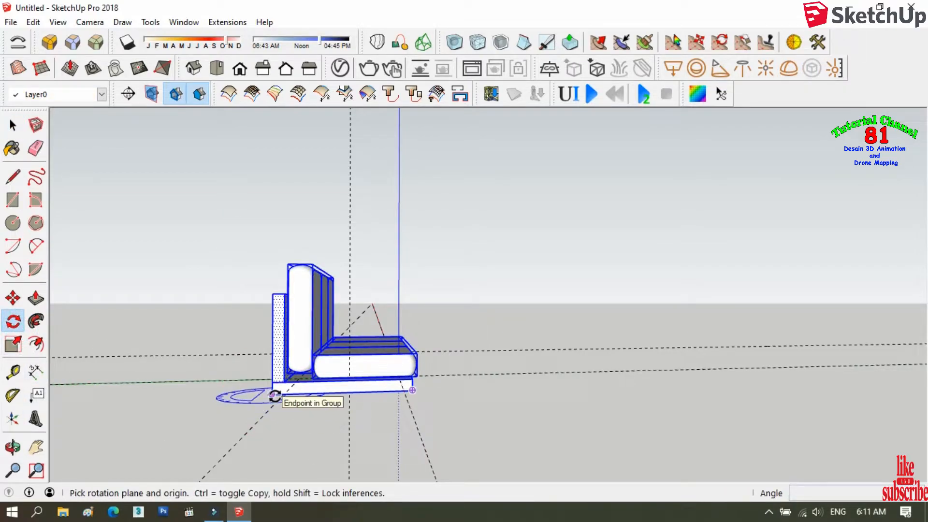
{"action": "left_click", "coordinate": [272, 394]}
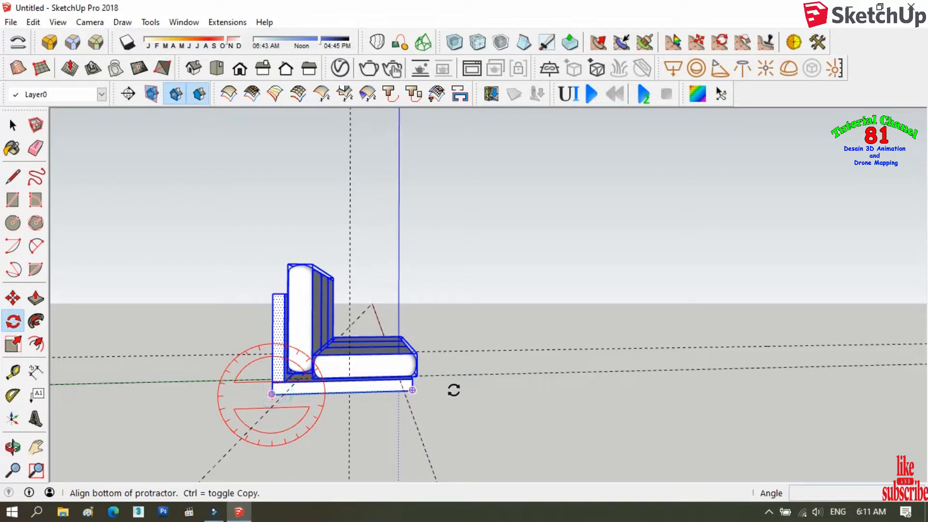
{"action": "left_click", "coordinate": [456, 391]}
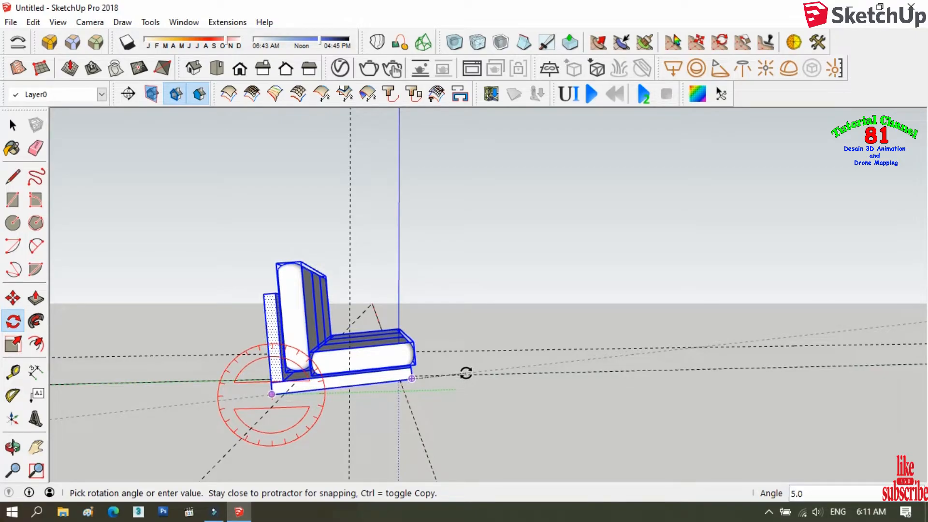
{"action": "left_click", "coordinate": [466, 372]}
{"action": "left_click", "coordinate": [15, 126]}
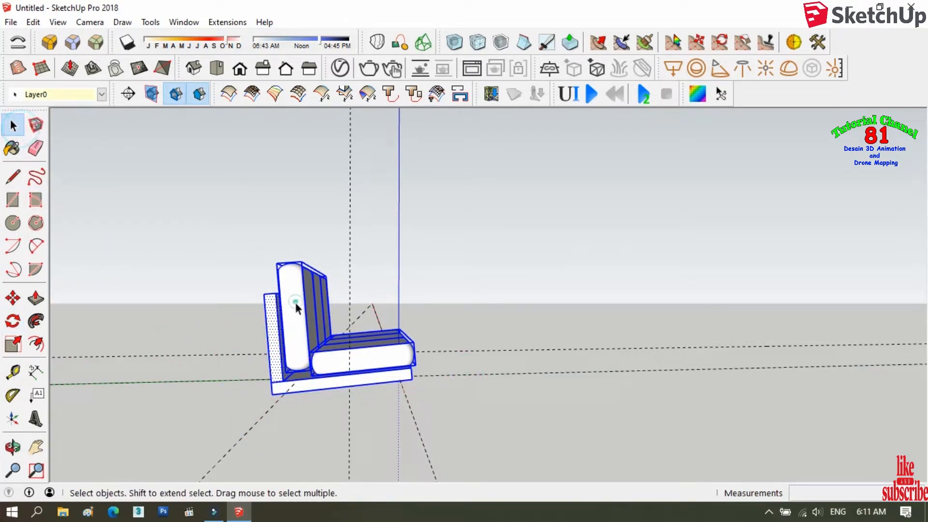
{"action": "left_click", "coordinate": [12, 447]}
{"action": "left_click_drag", "start_coordinate": [223, 405], "coordinate": [266, 402]}
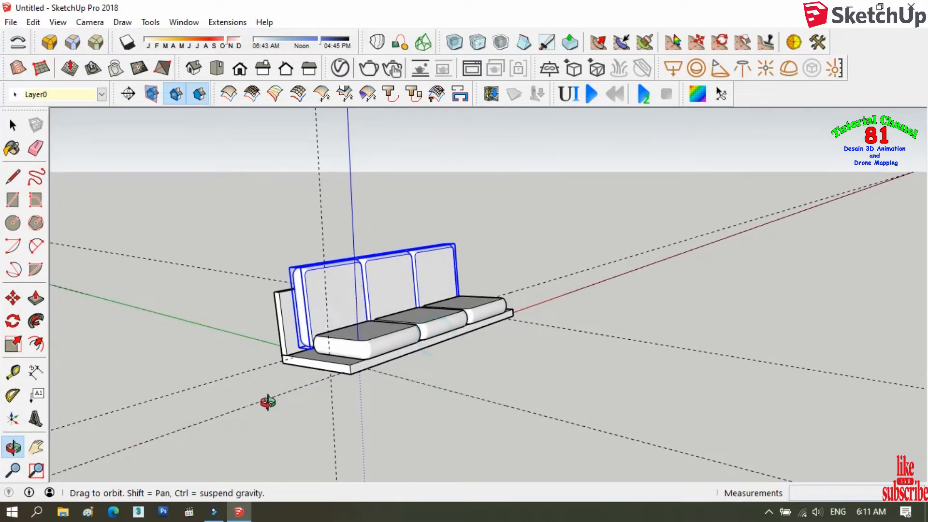
{"action": "left_click", "coordinate": [13, 344]}
{"action": "scroll", "coordinate": [377, 260], "scroll_direction": "up", "scroll_amount": 2}
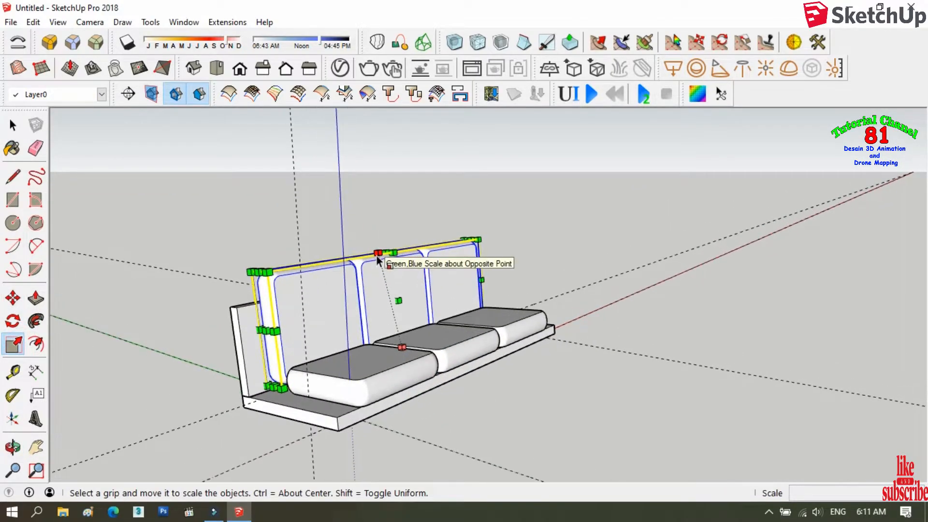
{"action": "scroll", "coordinate": [378, 260], "scroll_direction": "up", "scroll_amount": 1}
{"action": "left_click_drag", "start_coordinate": [382, 247], "coordinate": [382, 266]}
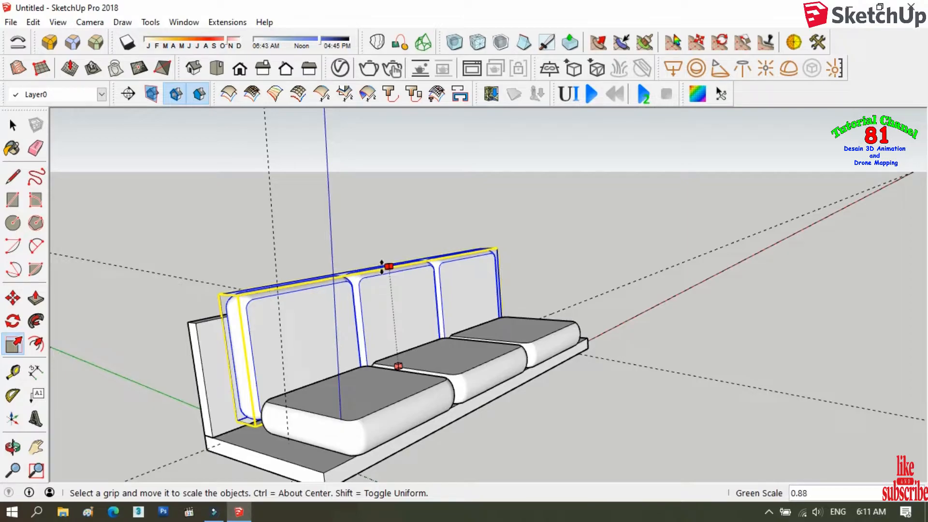
{"action": "key", "text": "Escape"}
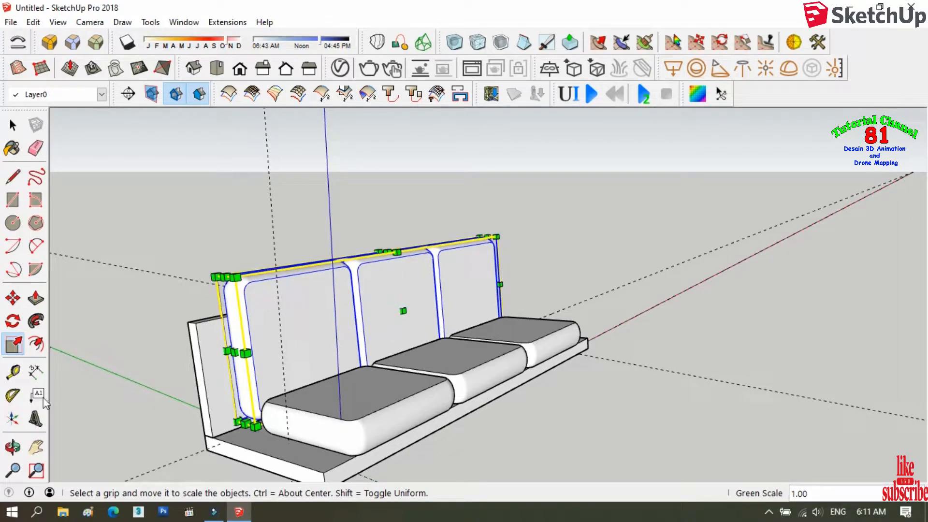
Step: Pull the back panel's top face up about 16 cm to raise it behind the back cushions
{"action": "left_click", "coordinate": [13, 447]}
{"action": "left_click_drag", "start_coordinate": [99, 406], "coordinate": [106, 191]}
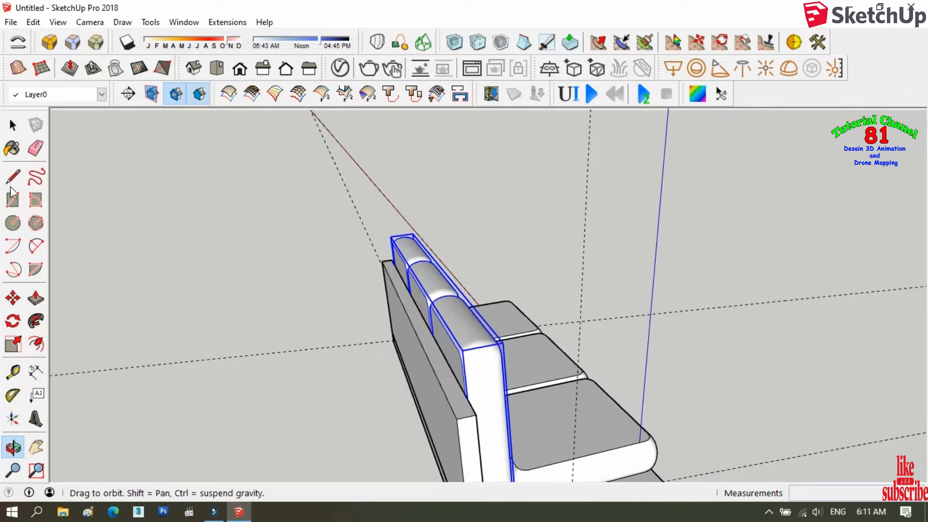
{"action": "left_click", "coordinate": [12, 125]}
{"action": "left_click", "coordinate": [427, 350]}
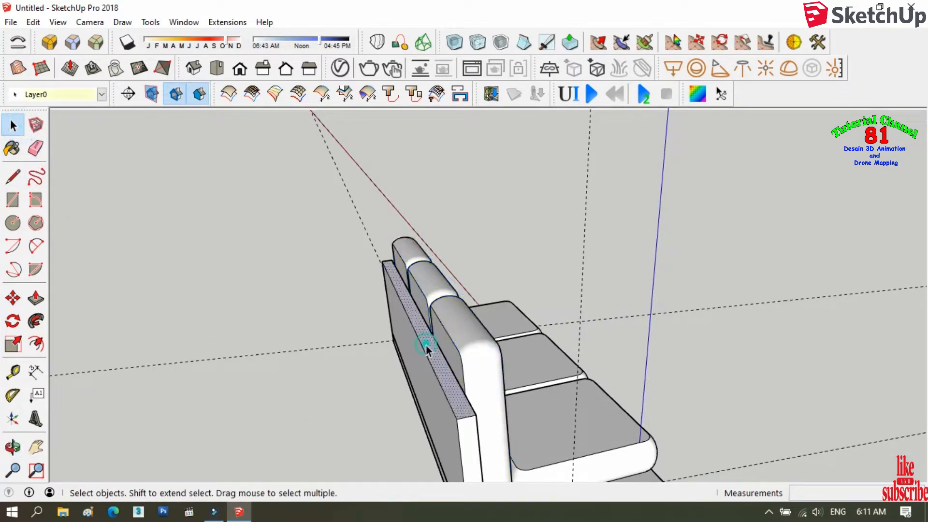
{"action": "left_click", "coordinate": [36, 298]}
{"action": "left_click_drag", "start_coordinate": [441, 404], "coordinate": [454, 384]}
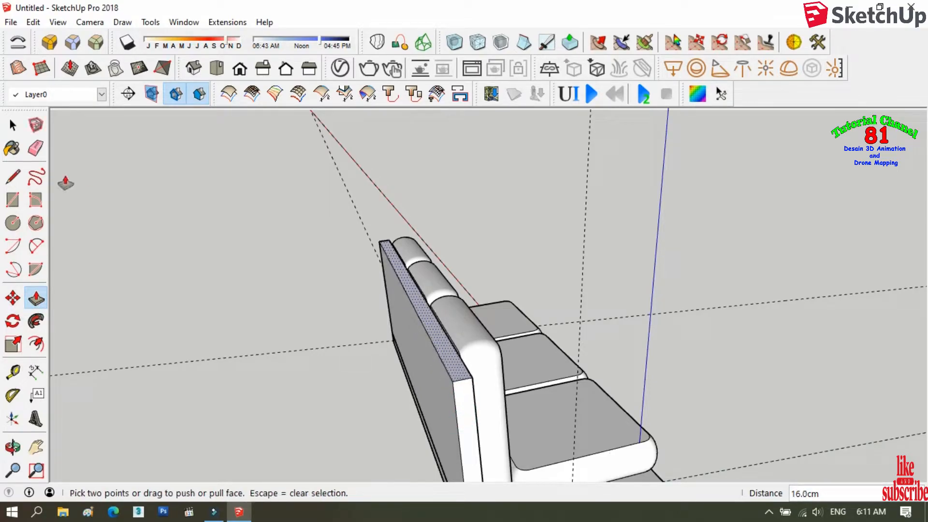
Step: Select all the connected geometry of the back panel and make it a group
{"action": "left_click", "coordinate": [12, 125]}
{"action": "left_click", "coordinate": [441, 353]}
{"action": "triple_click", "coordinate": [441, 352]}
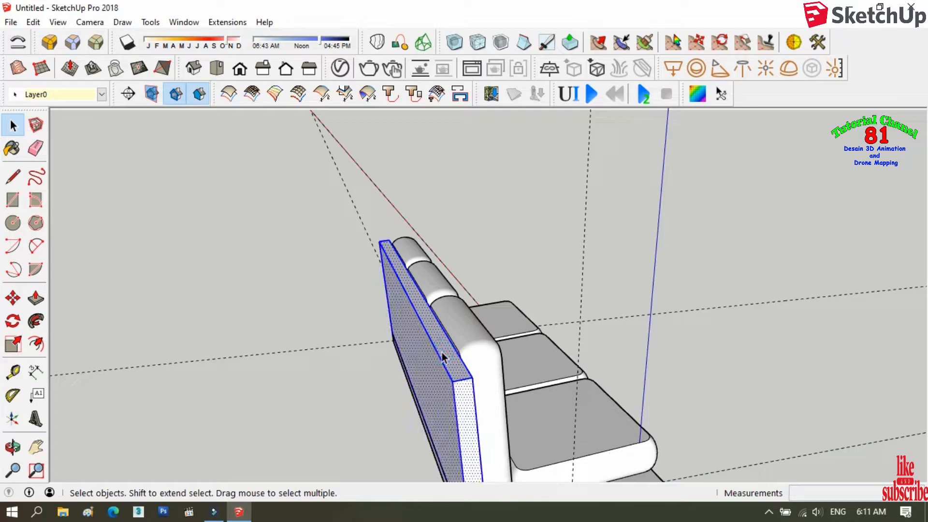
{"action": "right_click", "coordinate": [442, 355]}
{"action": "left_click", "coordinate": [486, 130]}
Step: Draw a closed side face beneath the base slab, with a 40 cm vertical rear edge, a vertical front edge and a level bottom
{"action": "left_click", "coordinate": [13, 447]}
{"action": "mouse_move", "coordinate": [87, 348]}
{"action": "left_mouse_down"}
{"action": "mouse_move", "coordinate": [141, 292]}
{"action": "mouse_move", "coordinate": [165, 328]}
{"action": "mouse_move", "coordinate": [174, 317]}
{"action": "mouse_move", "coordinate": [321, 321]}
{"action": "mouse_move", "coordinate": [490, 277]}
{"action": "mouse_move", "coordinate": [485, 303]}
{"action": "mouse_move", "coordinate": [371, 213]}
{"action": "mouse_move", "coordinate": [387, 147]}
{"action": "mouse_move", "coordinate": [352, 235]}
{"action": "mouse_move", "coordinate": [348, 203]}
{"action": "mouse_move", "coordinate": [321, 242]}
{"action": "mouse_move", "coordinate": [304, 298]}
{"action": "mouse_move", "coordinate": [159, 368]}
{"action": "mouse_move", "coordinate": [535, 317]}
{"action": "mouse_move", "coordinate": [586, 269]}
{"action": "mouse_move", "coordinate": [597, 307]}
{"action": "mouse_move", "coordinate": [599, 294]}
{"action": "left_mouse_up"}
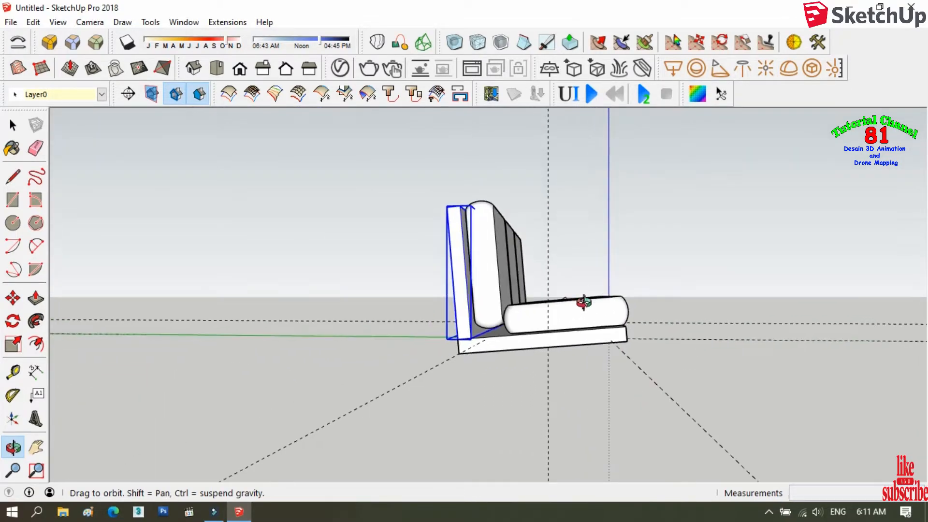
{"action": "left_click", "coordinate": [13, 176]}
{"action": "left_click", "coordinate": [458, 353]}
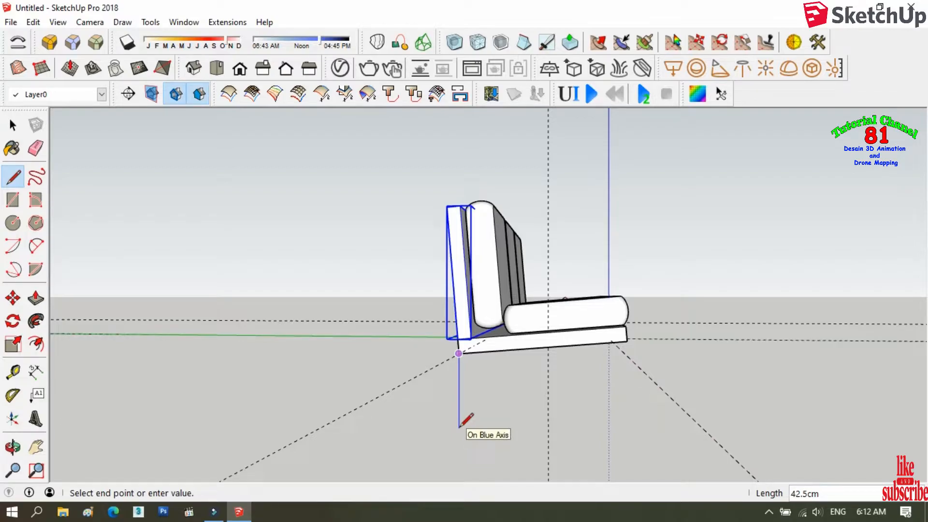
{"action": "left_click", "coordinate": [459, 427]}
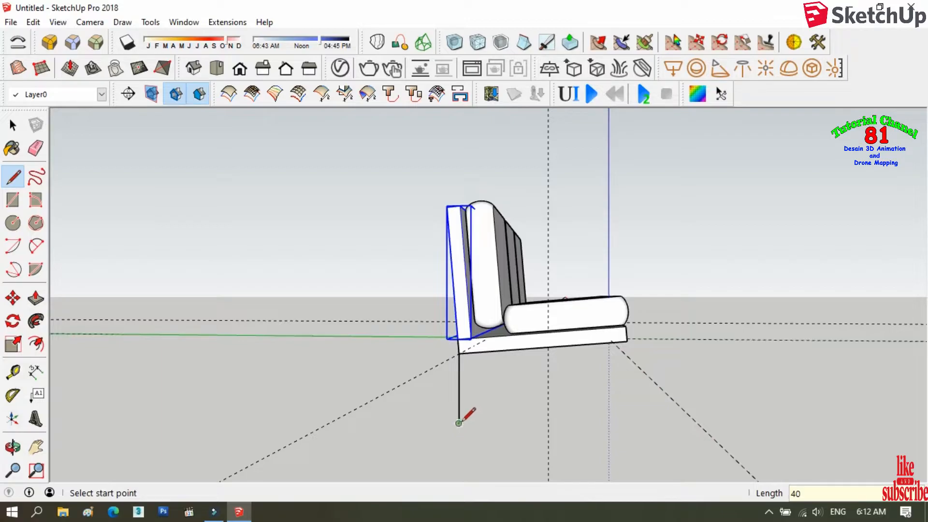
{"action": "left_click", "coordinate": [626, 340]}
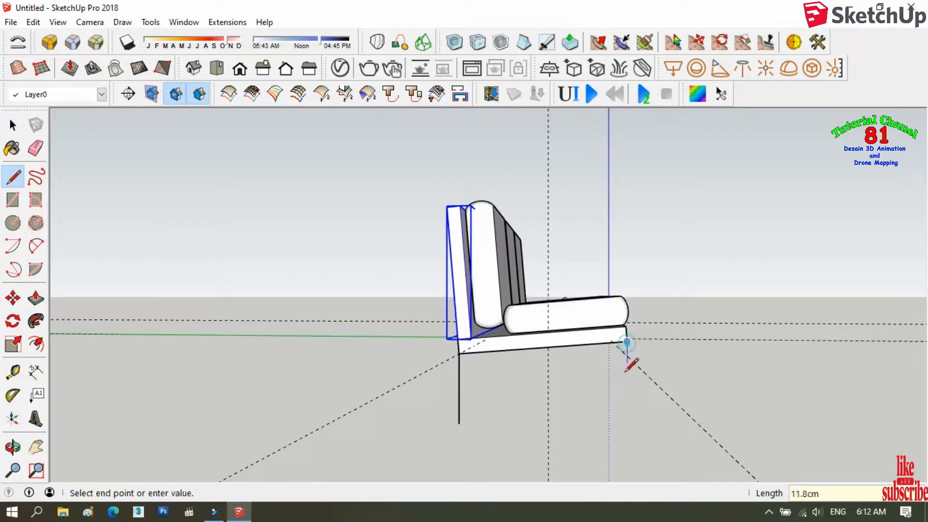
{"action": "left_click", "coordinate": [627, 427]}
{"action": "left_click", "coordinate": [459, 424]}
{"action": "left_click", "coordinate": [13, 177]}
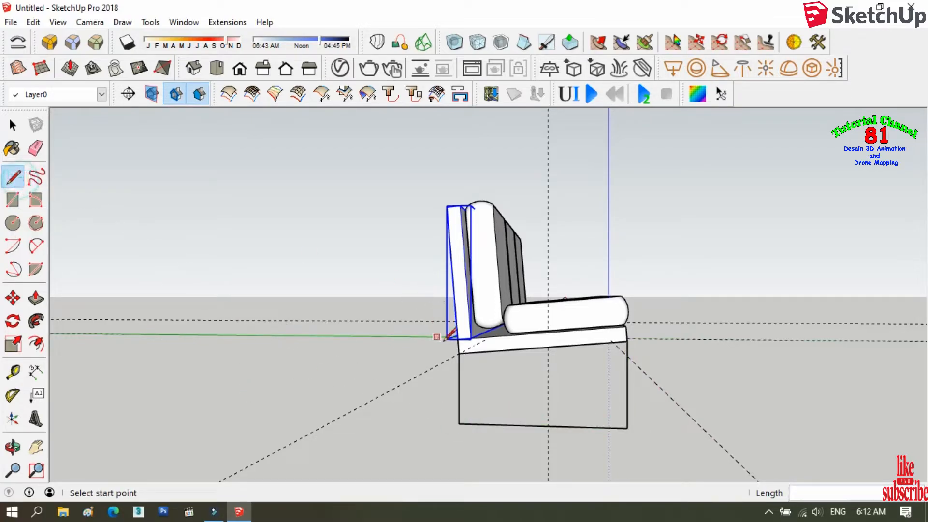
{"action": "left_click", "coordinate": [459, 353]}
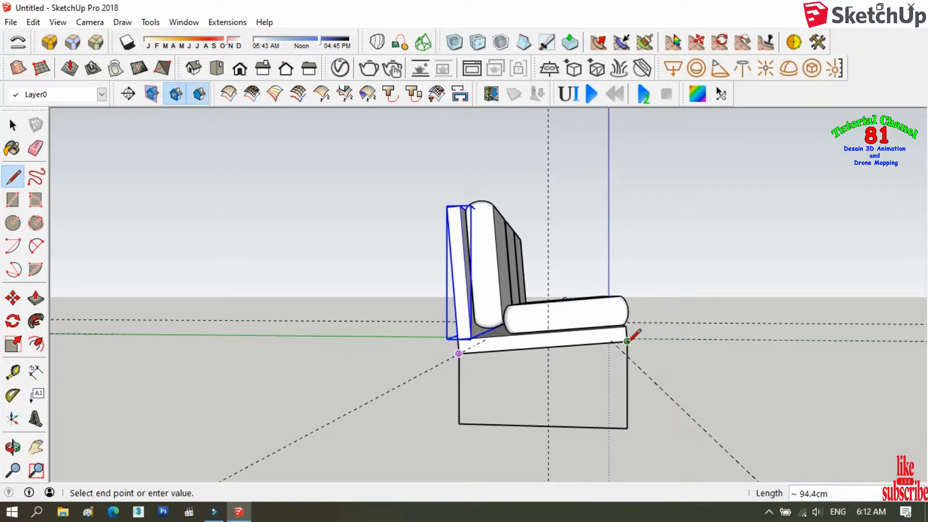
{"action": "left_click", "coordinate": [626, 341]}
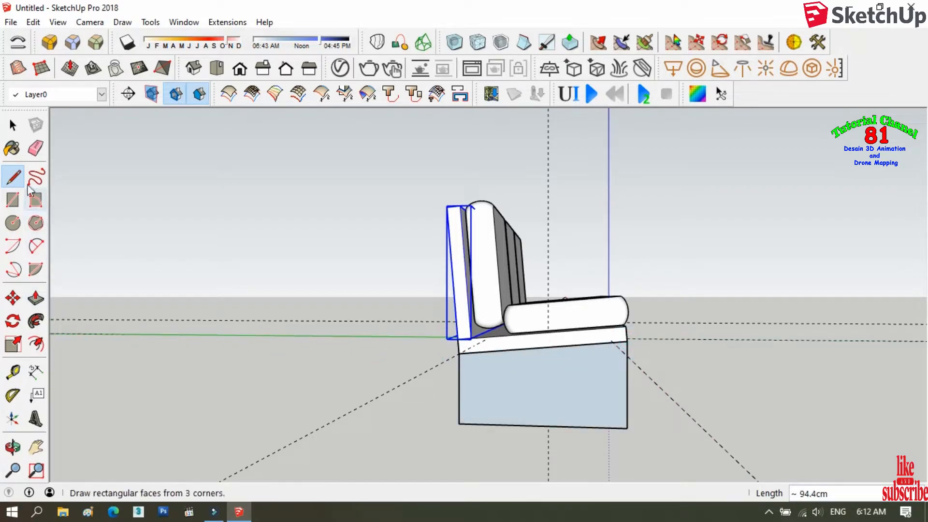
Step: Place guides about 8 cm inside the side face's rear and front edges and about 24 cm above its bottom edge
{"action": "left_click", "coordinate": [13, 371]}
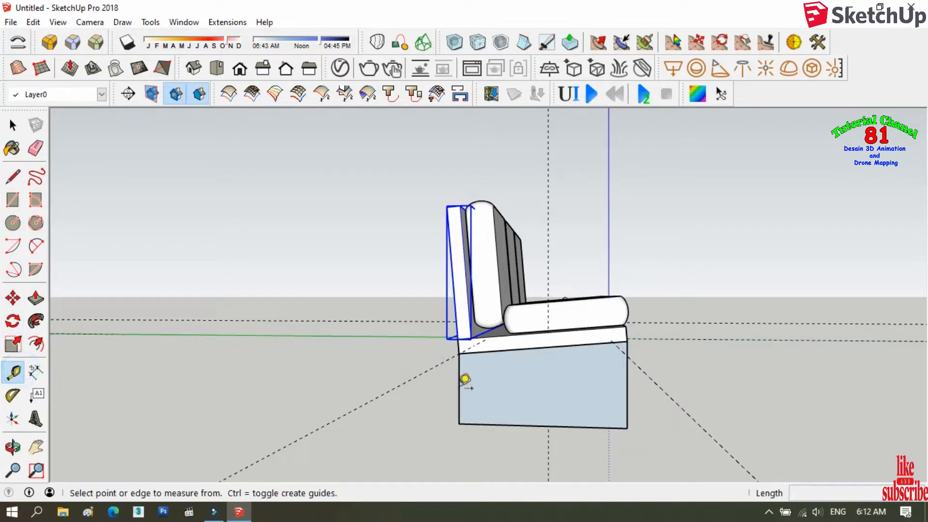
{"action": "left_click", "coordinate": [458, 389]}
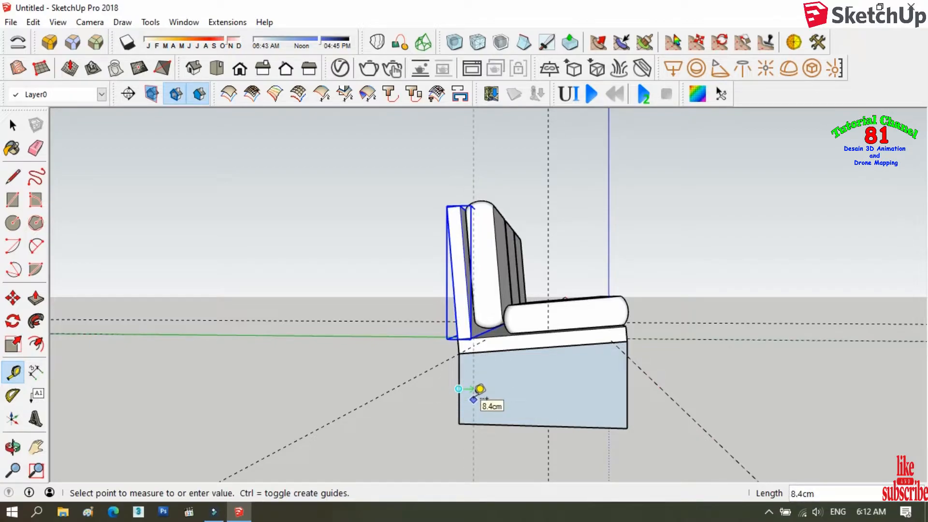
{"action": "left_click", "coordinate": [474, 399]}
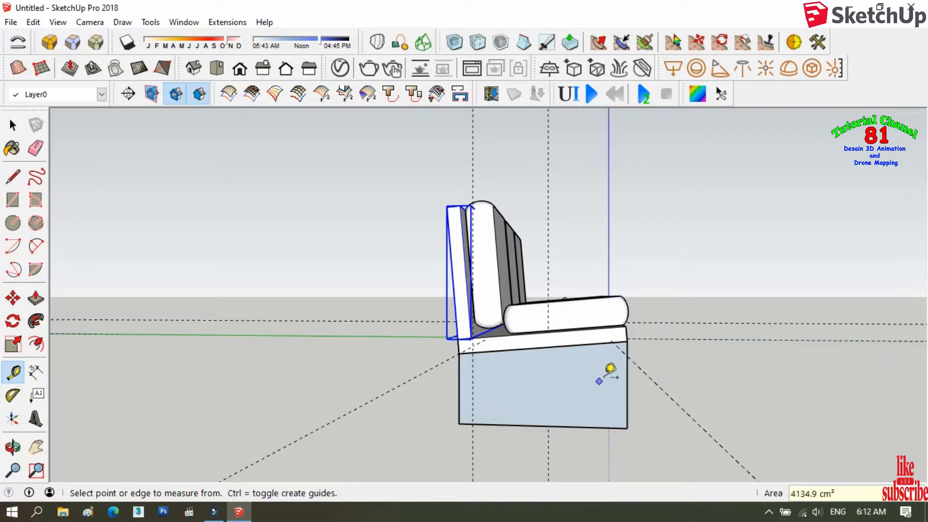
{"action": "left_click", "coordinate": [627, 382]}
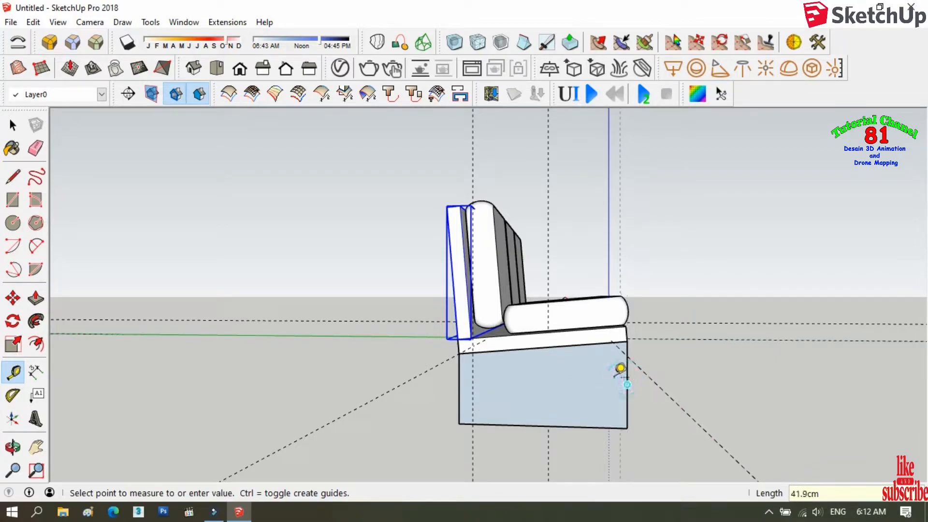
{"action": "left_click", "coordinate": [612, 383]}
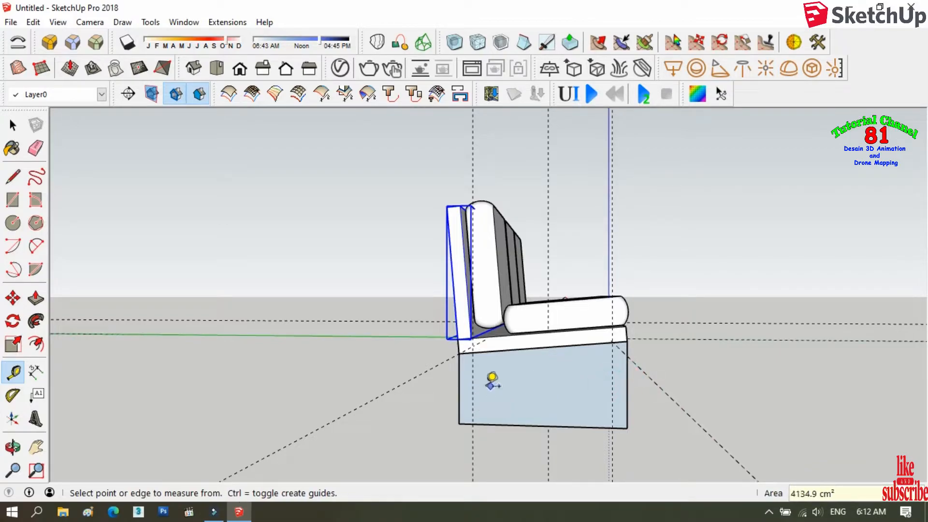
{"action": "left_click", "coordinate": [492, 425]}
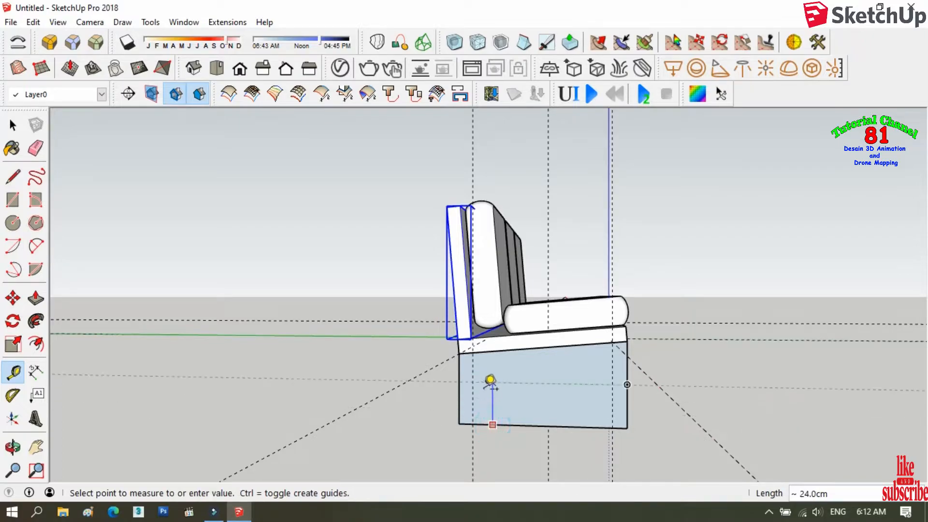
{"action": "left_click", "coordinate": [490, 380]}
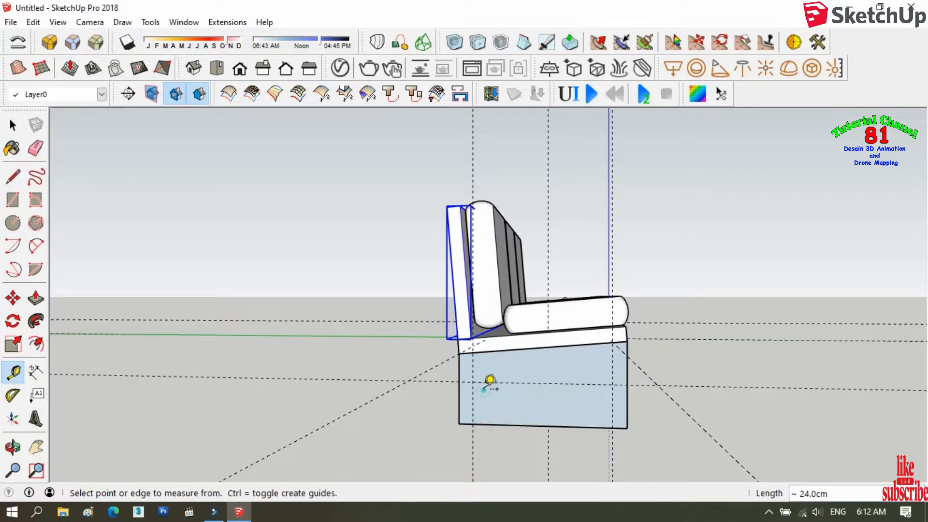
Step: Draw the leg opening's outline along the guides on the side face, about 24 cm high and open to the bottom edge
{"action": "left_click", "coordinate": [13, 177]}
{"action": "left_click", "coordinate": [472, 424]}
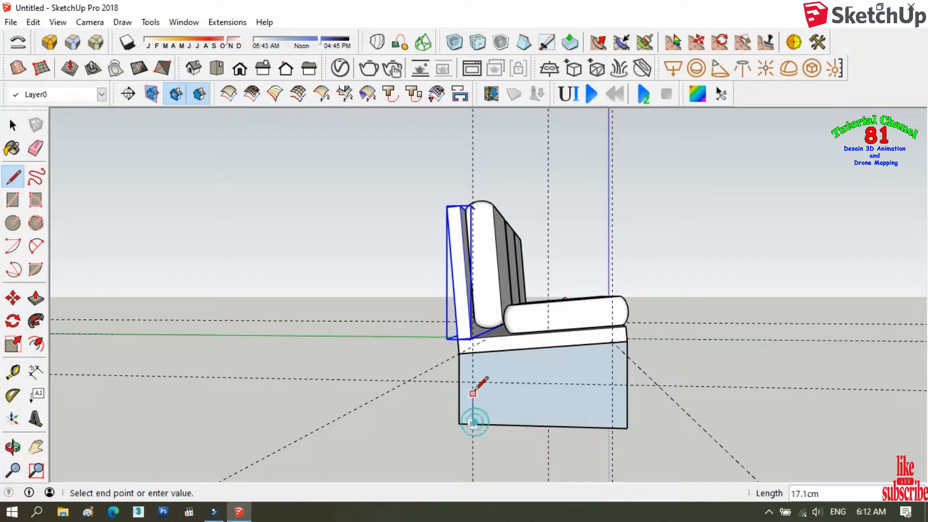
{"action": "left_click", "coordinate": [473, 382]}
{"action": "left_click", "coordinate": [611, 385]}
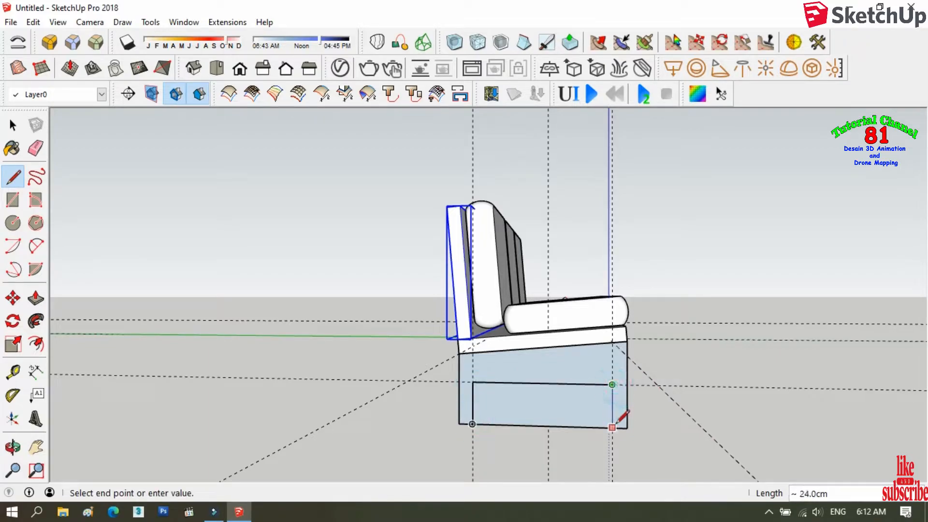
{"action": "left_click", "coordinate": [613, 426]}
Step: Draw diagonals about 16.9 cm and 14.9 cm across the opening's upper rear and front corners, and erase the bottom edge between the legs
{"action": "left_click", "coordinate": [472, 403]}
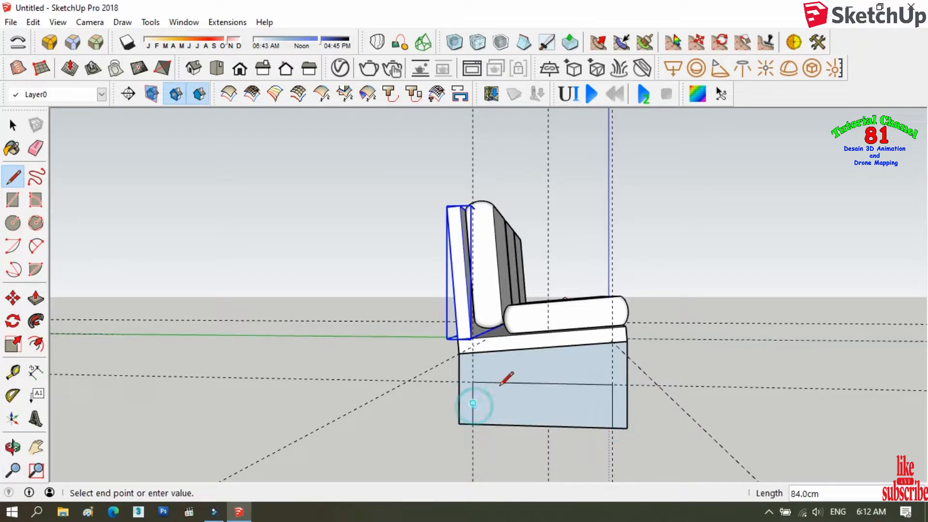
{"action": "left_click", "coordinate": [495, 383]}
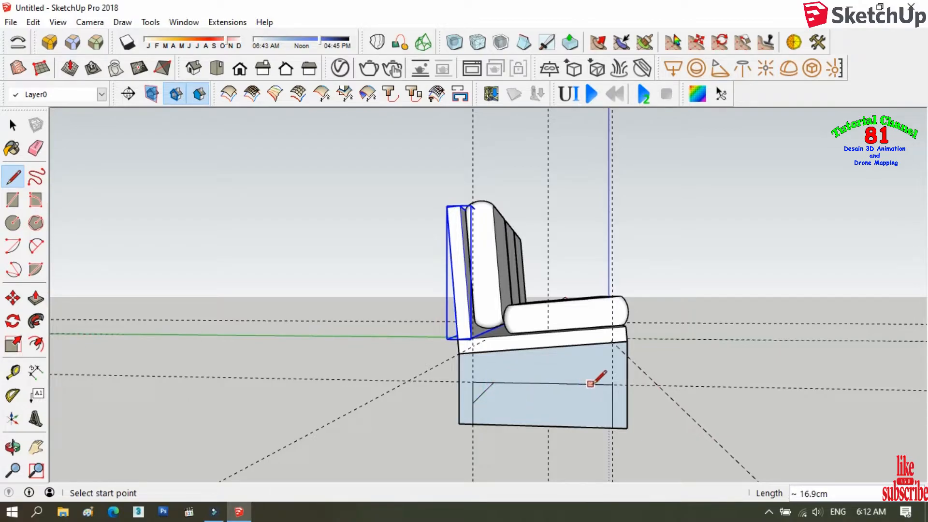
{"action": "left_click", "coordinate": [593, 384]}
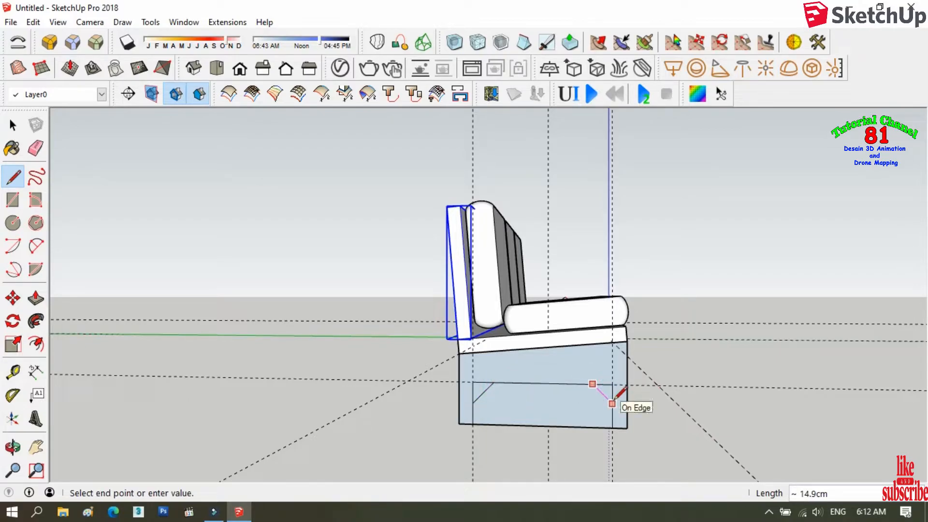
{"action": "left_click", "coordinate": [612, 402]}
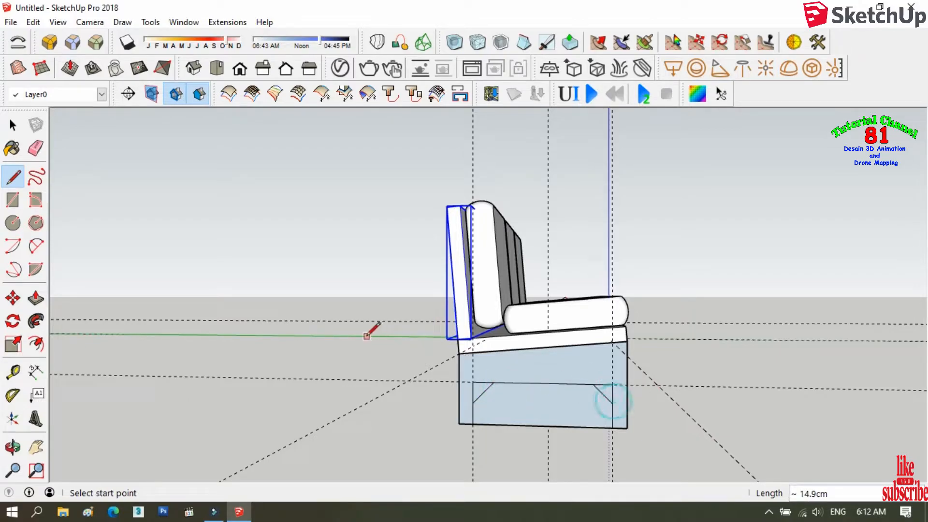
{"action": "left_click", "coordinate": [35, 148]}
{"action": "left_click", "coordinate": [525, 426]}
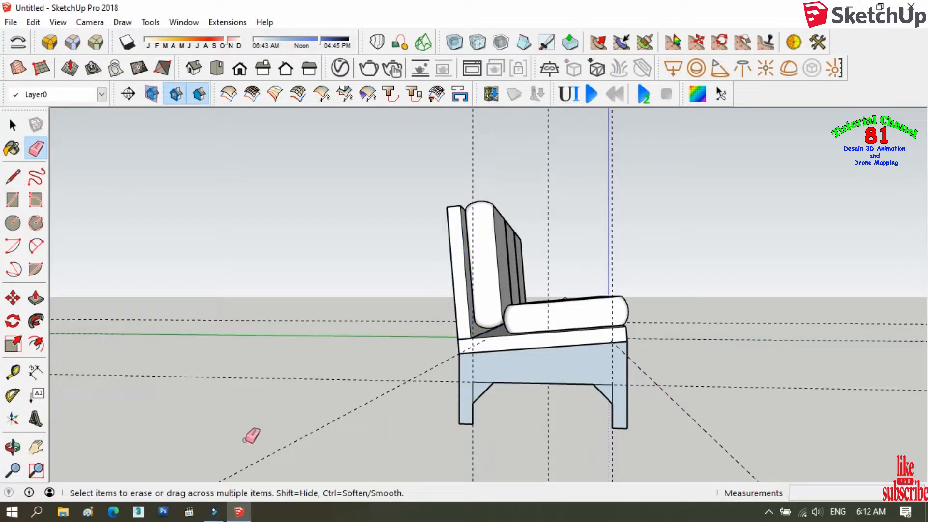
Step: Erase the leftover construction guides around the leg opening on the side face
{"action": "scroll", "coordinate": [471, 391], "scroll_direction": "up", "scroll_amount": 4}
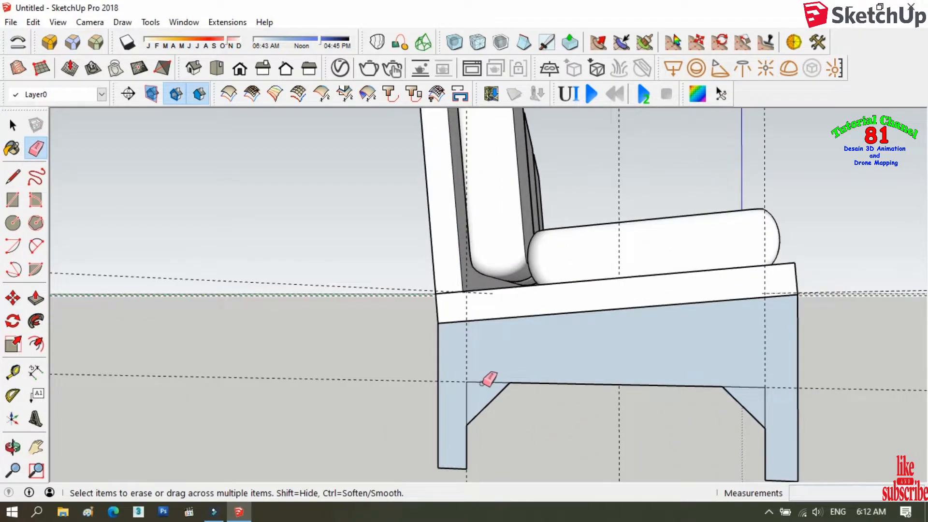
{"action": "left_click", "coordinate": [464, 382]}
{"action": "left_click", "coordinate": [764, 391]}
{"action": "scroll", "coordinate": [452, 372], "scroll_direction": "down", "scroll_amount": 5}
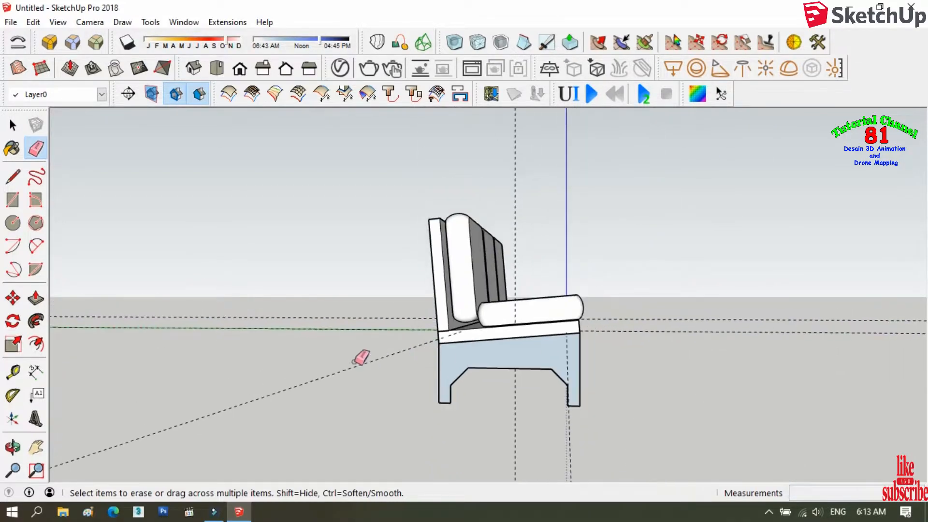
Step: Push-pull the leg frame's side face inward beneath the base slab to about 7.5 cm thick
{"action": "left_click", "coordinate": [13, 447]}
{"action": "left_click_drag", "start_coordinate": [571, 296], "coordinate": [379, 333]}
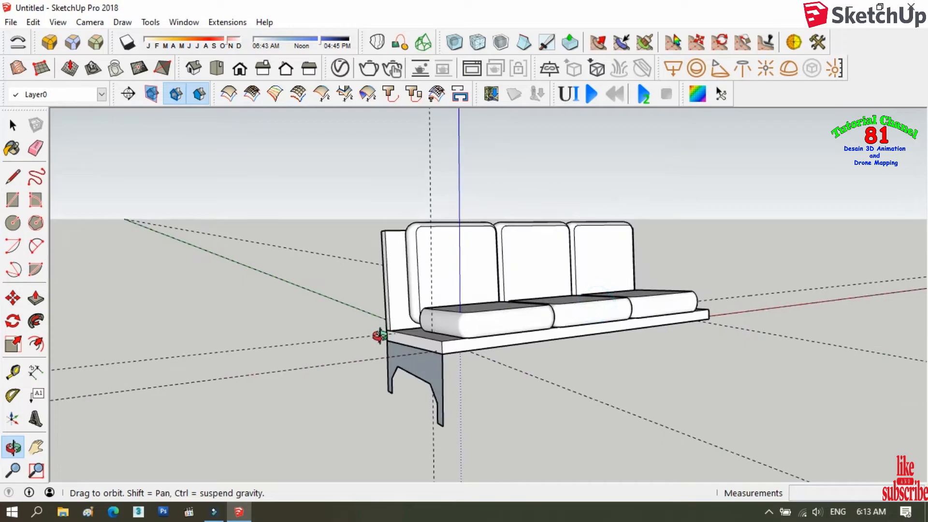
{"action": "left_click", "coordinate": [36, 298]}
{"action": "scroll", "coordinate": [437, 369], "scroll_direction": "up", "scroll_amount": 2}
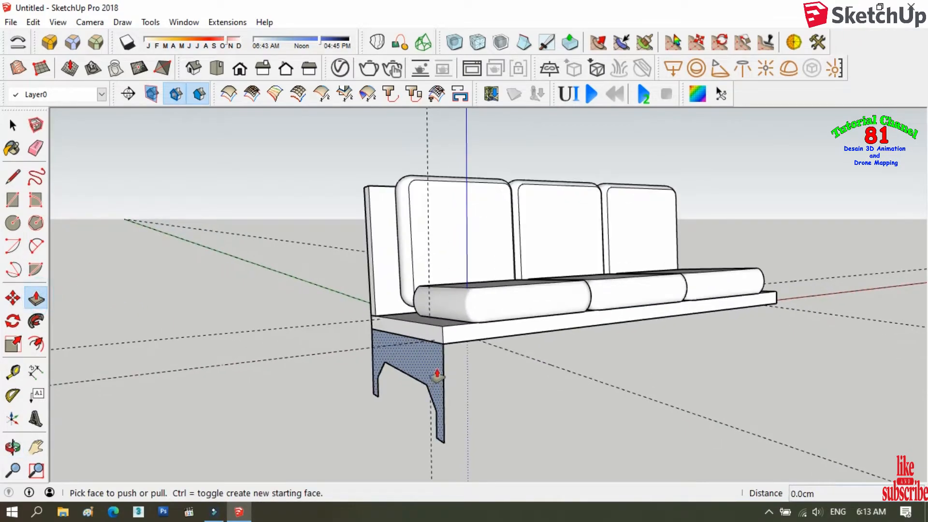
{"action": "left_click", "coordinate": [441, 368]}
{"action": "left_click", "coordinate": [450, 358]}
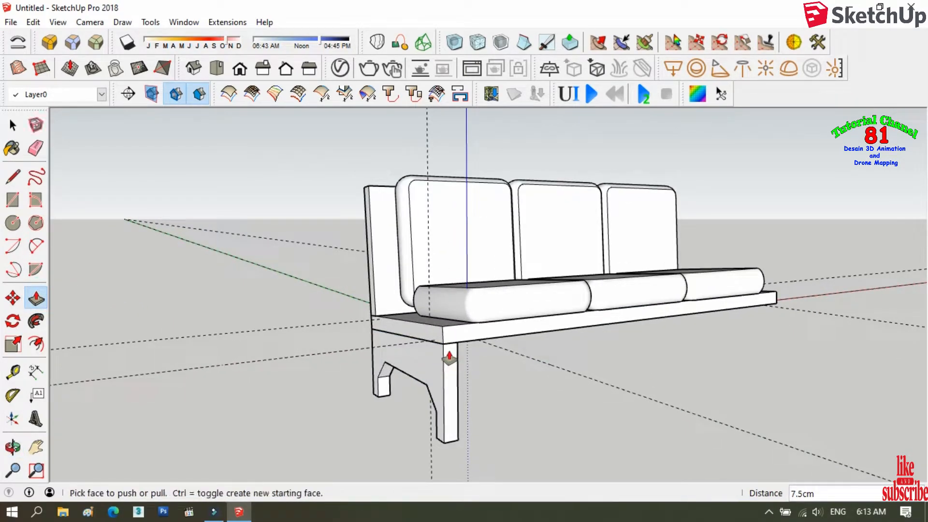
{"action": "left_click", "coordinate": [450, 357]}
Step: Select all connected geometry of the extruded leg frame and make it a group
{"action": "left_click", "coordinate": [13, 125]}
{"action": "triple_click", "coordinate": [414, 354]}
{"action": "right_click", "coordinate": [414, 351]}
{"action": "left_click", "coordinate": [461, 130]}
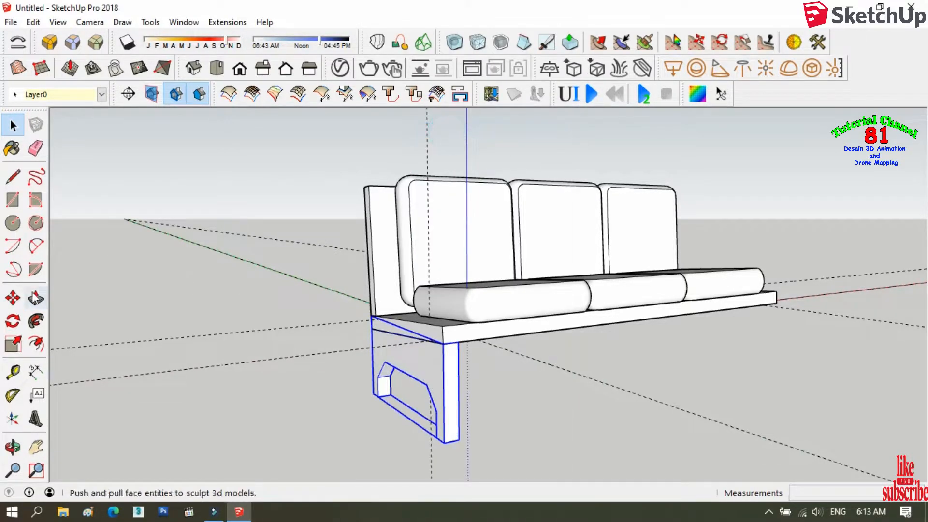
Step: Copy the leg frame group about 248.6 cm along the base slab to its opposite end
{"action": "left_click", "coordinate": [13, 298]}
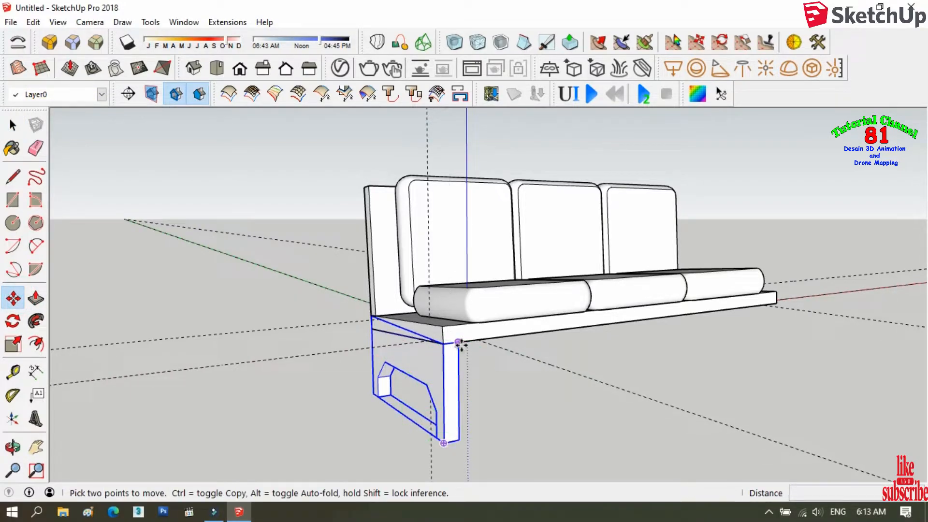
{"action": "left_click", "coordinate": [460, 345]}
{"action": "key", "text": "ctrl"}
{"action": "scroll", "coordinate": [326, 367], "scroll_direction": "down", "scroll_amount": 2}
{"action": "scroll", "coordinate": [690, 321], "scroll_direction": "up", "scroll_amount": 3}
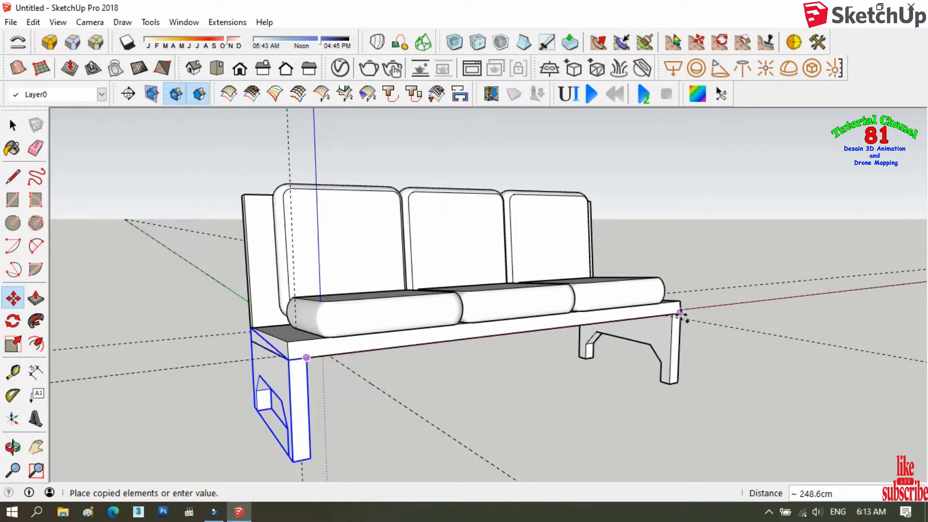
{"action": "left_click", "coordinate": [681, 314]}
Step: Place a guide parallel to the slab's upper side edge, about 41.1 cm above it, at the copied leg frame's end
{"action": "left_click", "coordinate": [13, 447]}
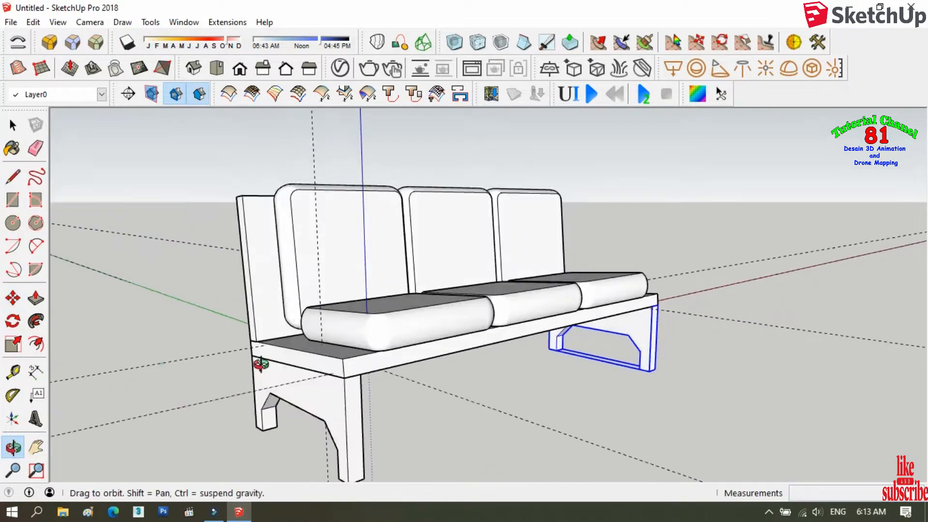
{"action": "left_click_drag", "start_coordinate": [217, 369], "coordinate": [406, 337]}
{"action": "left_click_drag", "start_coordinate": [628, 276], "coordinate": [478, 299]}
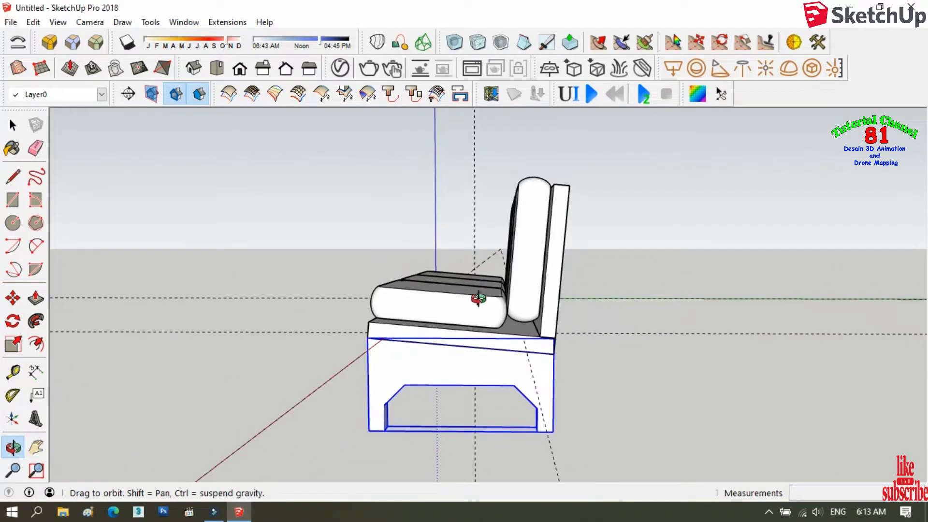
{"action": "left_click_drag", "start_coordinate": [292, 280], "coordinate": [238, 310]}
{"action": "left_click", "coordinate": [12, 371]}
{"action": "scroll", "coordinate": [405, 329], "scroll_direction": "up", "scroll_amount": 3}
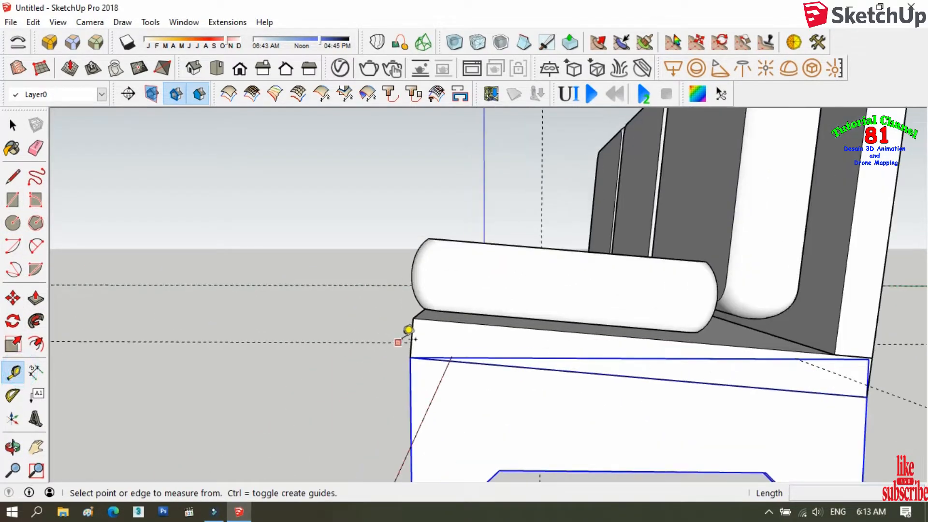
{"action": "scroll", "coordinate": [368, 346], "scroll_direction": "down", "scroll_amount": 3}
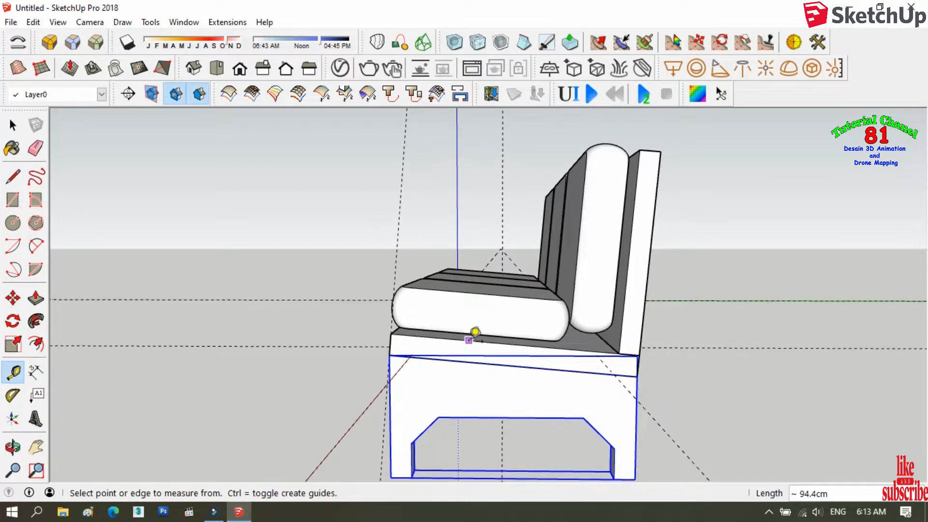
{"action": "left_click", "coordinate": [475, 330]}
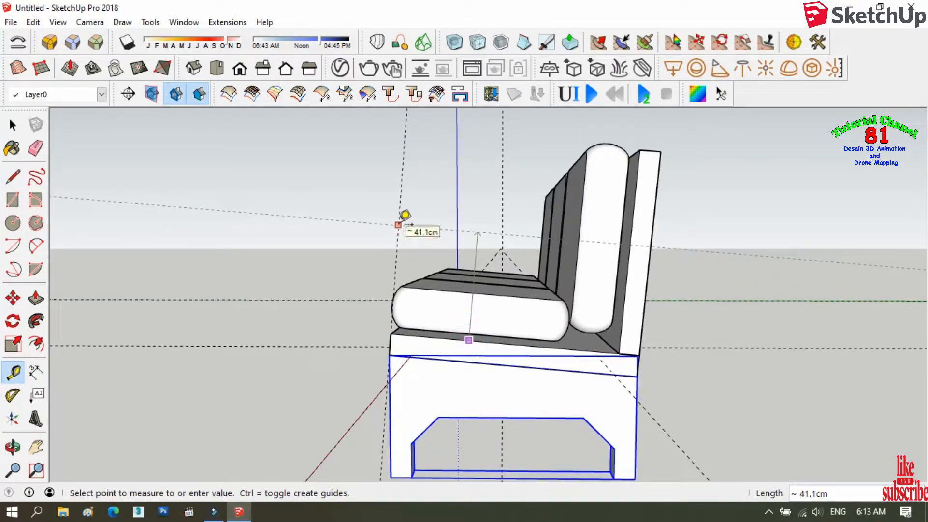
{"action": "left_click", "coordinate": [405, 215]}
Step: Draw a closed four-sided armrest face from the slab's upper side edge up to the guide, reaching back to the back panel
{"action": "left_click", "coordinate": [13, 176]}
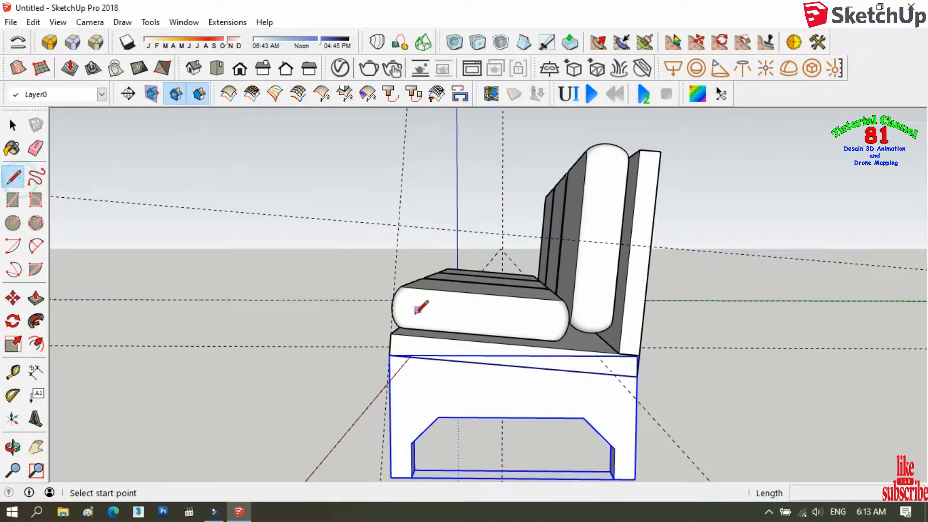
{"action": "left_click", "coordinate": [391, 334]}
{"action": "left_click", "coordinate": [397, 224]}
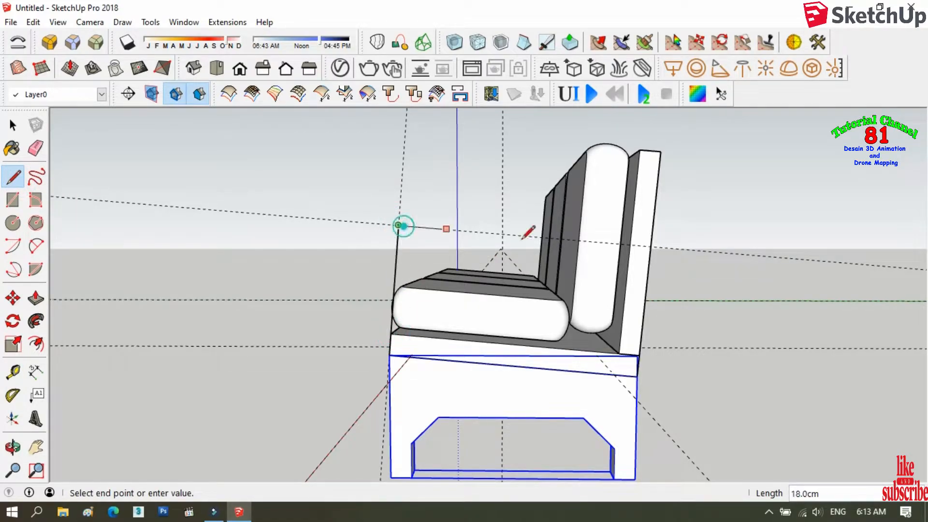
{"action": "left_click", "coordinate": [629, 244]}
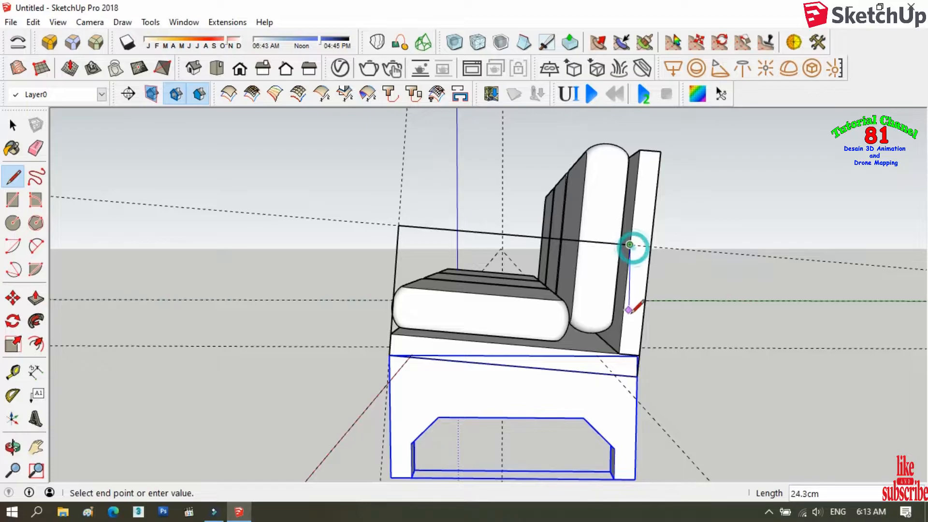
{"action": "left_click", "coordinate": [618, 353]}
{"action": "left_click", "coordinate": [390, 333]}
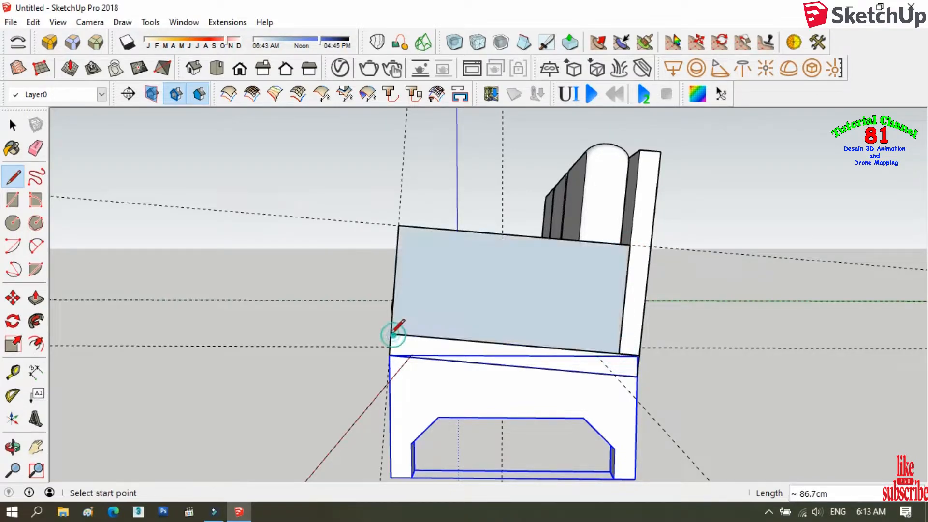
{"action": "left_click", "coordinate": [37, 344]}
{"action": "left_click", "coordinate": [393, 296]}
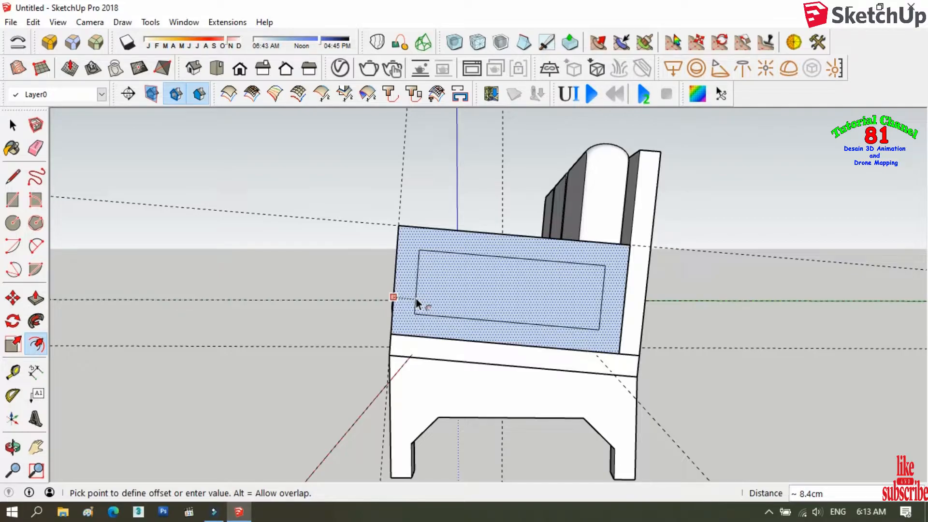
{"action": "left_click", "coordinate": [417, 303]}
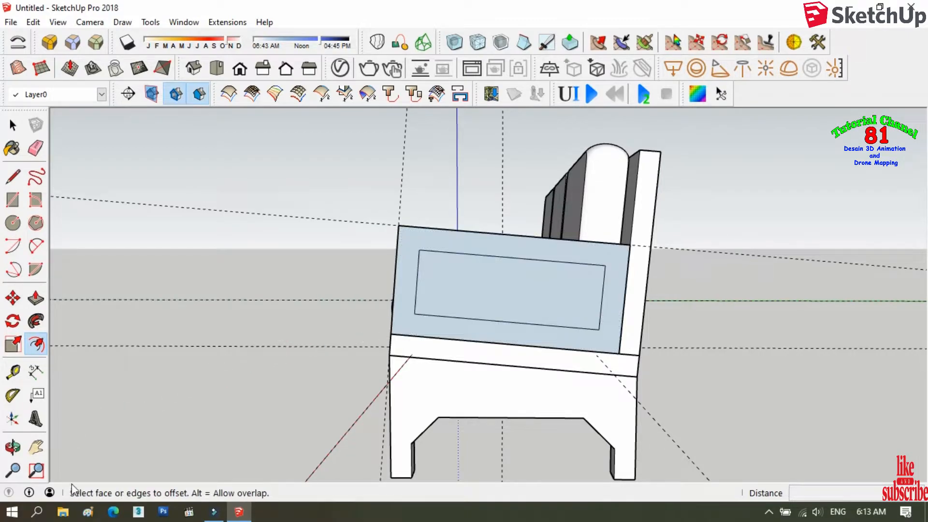
{"action": "left_click", "coordinate": [12, 447]}
{"action": "left_click_drag", "start_coordinate": [348, 286], "coordinate": [376, 312]}
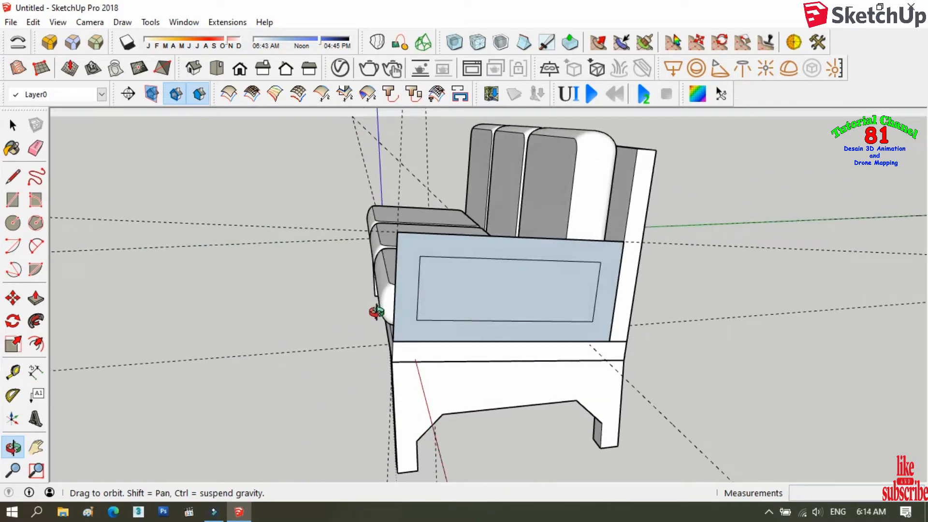
{"action": "key", "text": "ctrl+z"}
Step: Offset the armrest face's outline inward by about 6.9 cm
{"action": "left_click", "coordinate": [36, 343]}
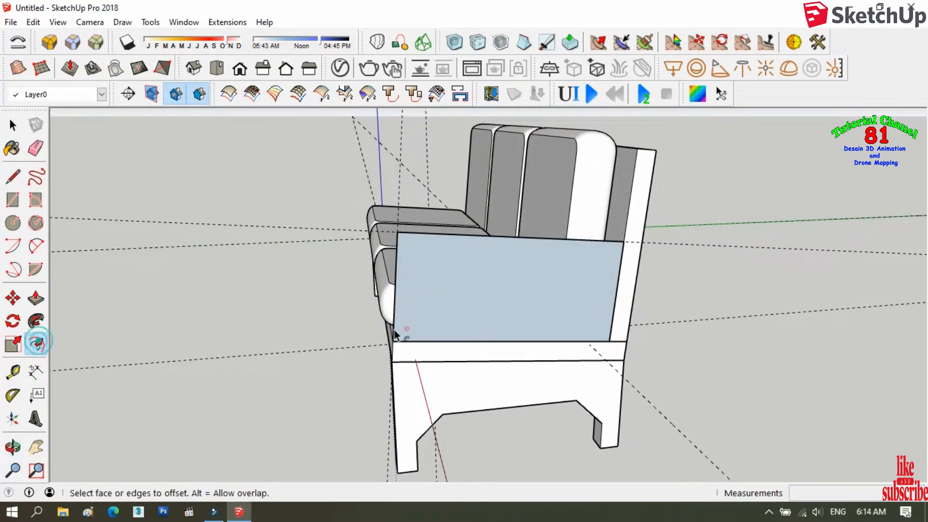
{"action": "left_click", "coordinate": [404, 317]}
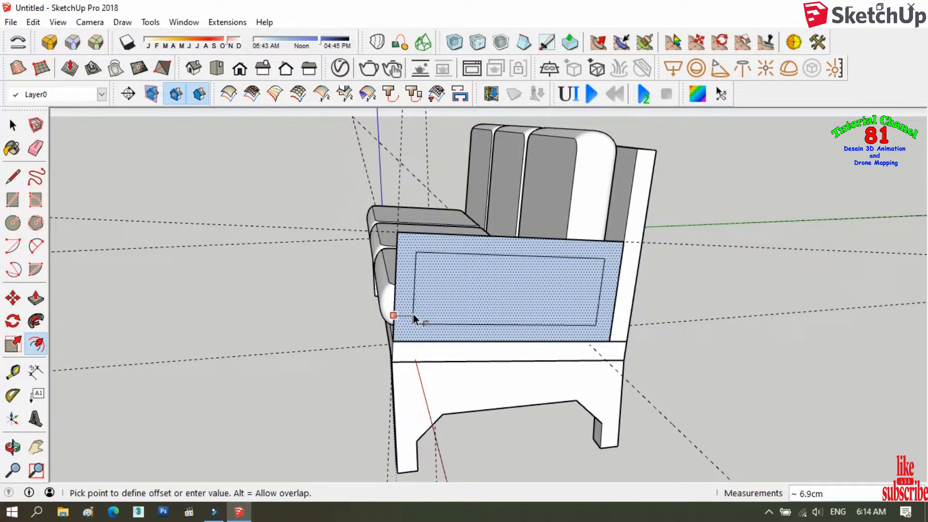
{"action": "left_click", "coordinate": [413, 315]}
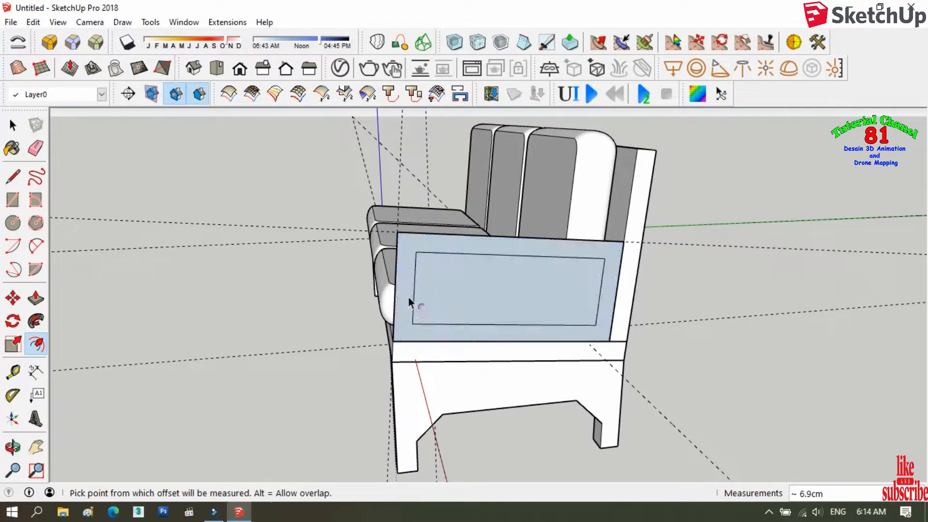
Step: Round all four outer corners of the armrest face with tangent two-point arcs
{"action": "left_click", "coordinate": [14, 176]}
{"action": "left_click", "coordinate": [18, 175]}
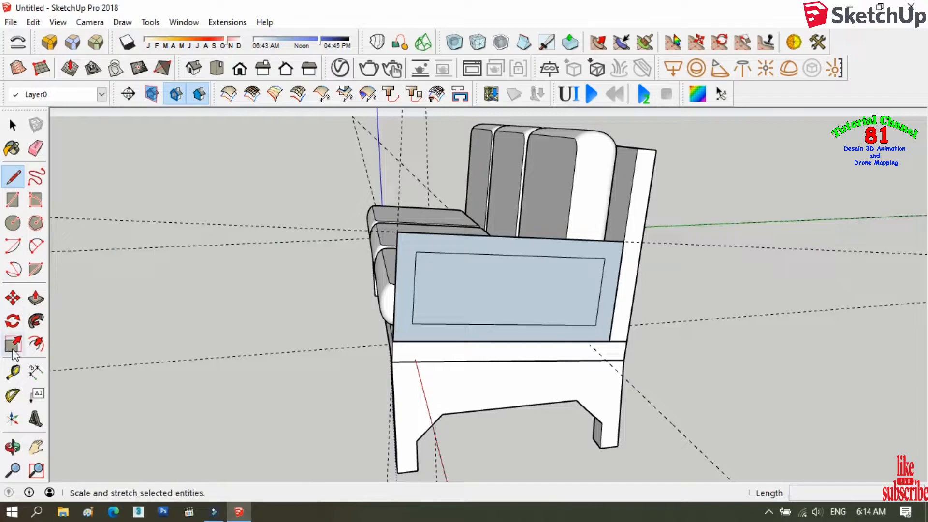
{"action": "left_click", "coordinate": [36, 246]}
{"action": "scroll", "coordinate": [397, 245], "scroll_direction": "up", "scroll_amount": 1}
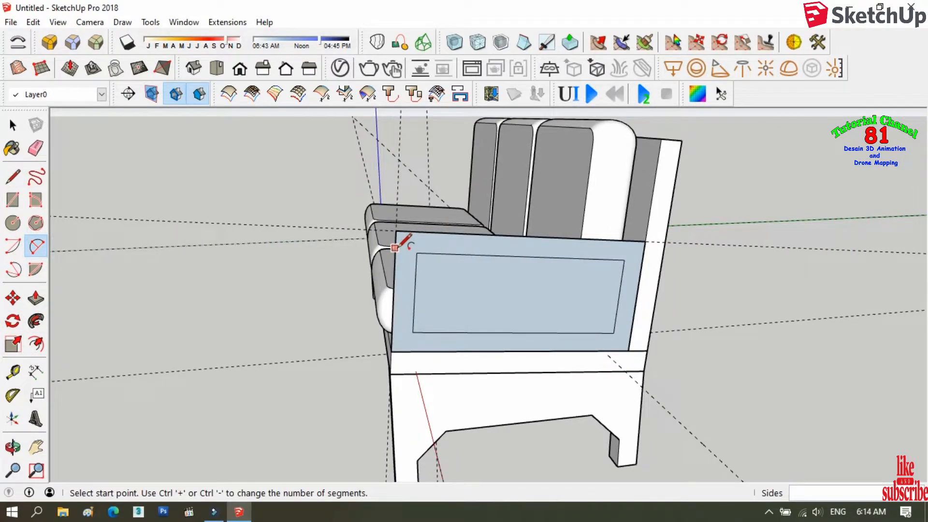
{"action": "left_click", "coordinate": [394, 250]}
{"action": "left_click", "coordinate": [415, 232]}
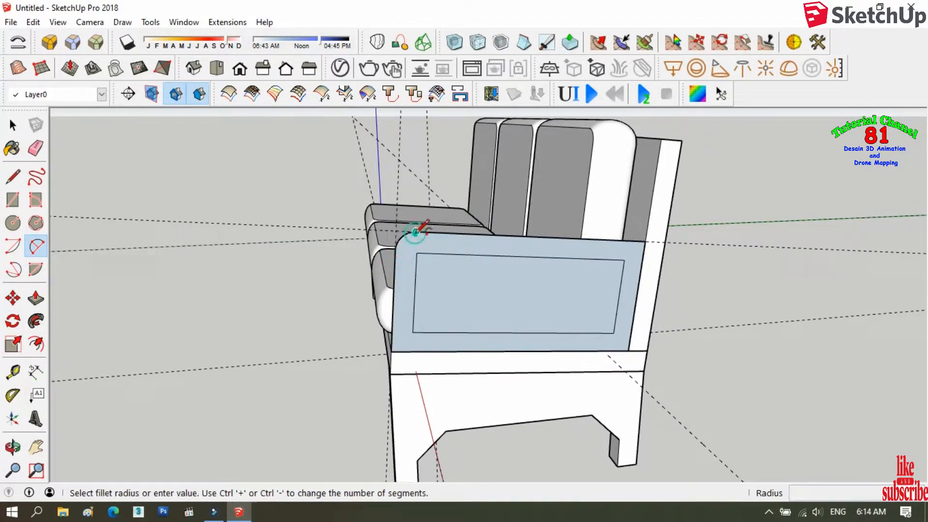
{"action": "left_click", "coordinate": [391, 336]}
{"action": "left_click", "coordinate": [411, 349]}
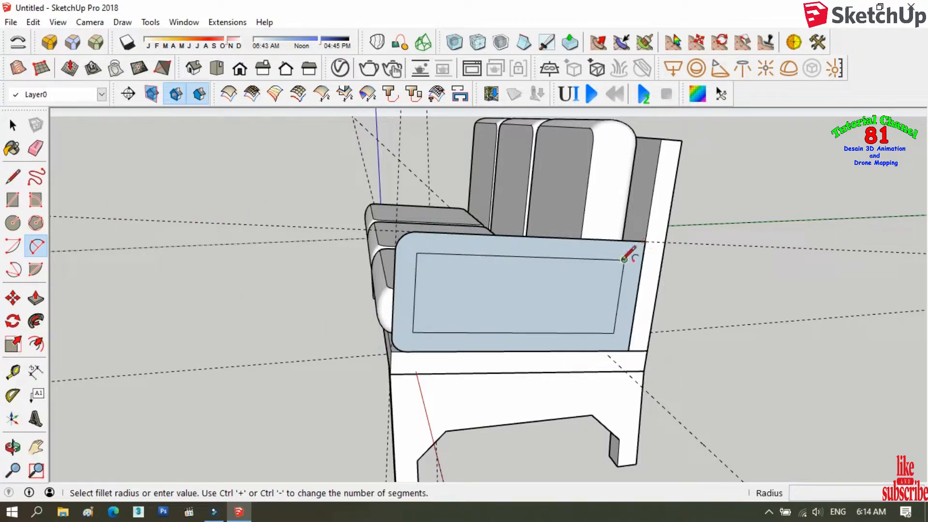
{"action": "left_click", "coordinate": [632, 240]}
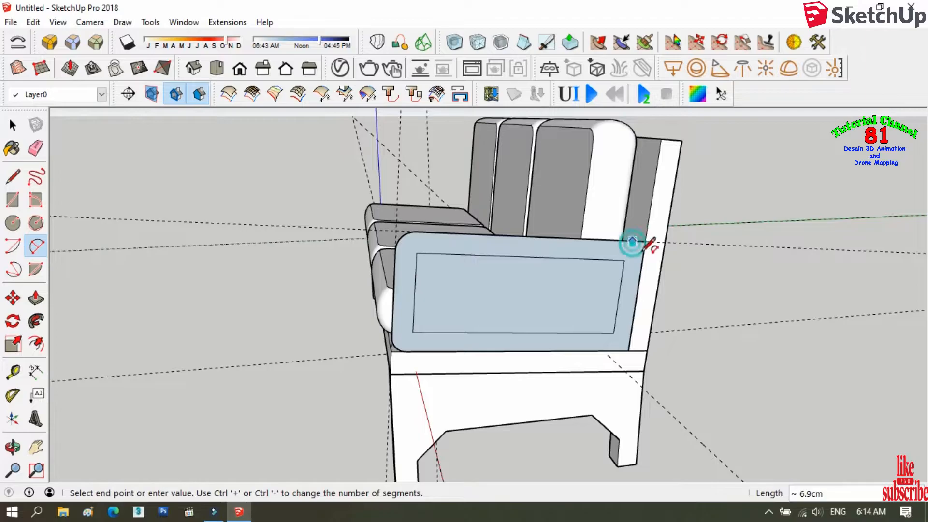
{"action": "left_click", "coordinate": [642, 257]}
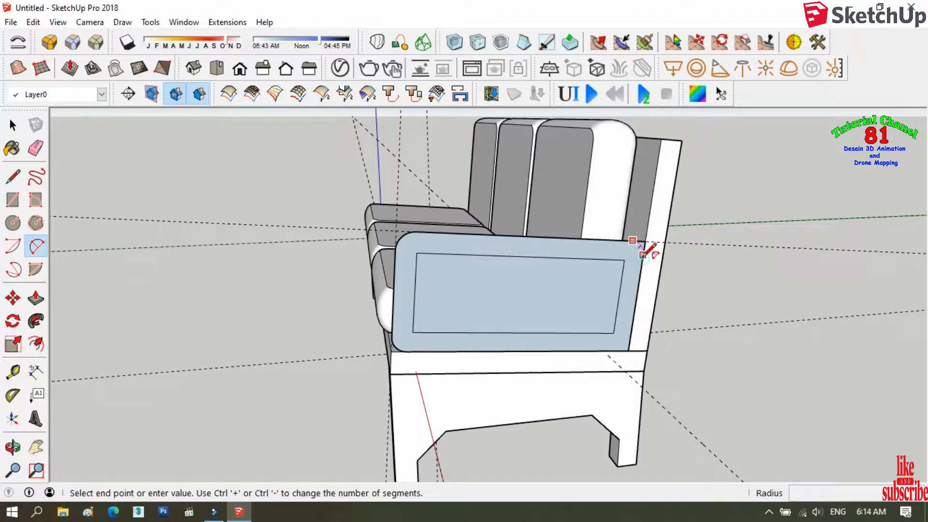
{"action": "left_click", "coordinate": [630, 338]}
{"action": "left_click", "coordinate": [622, 347]}
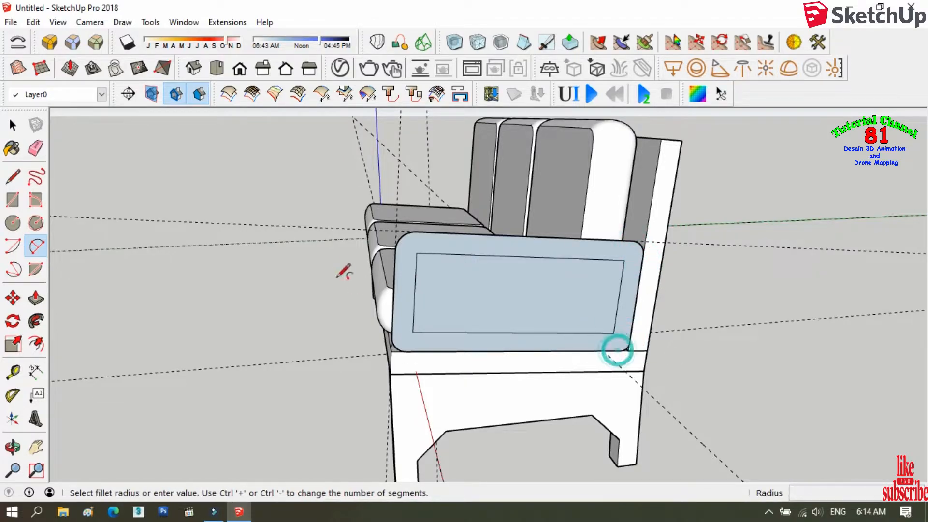
Step: Delete the armrest's inner face and push-pull the remaining frame inward to 8 cm thick
{"action": "left_click", "coordinate": [13, 126]}
{"action": "left_click", "coordinate": [442, 286]}
{"action": "key", "text": "Delete"}
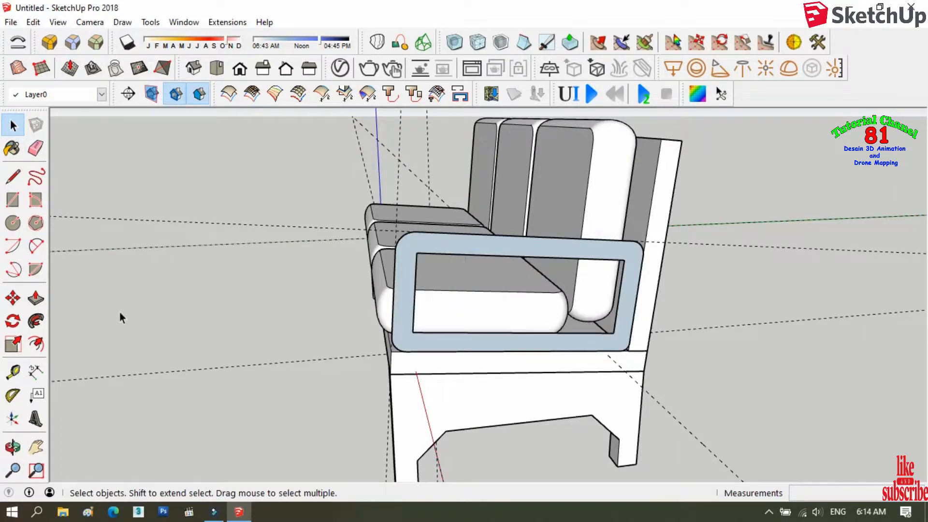
{"action": "left_click", "coordinate": [36, 298]}
{"action": "left_click", "coordinate": [401, 342]}
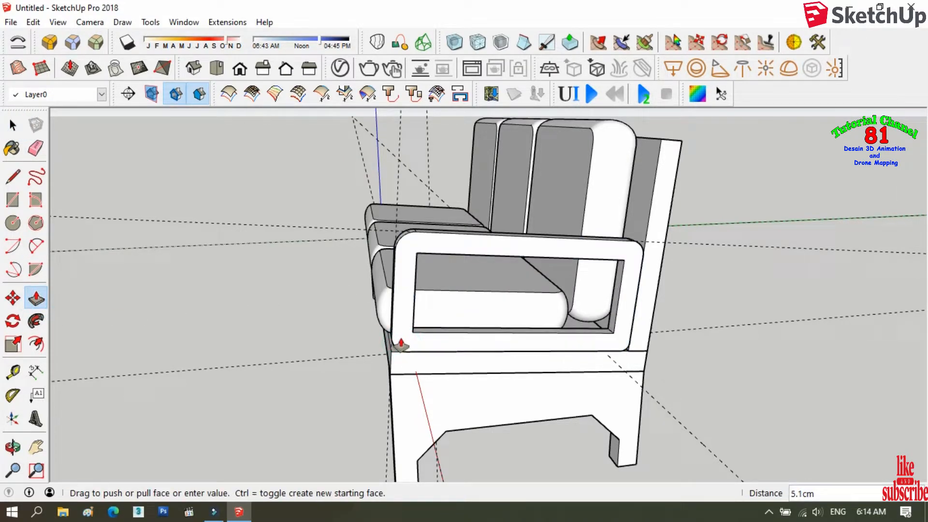
{"action": "left_click", "coordinate": [396, 344]}
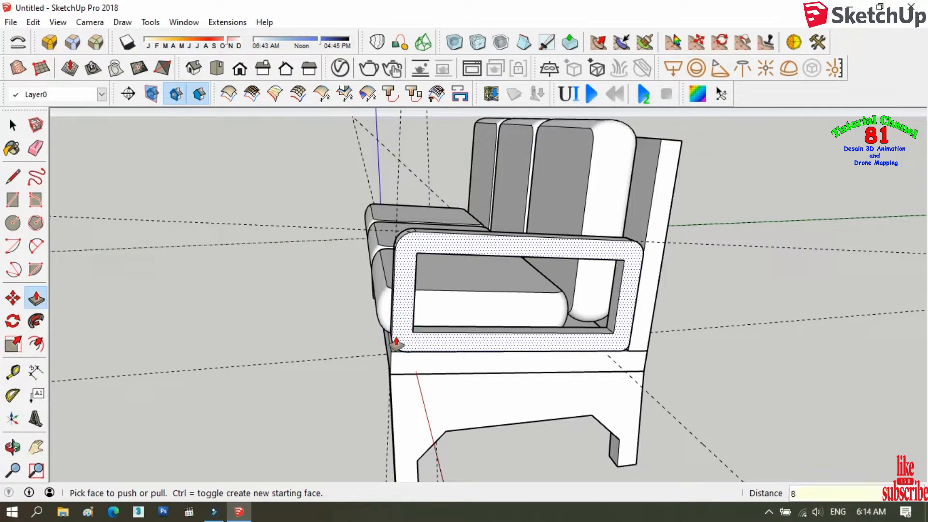
{"action": "type", "text": "8"}
{"action": "key", "text": "Return"}
Step: Select all of the new armrest frame's geometry and make it a group
{"action": "left_click", "coordinate": [12, 447]}
{"action": "left_click_drag", "start_coordinate": [208, 382], "coordinate": [549, 416]}
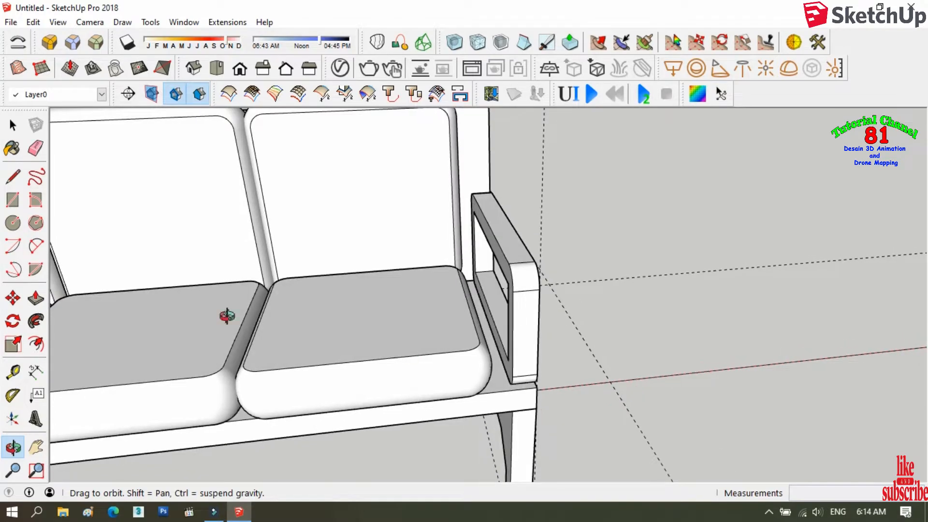
{"action": "left_click", "coordinate": [13, 125]}
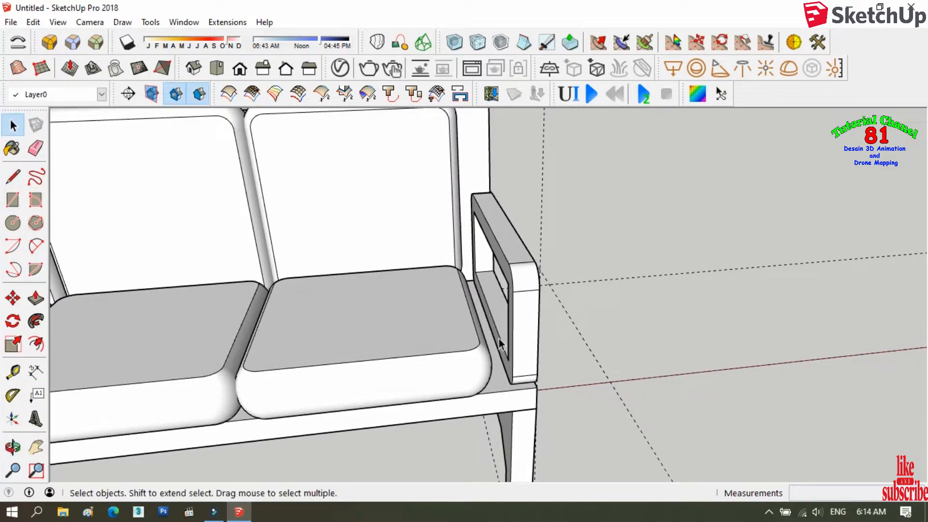
{"action": "triple_click", "coordinate": [500, 341]}
{"action": "right_click", "coordinate": [501, 341]}
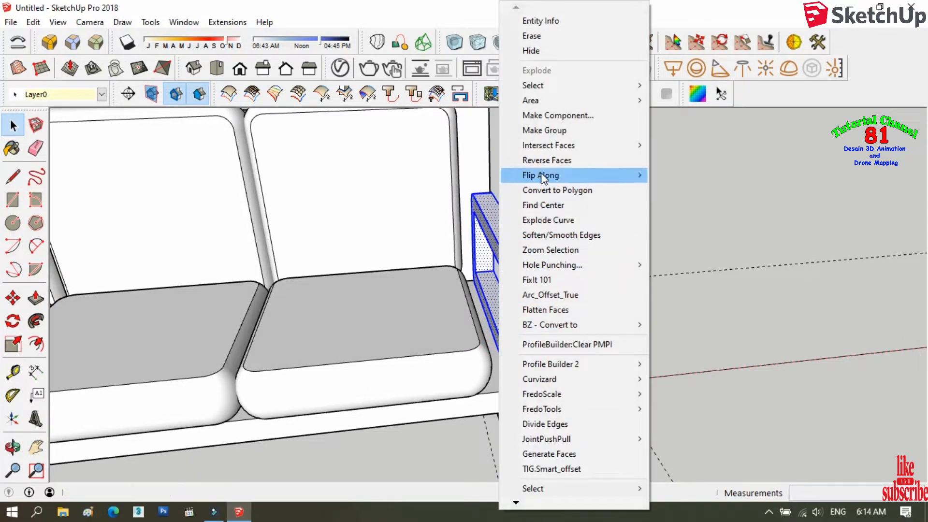
{"action": "left_click", "coordinate": [536, 135]}
{"action": "scroll", "coordinate": [661, 259], "scroll_direction": "down", "scroll_amount": 2}
{"action": "scroll", "coordinate": [562, 255], "scroll_direction": "up", "scroll_amount": 3}
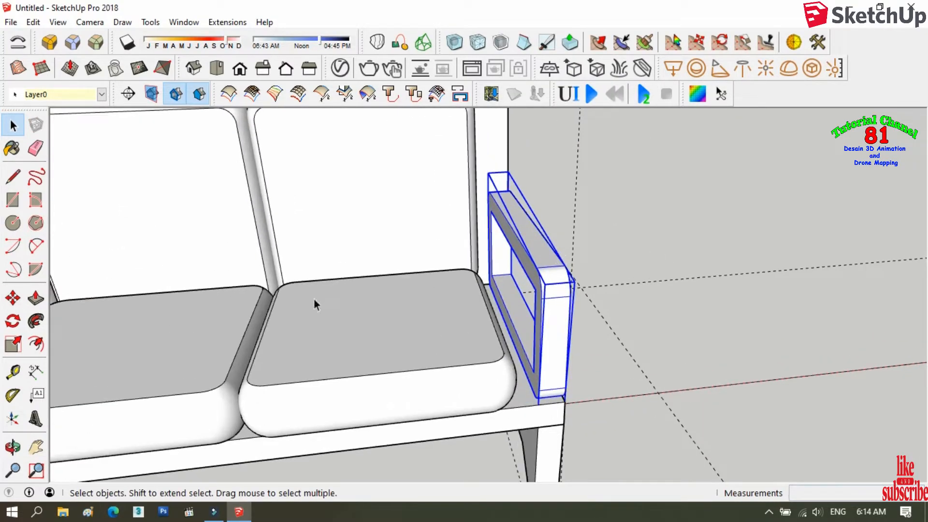
Step: Copy the armrest group to the opposite end of the sofa and move it flush with the slab's side edge
{"action": "key", "text": "m"}
{"action": "scroll", "coordinate": [545, 400], "scroll_direction": "up", "scroll_amount": 2}
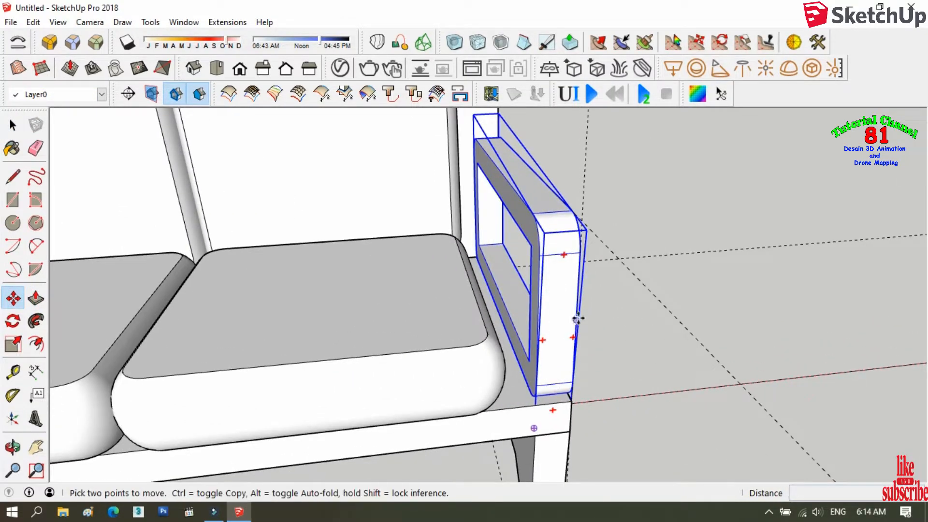
{"action": "left_click", "coordinate": [578, 299], "text": "ctrl"}
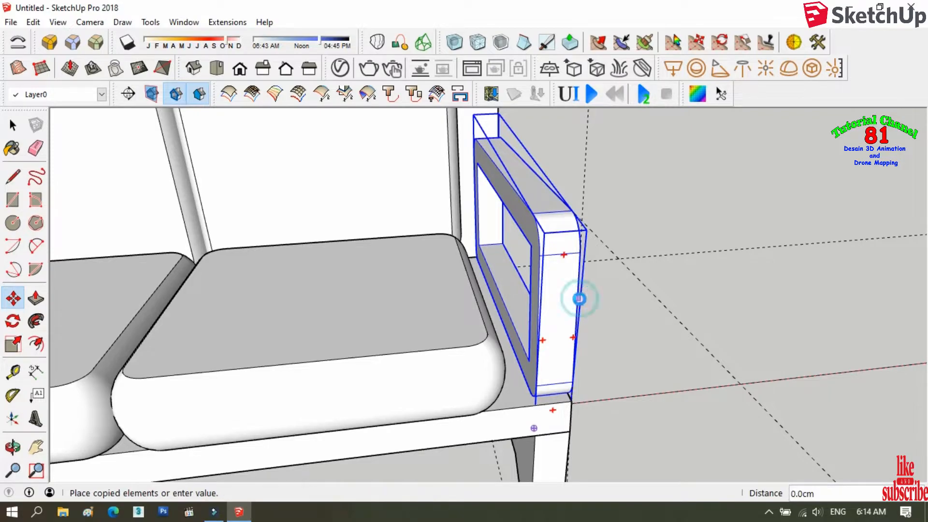
{"action": "scroll", "coordinate": [725, 296], "scroll_direction": "down", "scroll_amount": 4}
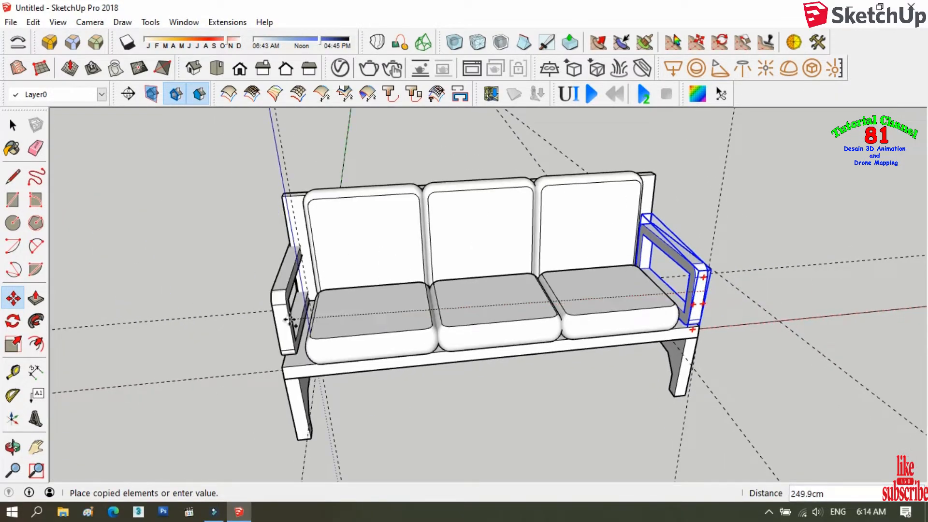
{"action": "left_click", "coordinate": [269, 336]}
{"action": "scroll", "coordinate": [271, 334], "scroll_direction": "up", "scroll_amount": 2}
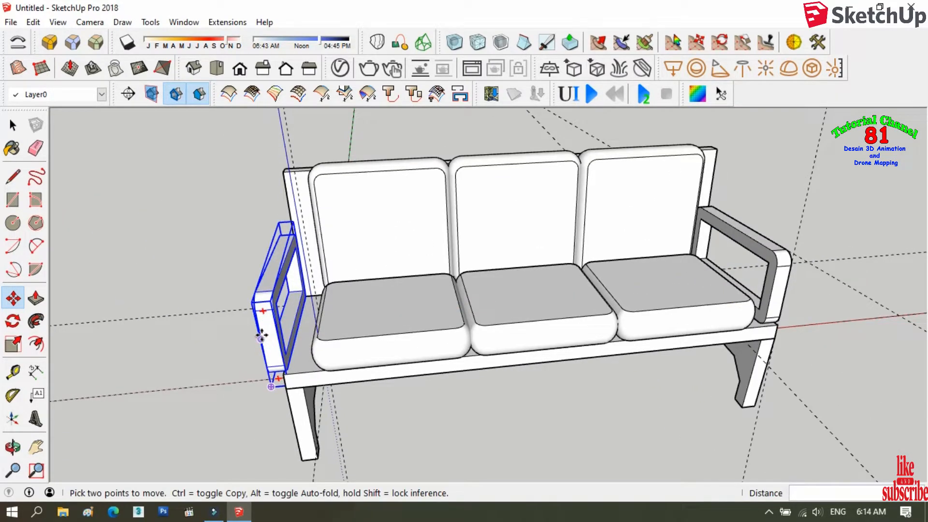
{"action": "left_click", "coordinate": [261, 335]}
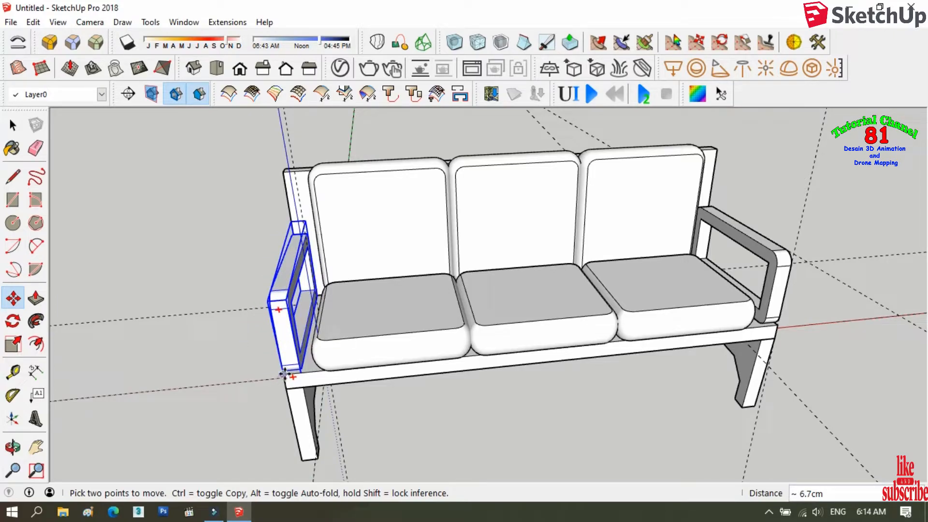
Step: Examine how the copied armrest sits against the slab and back panel from both sides, leaving nothing selected
{"action": "left_click", "coordinate": [13, 447]}
{"action": "left_click_drag", "start_coordinate": [100, 404], "coordinate": [425, 291]}
{"action": "scroll", "coordinate": [304, 293], "scroll_direction": "up", "scroll_amount": 3}
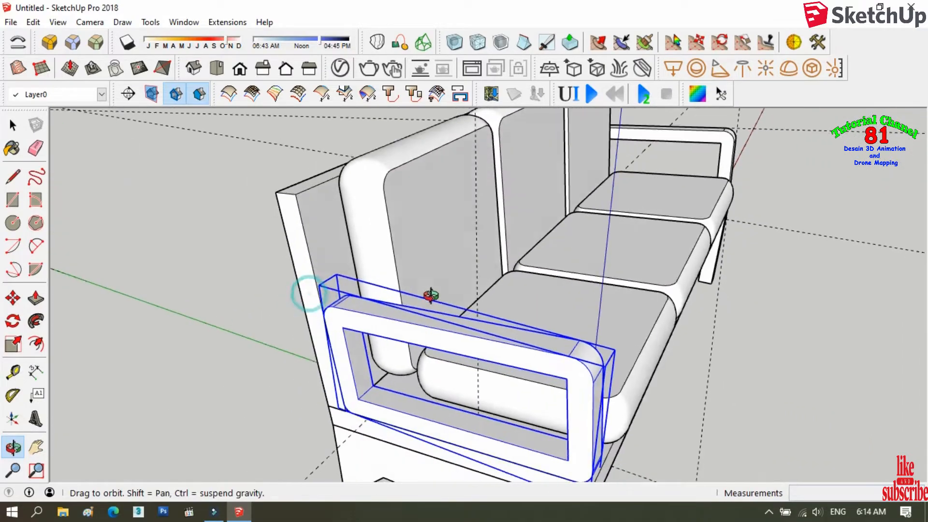
{"action": "left_click", "coordinate": [13, 125]}
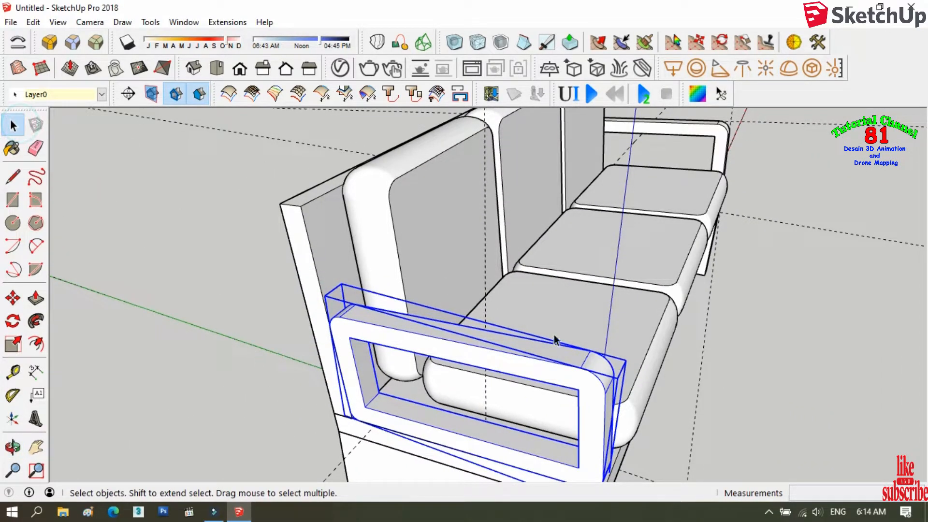
{"action": "left_click_drag", "start_coordinate": [373, 373], "coordinate": [371, 371]}
{"action": "left_click", "coordinate": [12, 446]}
{"action": "left_click_drag", "start_coordinate": [579, 339], "coordinate": [352, 423]}
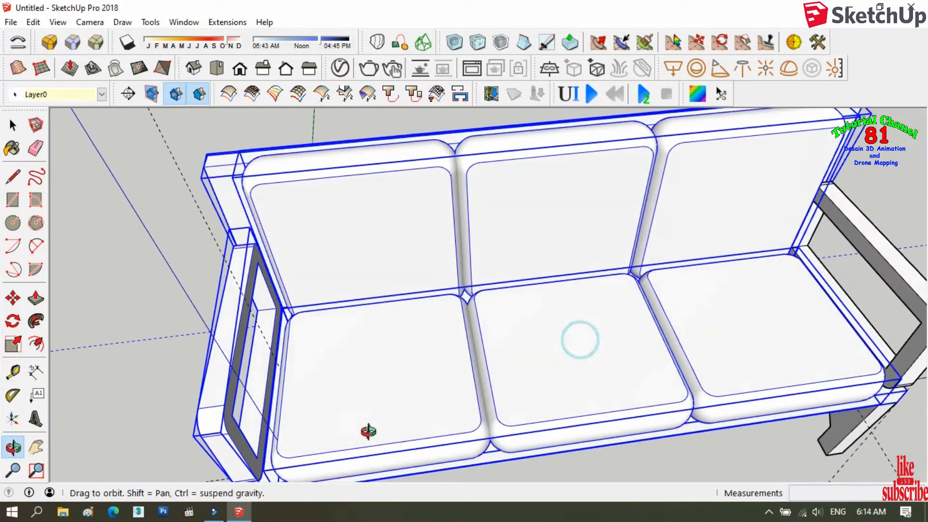
{"action": "left_click", "coordinate": [12, 124]}
{"action": "left_click", "coordinate": [128, 139]}
{"action": "scroll", "coordinate": [393, 234], "scroll_direction": "down", "scroll_amount": 3}
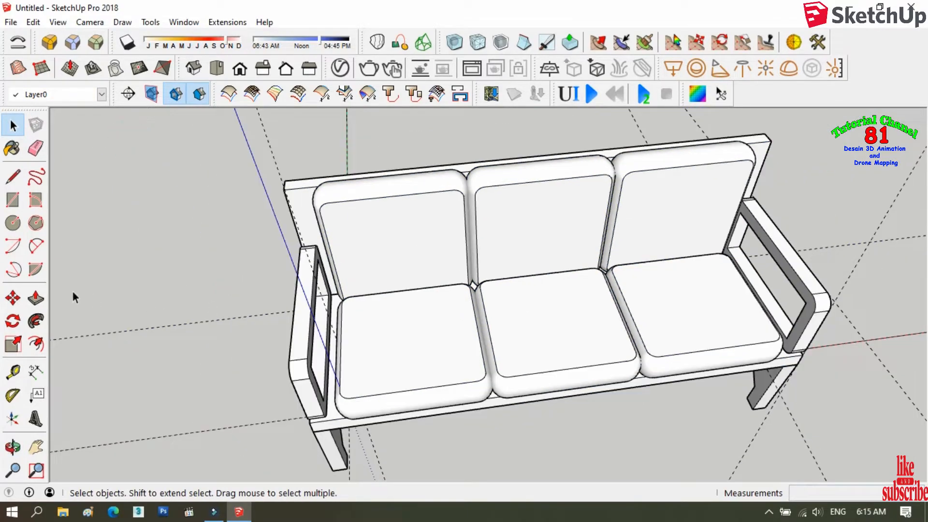
{"action": "left_click", "coordinate": [13, 200]}
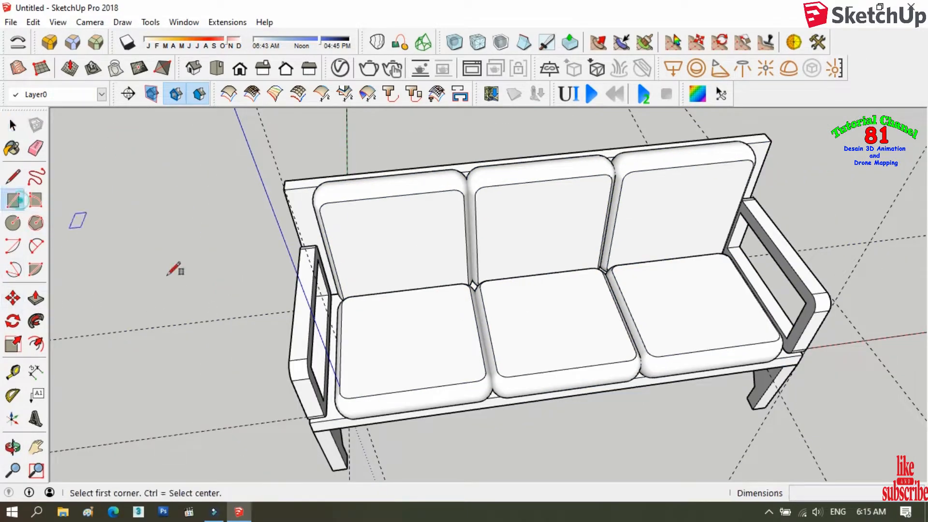
{"action": "left_click", "coordinate": [289, 362]}
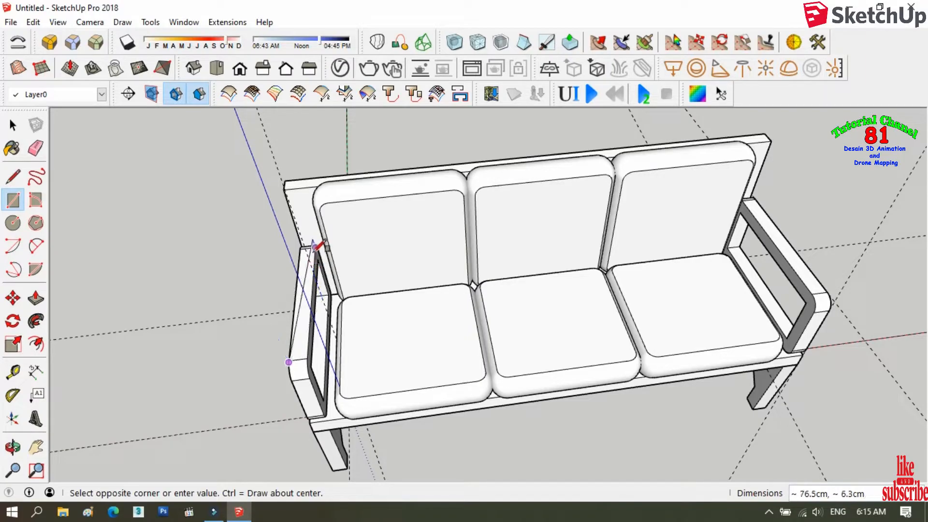
{"action": "scroll", "coordinate": [316, 247], "scroll_direction": "up", "scroll_amount": 3}
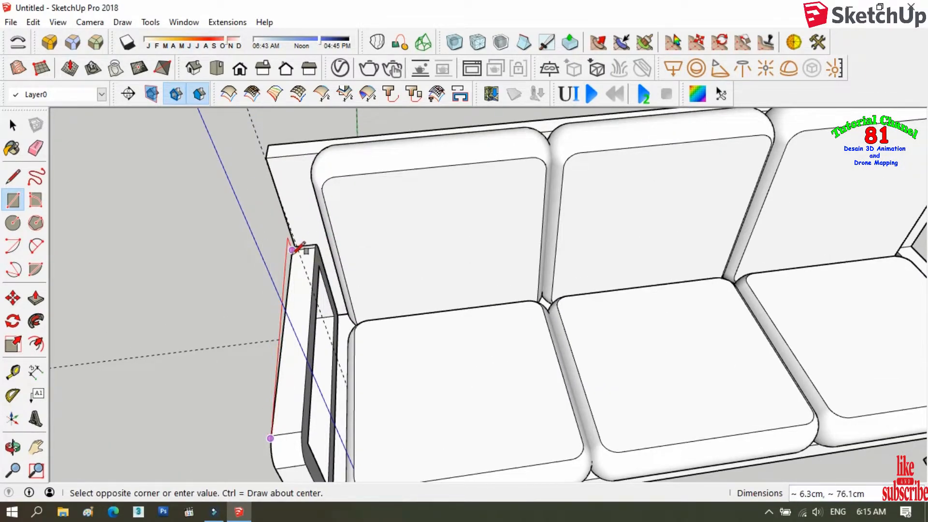
{"action": "left_click", "coordinate": [12, 446]}
{"action": "left_click_drag", "start_coordinate": [280, 320], "coordinate": [415, 286]}
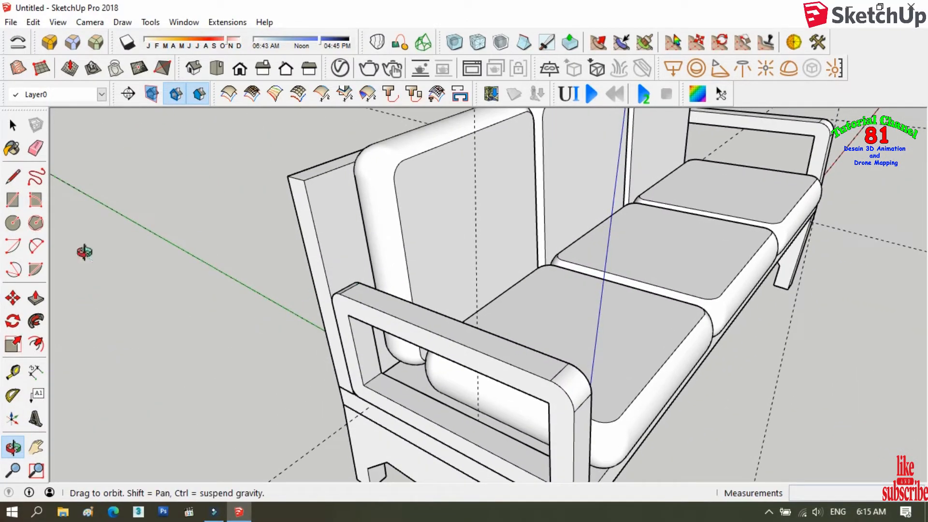
{"action": "left_click", "coordinate": [13, 198]}
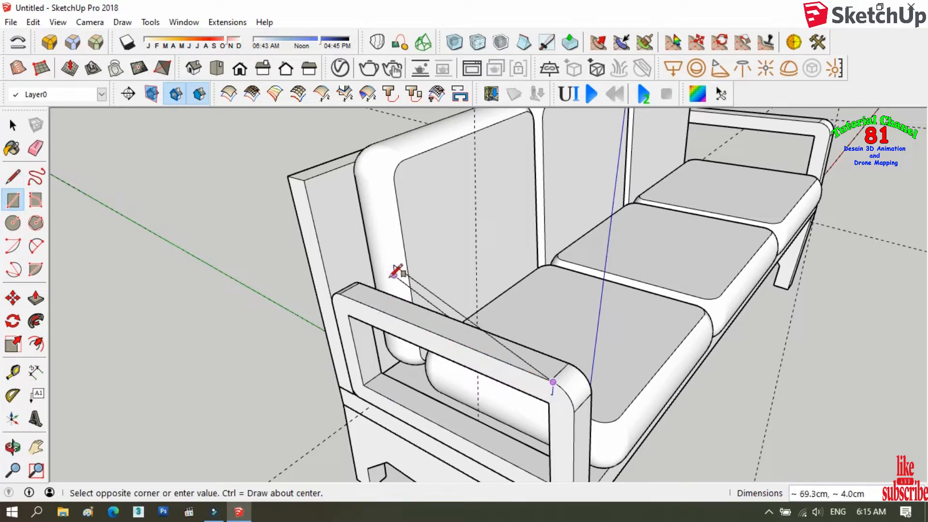
{"action": "left_click", "coordinate": [360, 274]}
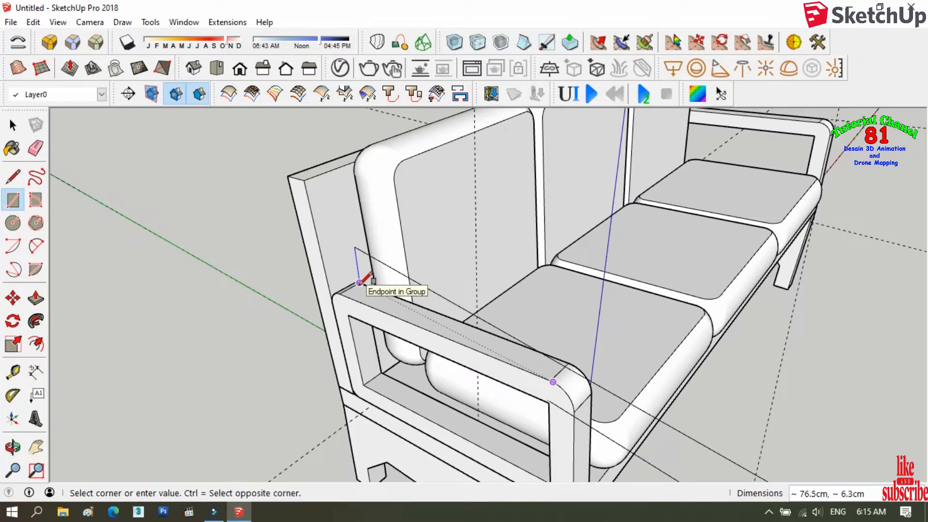
{"action": "left_click", "coordinate": [15, 199]}
Step: Outline the flat top of the copied armrest with lines between its corner endpoints to form a closed four-sided face
{"action": "left_click", "coordinate": [16, 179]}
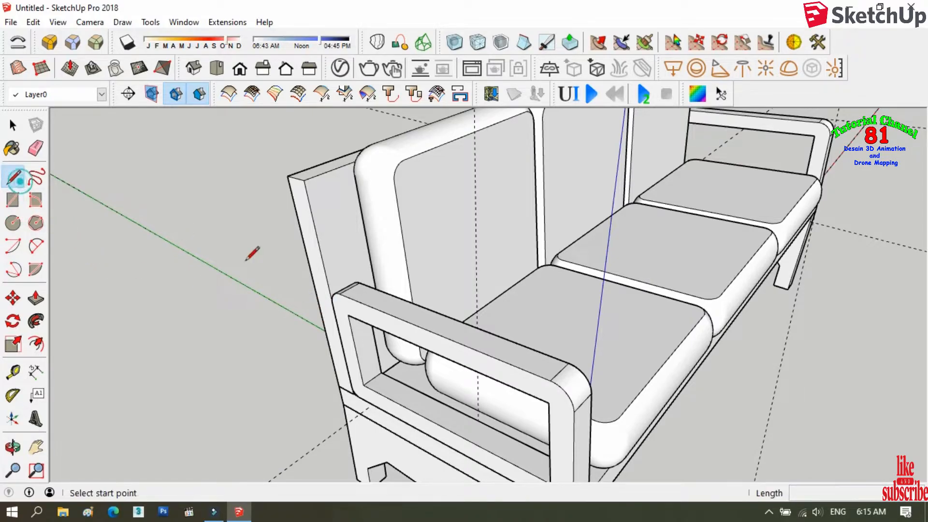
{"action": "left_click", "coordinate": [339, 293]}
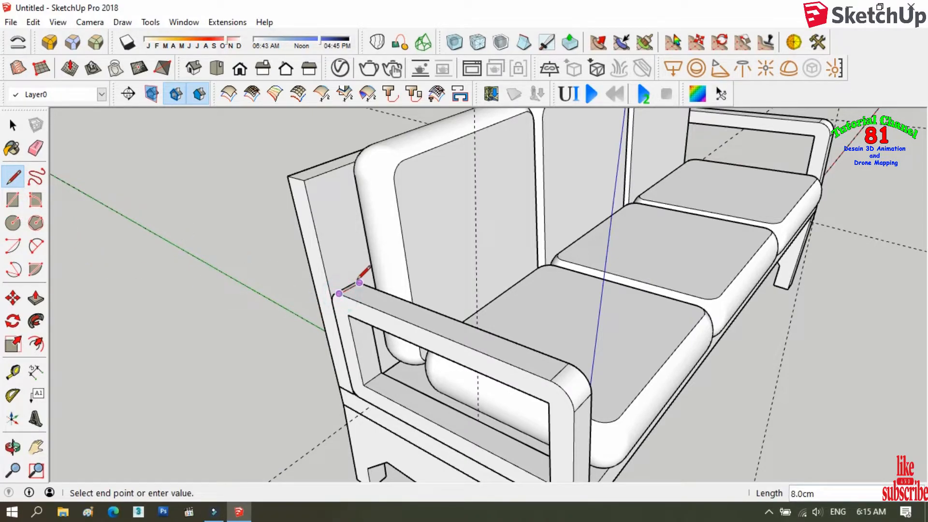
{"action": "scroll", "coordinate": [368, 274], "scroll_direction": "up", "scroll_amount": 4}
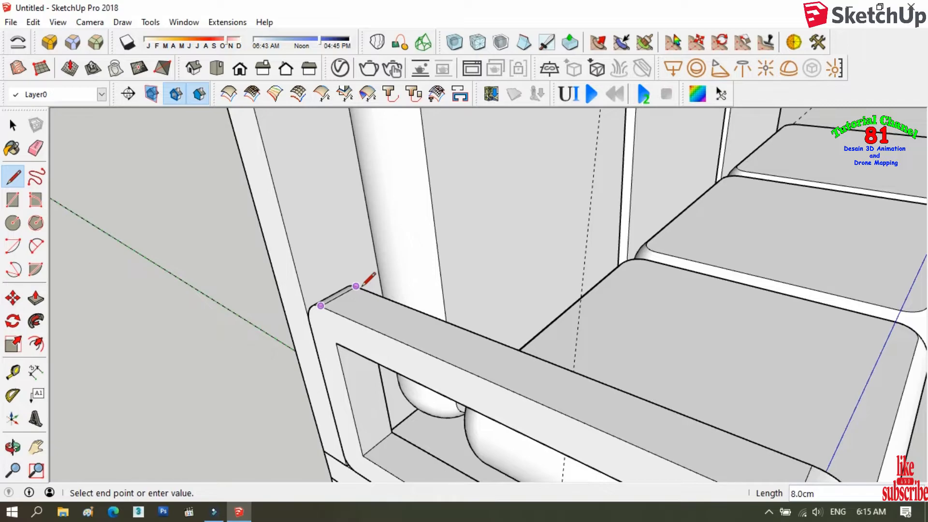
{"action": "scroll", "coordinate": [364, 283], "scroll_direction": "down", "scroll_amount": 5}
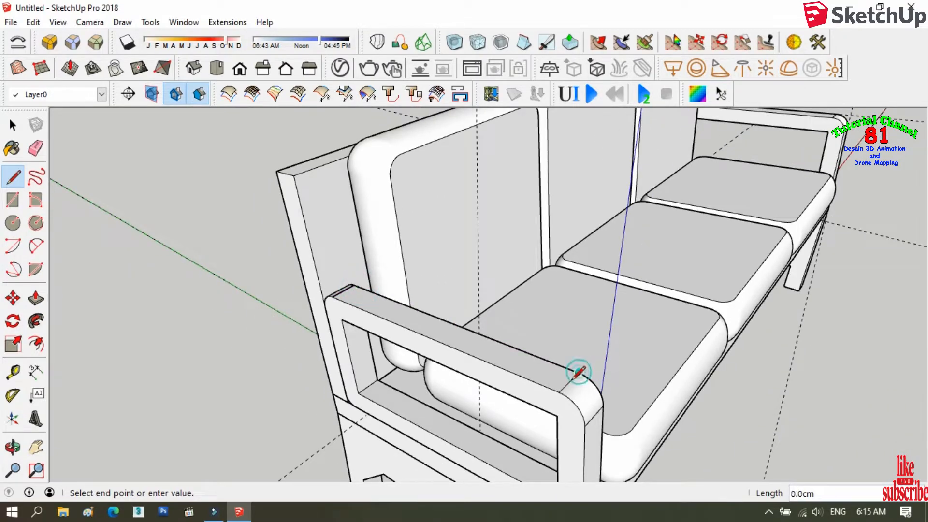
{"action": "left_click", "coordinate": [559, 392]}
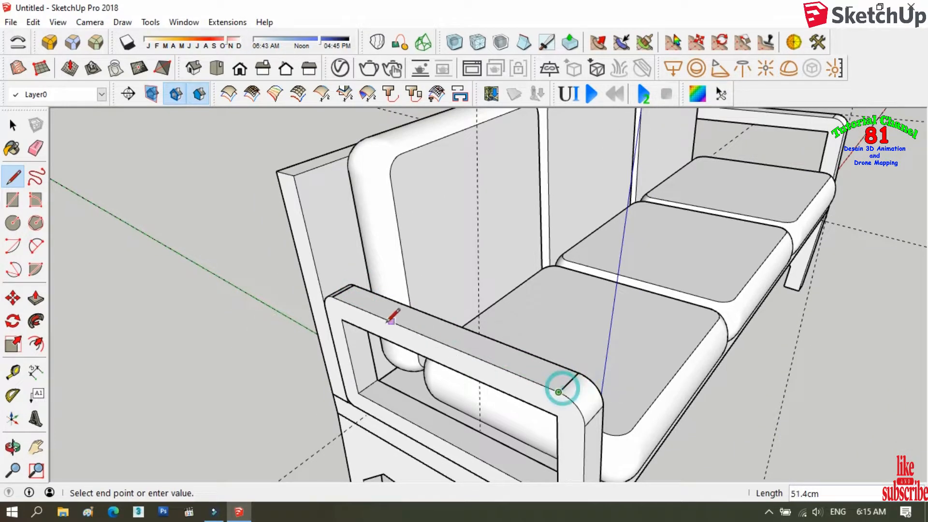
{"action": "left_click", "coordinate": [332, 297]}
Step: Scale the armrest's top face about its centre along the red axis by about 1.71
{"action": "left_click", "coordinate": [13, 447]}
{"action": "left_click_drag", "start_coordinate": [370, 397], "coordinate": [304, 409]}
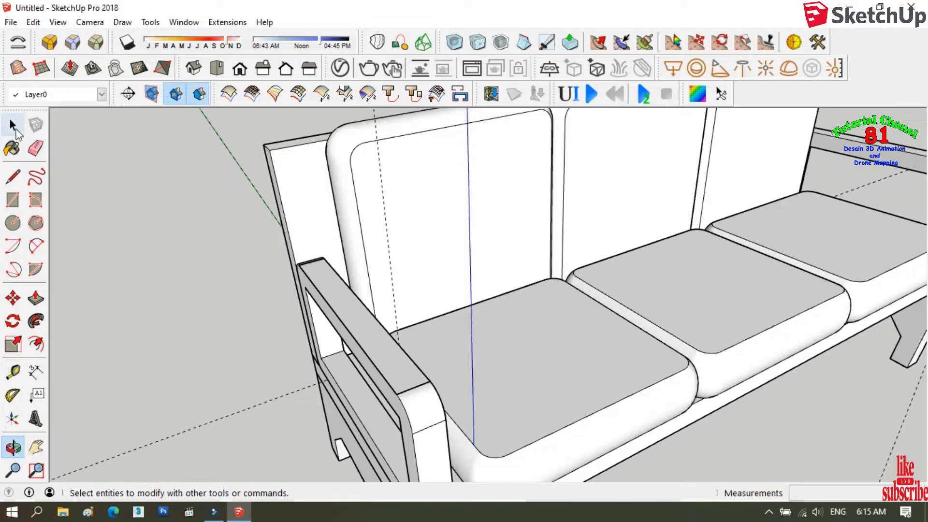
{"action": "left_click", "coordinate": [12, 125]}
{"action": "left_click", "coordinate": [335, 294]}
{"action": "double_click", "coordinate": [335, 294]}
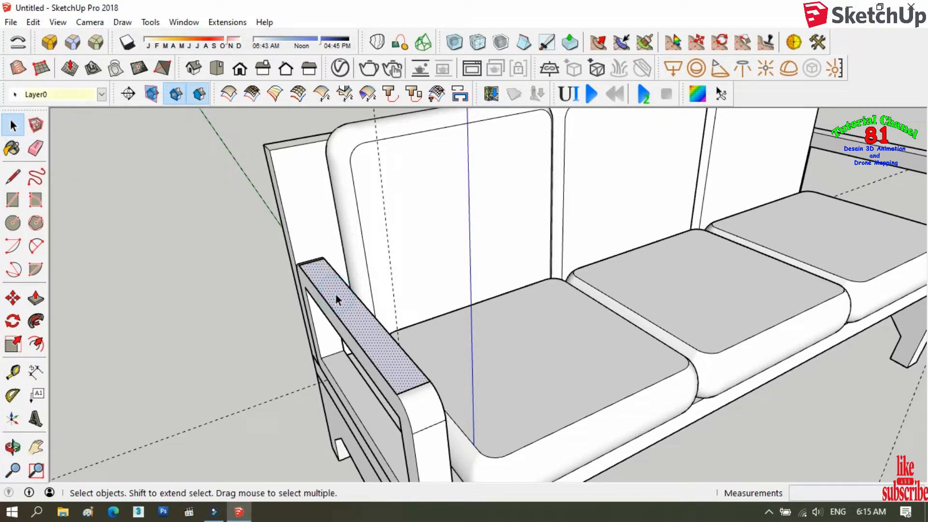
{"action": "left_click", "coordinate": [13, 345]}
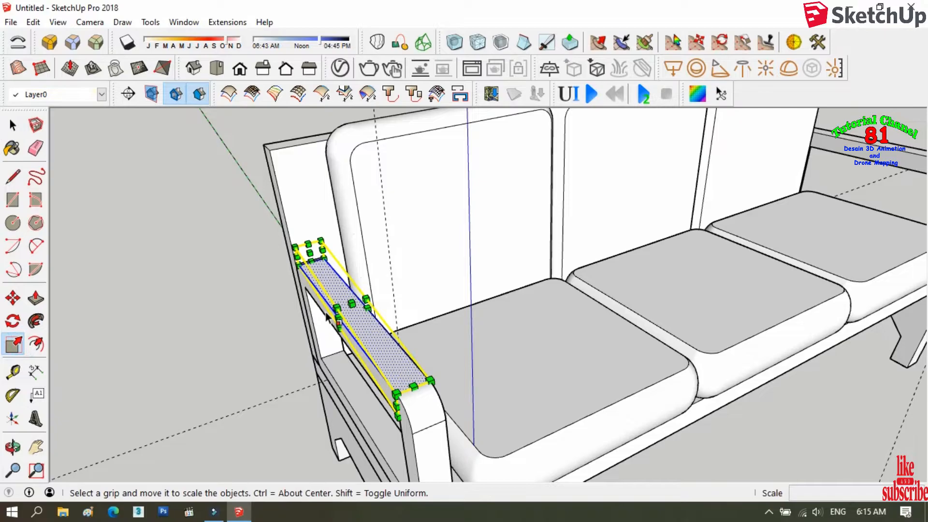
{"action": "left_click", "coordinate": [369, 308]}
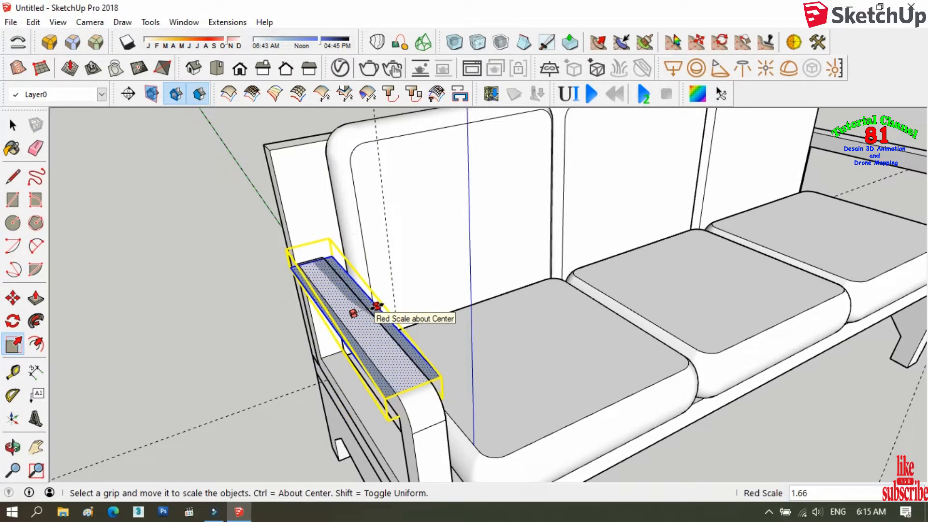
{"action": "left_click", "coordinate": [377, 306]}
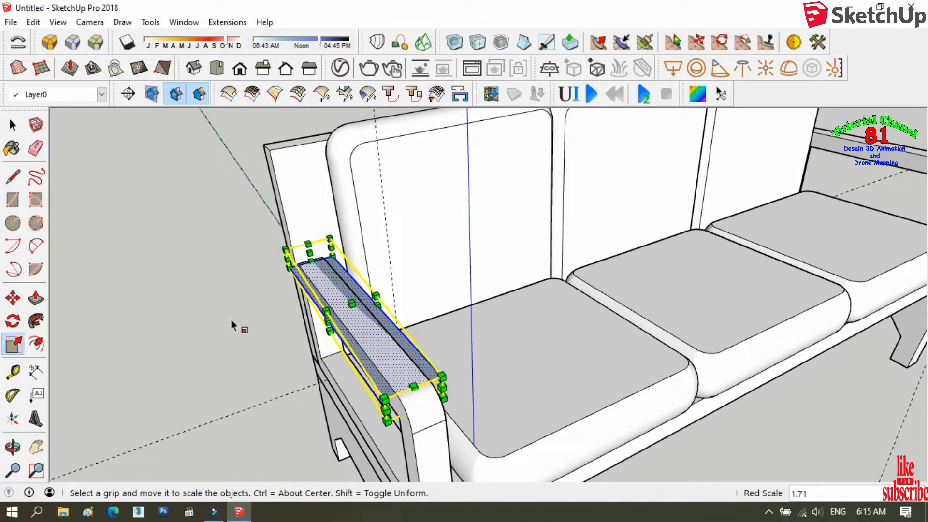
Step: Push-pull the widened armrest top face upward by about 6.4 cm to form a pad
{"action": "left_click", "coordinate": [12, 447]}
{"action": "left_click_drag", "start_coordinate": [184, 401], "coordinate": [142, 382]}
{"action": "left_click", "coordinate": [36, 298]}
{"action": "left_click", "coordinate": [361, 331]}
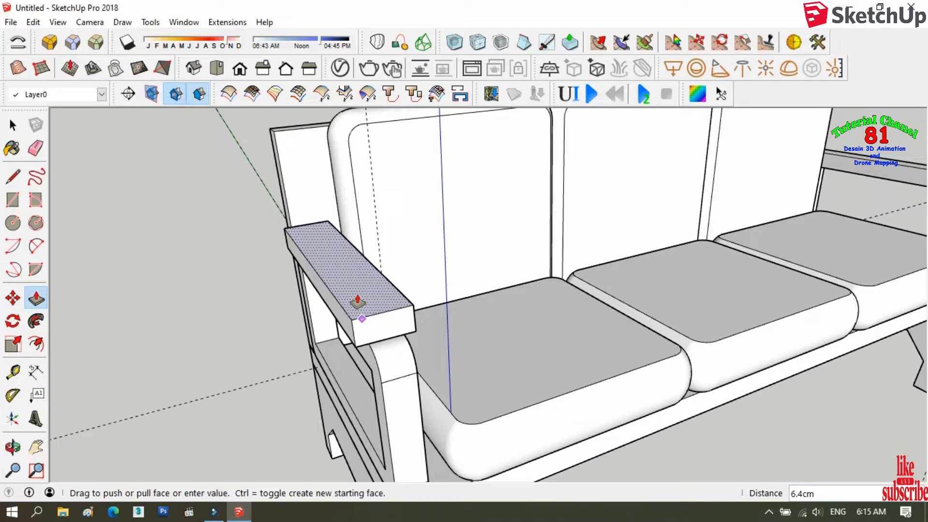
{"action": "left_click", "coordinate": [358, 302]}
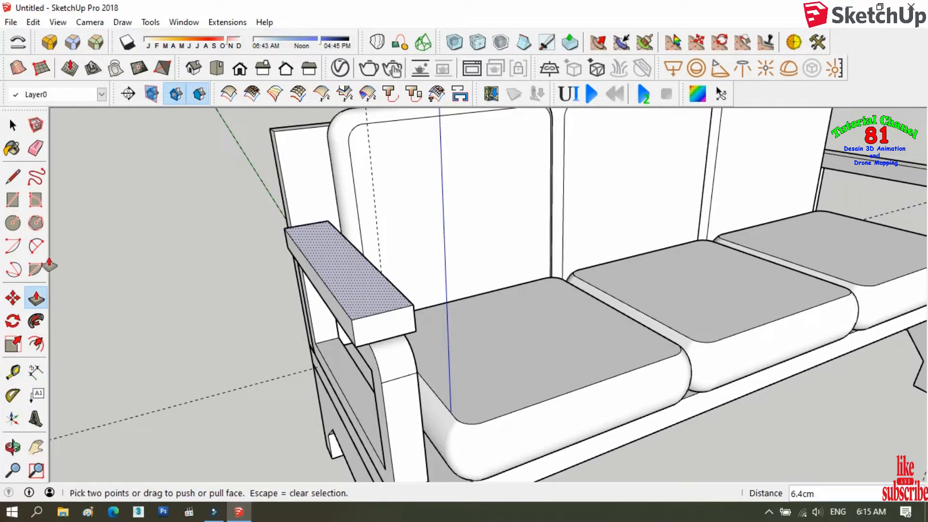
Step: Draw tangent arcs across the two upper corners of the armrest pad's front face
{"action": "left_click", "coordinate": [35, 246]}
{"action": "scroll", "coordinate": [378, 330], "scroll_direction": "up", "scroll_amount": 2}
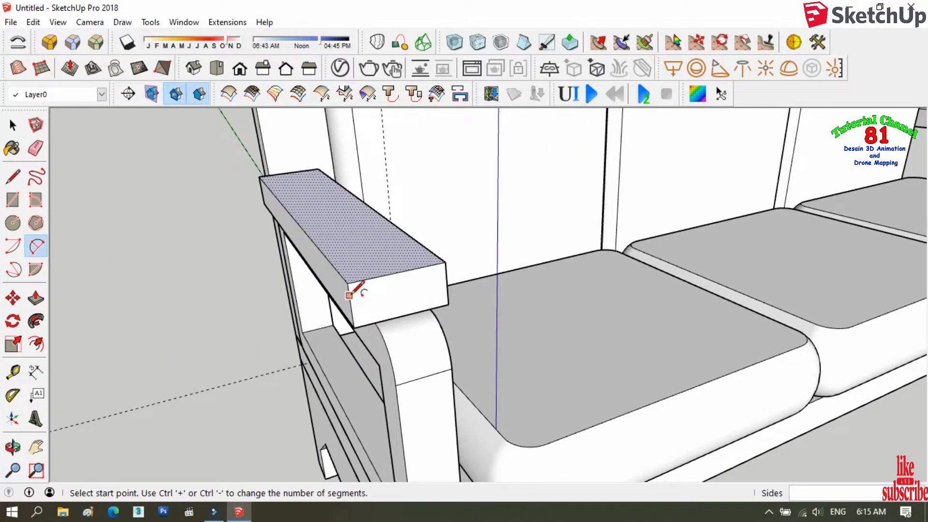
{"action": "scroll", "coordinate": [349, 295], "scroll_direction": "up", "scroll_amount": 1}
{"action": "scroll", "coordinate": [350, 310], "scroll_direction": "up", "scroll_amount": 1}
{"action": "left_click", "coordinate": [350, 296]}
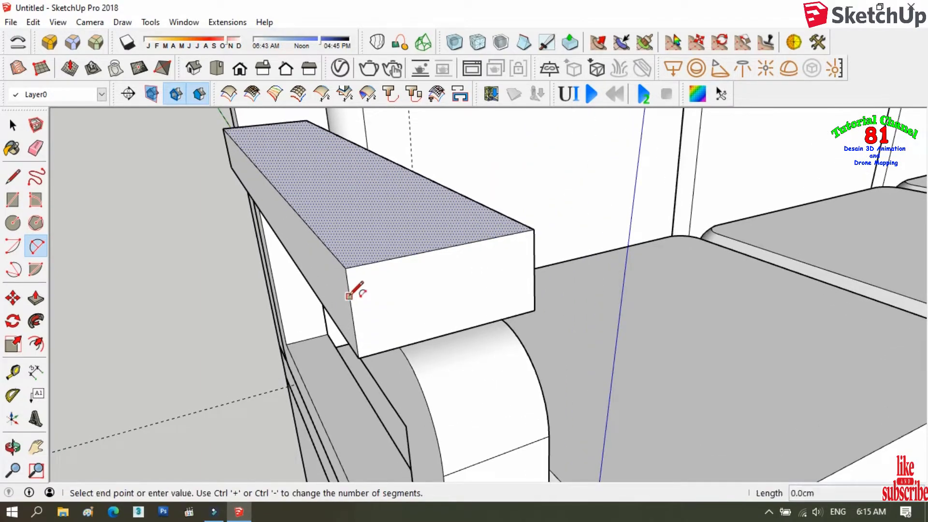
{"action": "left_click", "coordinate": [374, 261]}
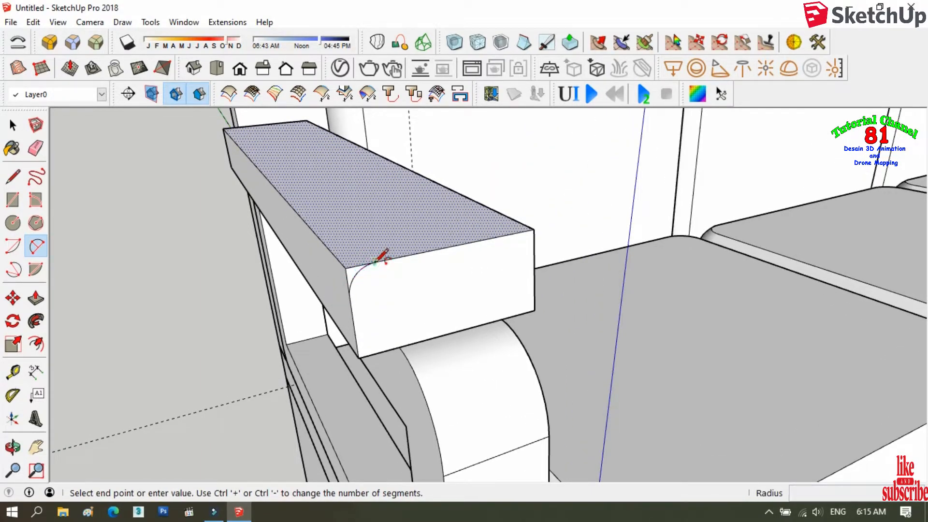
{"action": "left_click", "coordinate": [500, 236]}
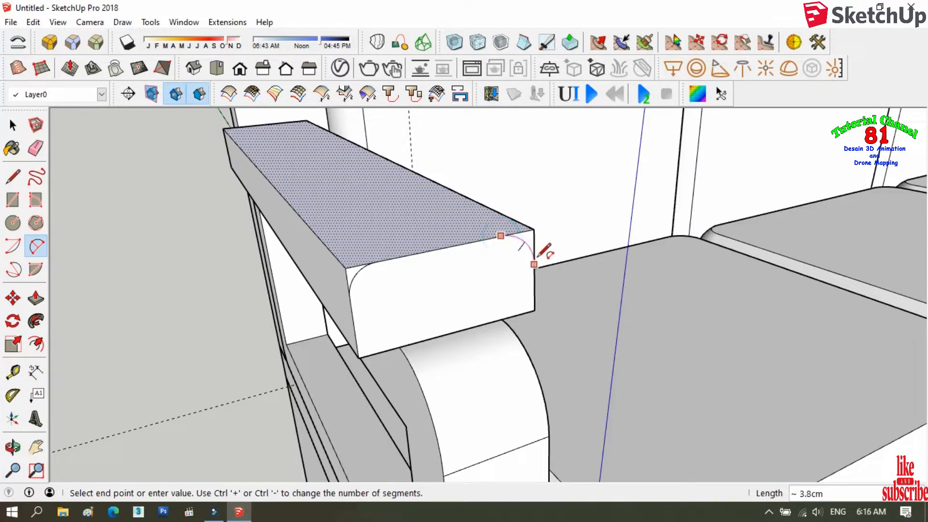
{"action": "left_click", "coordinate": [534, 254]}
Step: Draw tangent arcs across the two lower corners of the pad's front face, the outer one about 3.2 cm long
{"action": "scroll", "coordinate": [170, 256], "scroll_direction": "down", "scroll_amount": 3}
{"action": "scroll", "coordinate": [260, 310], "scroll_direction": "up", "scroll_amount": 2}
{"action": "left_click", "coordinate": [239, 303]}
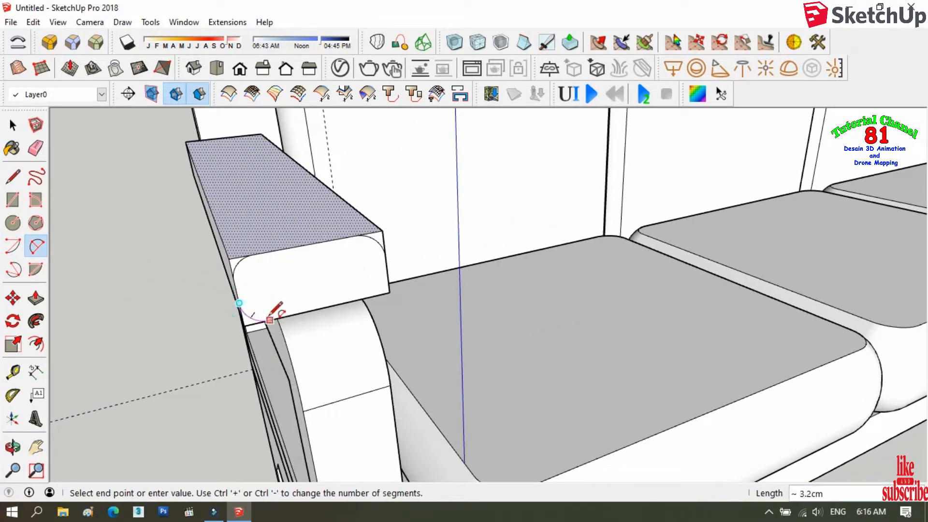
{"action": "left_click", "coordinate": [270, 320]}
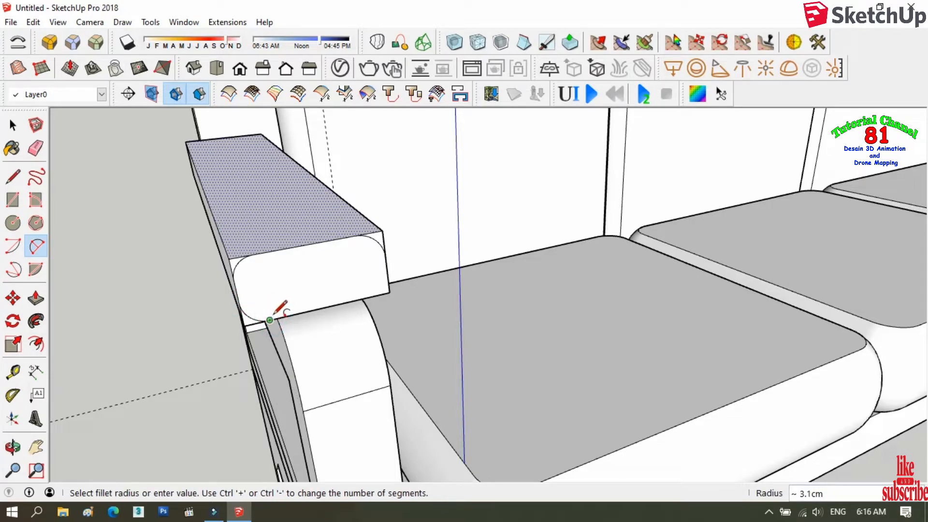
{"action": "left_click", "coordinate": [239, 303]}
{"action": "double_click", "coordinate": [266, 321]}
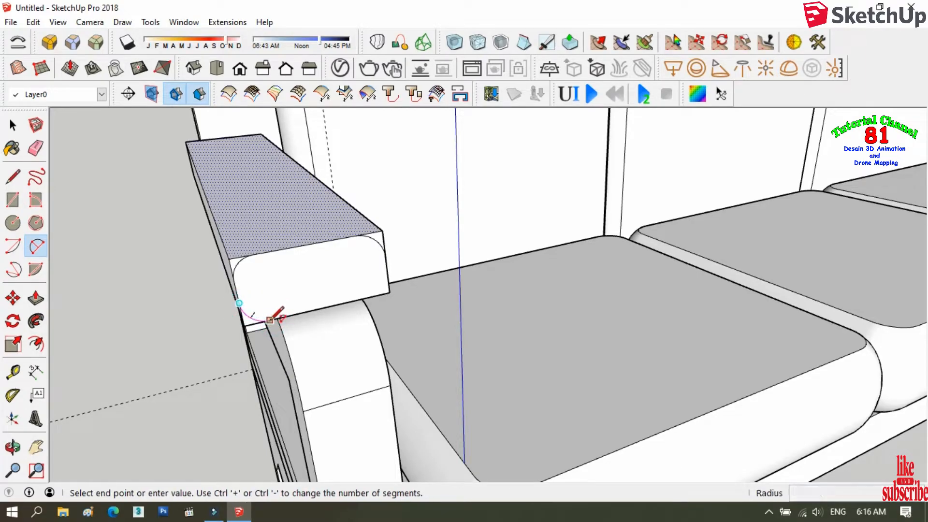
{"action": "left_click", "coordinate": [388, 275]}
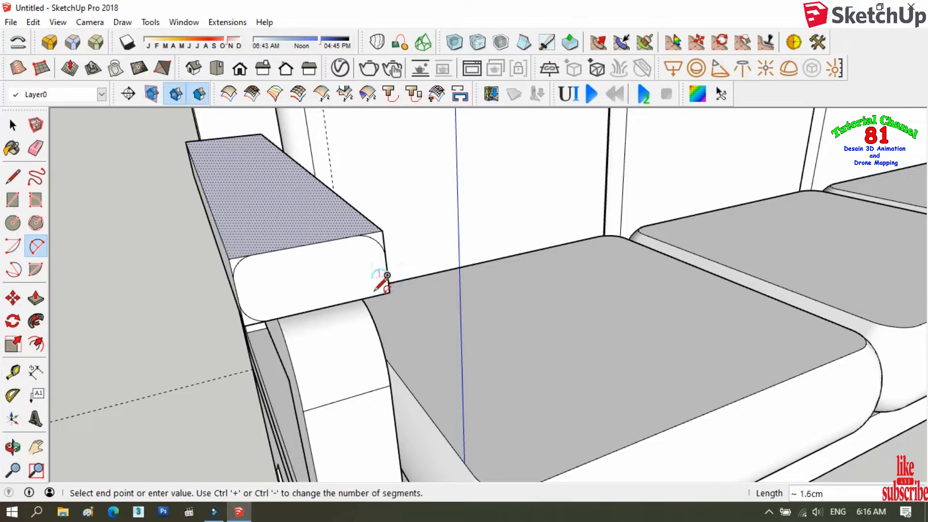
{"action": "double_click", "coordinate": [371, 295]}
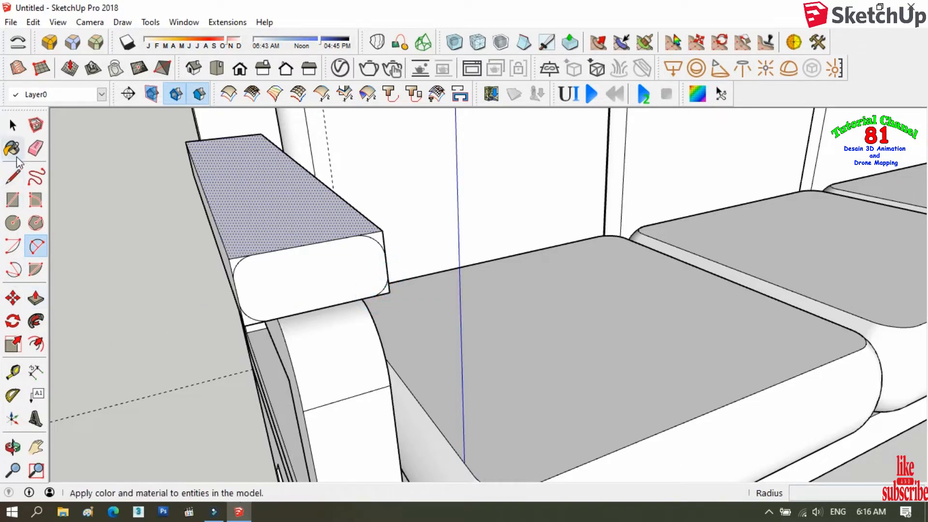
Step: Push-pull the corner slivers outside the arcs back along the pad's full length to round its long edges
{"action": "left_click", "coordinate": [36, 298]}
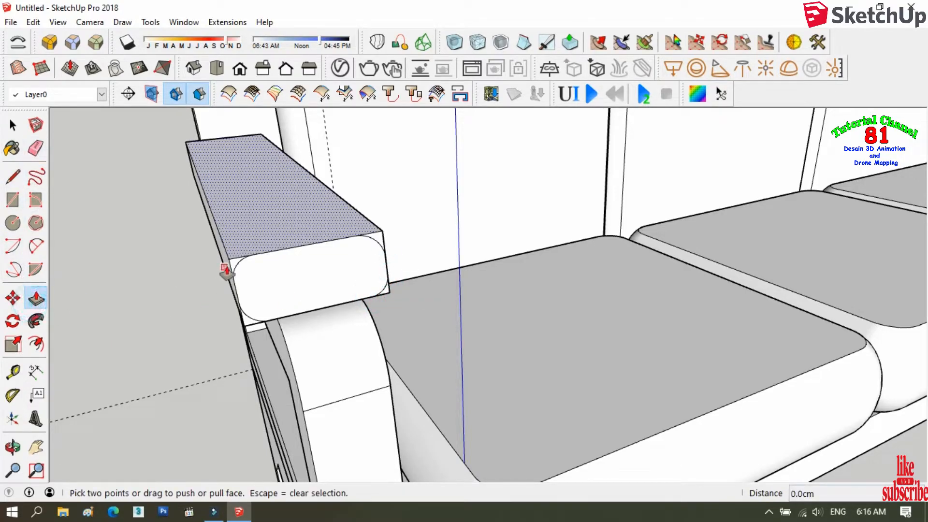
{"action": "left_click", "coordinate": [13, 126]}
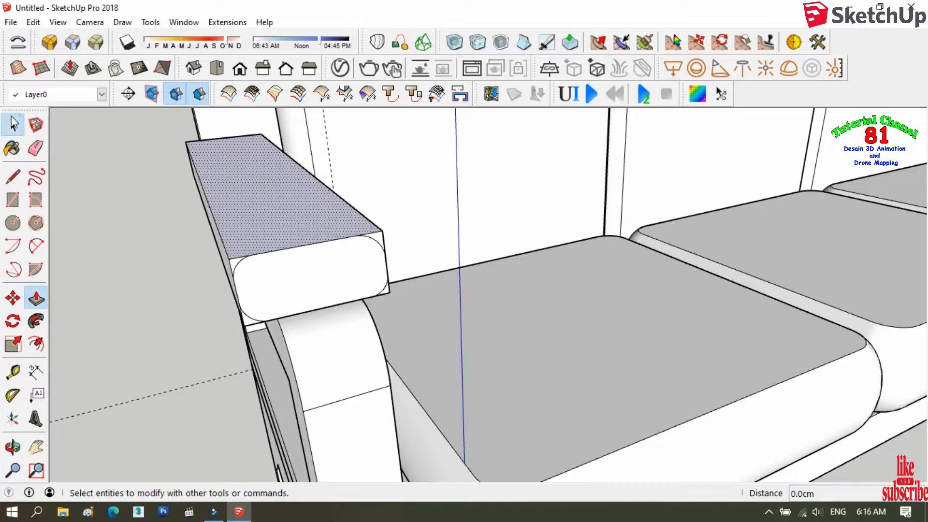
{"action": "left_click", "coordinate": [233, 261]}
{"action": "left_click", "coordinate": [36, 298]}
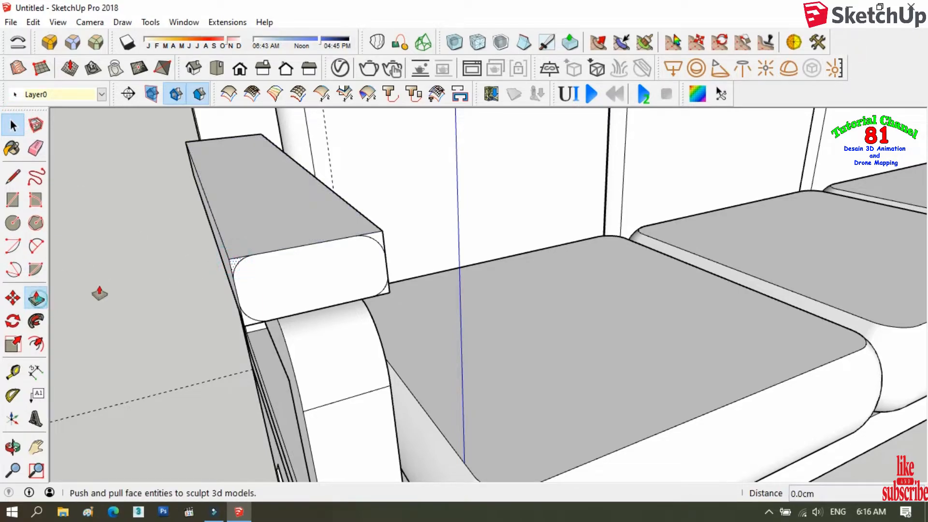
{"action": "left_click", "coordinate": [223, 264]}
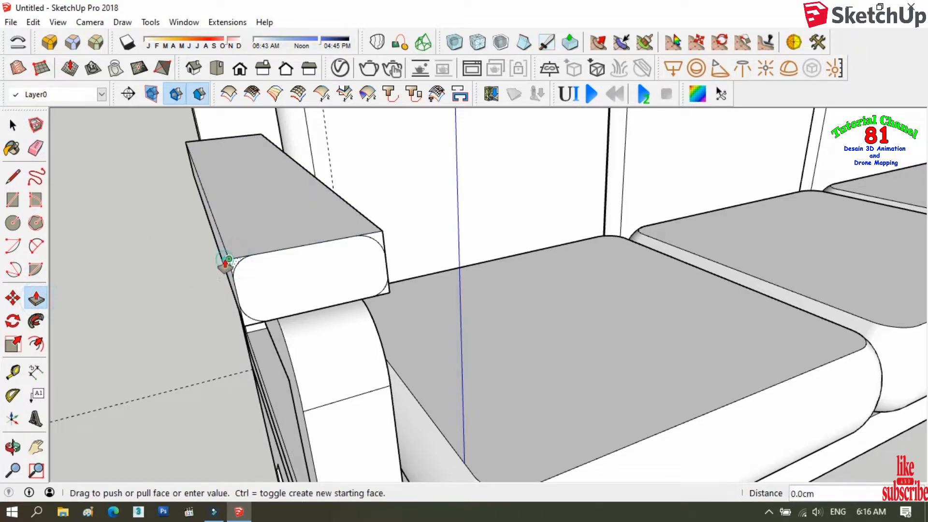
{"action": "left_click", "coordinate": [189, 143]}
{"action": "left_click", "coordinate": [241, 332]}
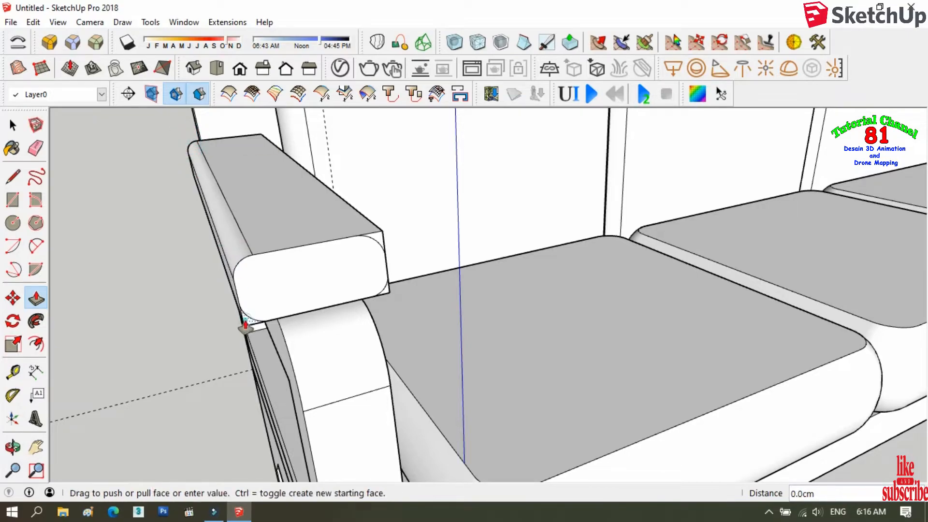
{"action": "left_click", "coordinate": [244, 321]}
{"action": "left_click", "coordinate": [371, 239]}
{"action": "left_click", "coordinate": [371, 239]}
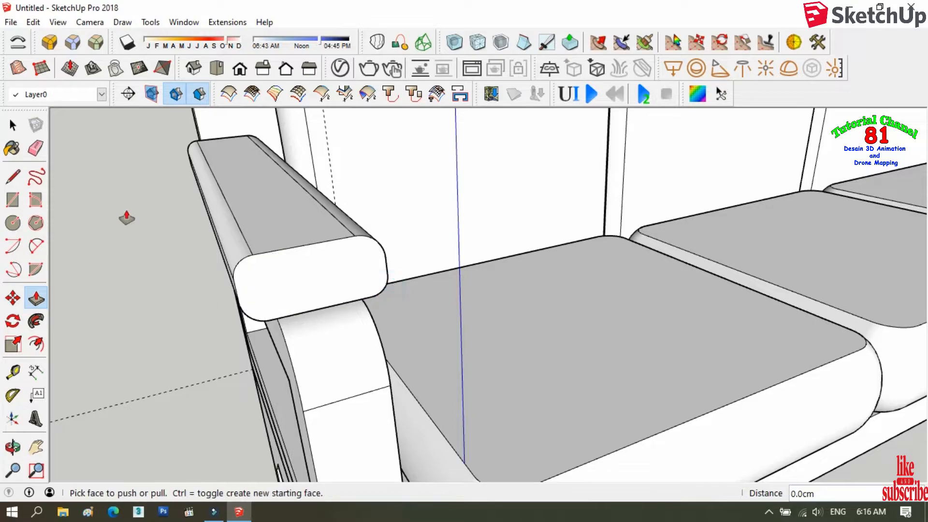
Step: Make a group of the whole rounded armrest pad
{"action": "left_click", "coordinate": [13, 125]}
{"action": "triple_click", "coordinate": [276, 226]}
{"action": "right_click", "coordinate": [277, 225]}
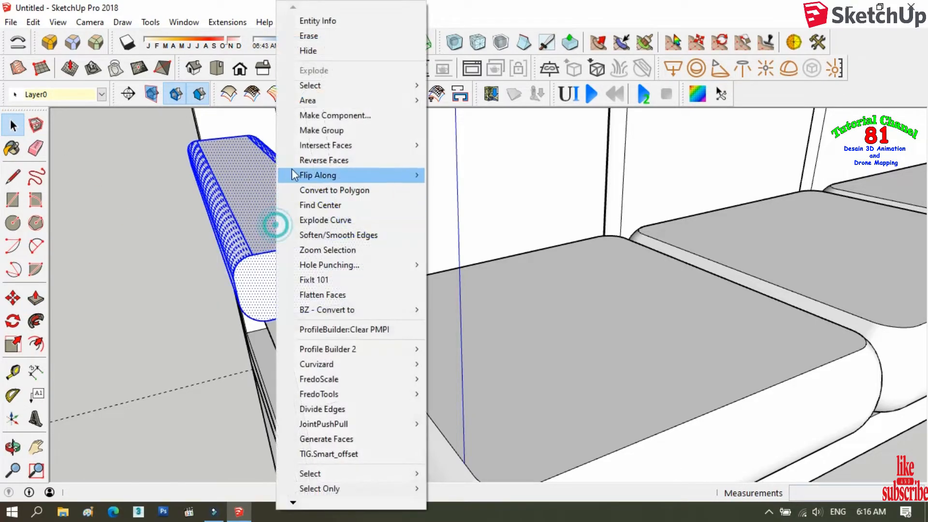
{"action": "left_click", "coordinate": [312, 131]}
Step: Copy the pad group along the red axis onto the opposite armrest, using its lower front edge as the reference point
{"action": "scroll", "coordinate": [121, 321], "scroll_direction": "down", "scroll_amount": 3}
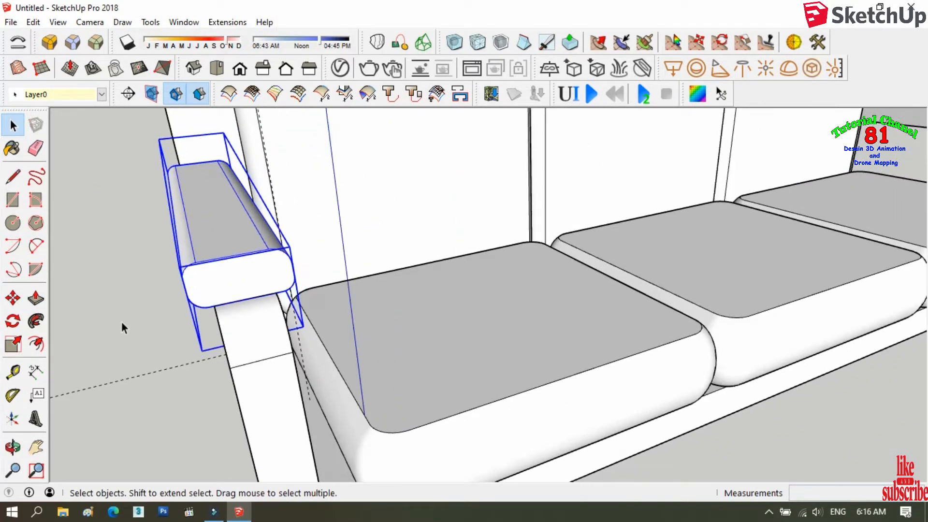
{"action": "left_click", "coordinate": [12, 298]}
{"action": "scroll", "coordinate": [241, 297], "scroll_direction": "up", "scroll_amount": 3}
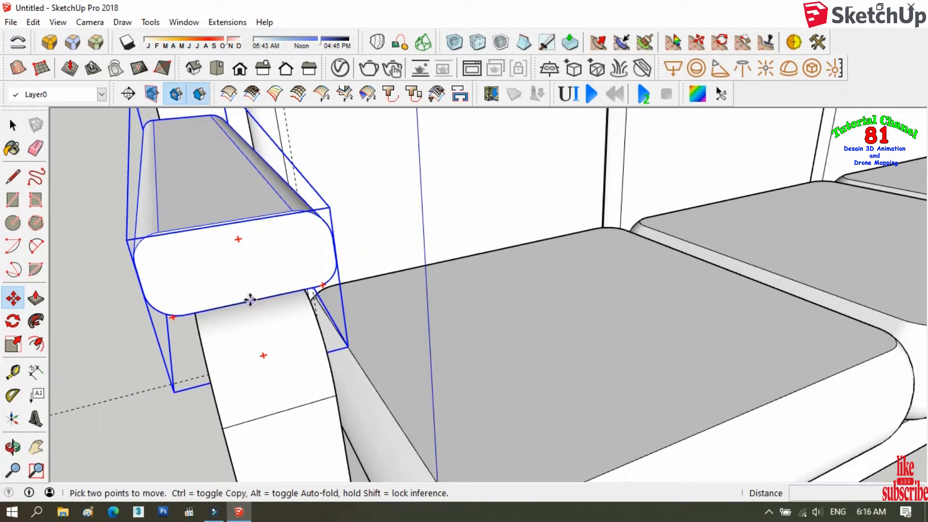
{"action": "key", "text": "ctrl"}
{"action": "left_click", "coordinate": [249, 300]}
{"action": "scroll", "coordinate": [130, 319], "scroll_direction": "down", "scroll_amount": 5}
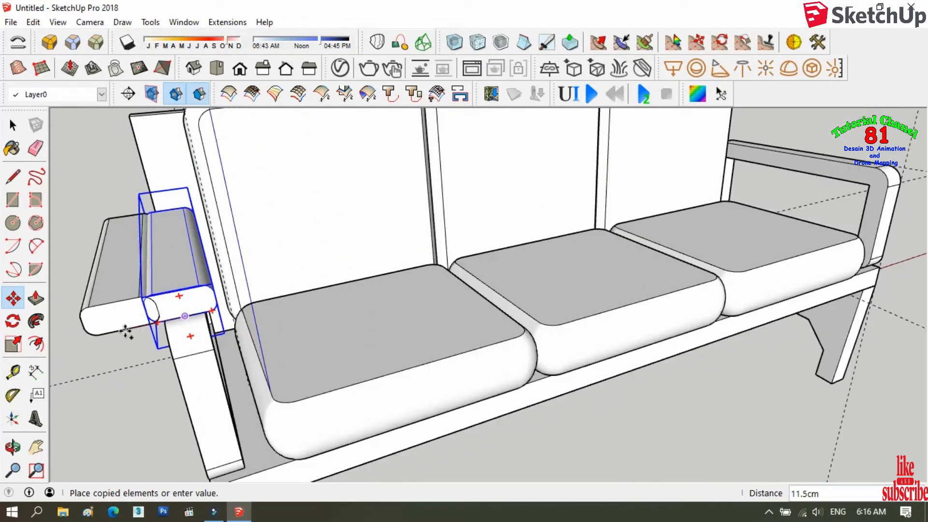
{"action": "scroll", "coordinate": [741, 203], "scroll_direction": "up", "scroll_amount": 4}
{"action": "scroll", "coordinate": [741, 203], "scroll_direction": "up", "scroll_amount": 5}
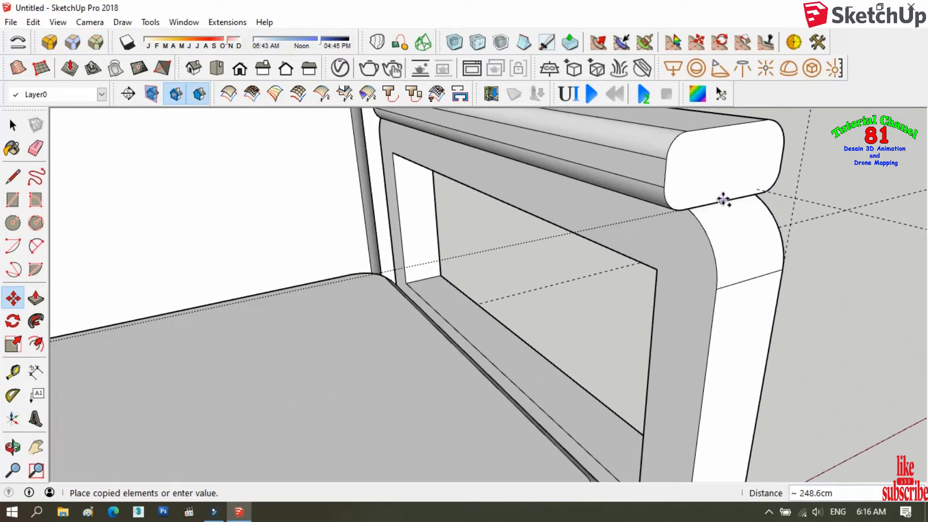
{"action": "scroll", "coordinate": [807, 222], "scroll_direction": "down", "scroll_amount": 6}
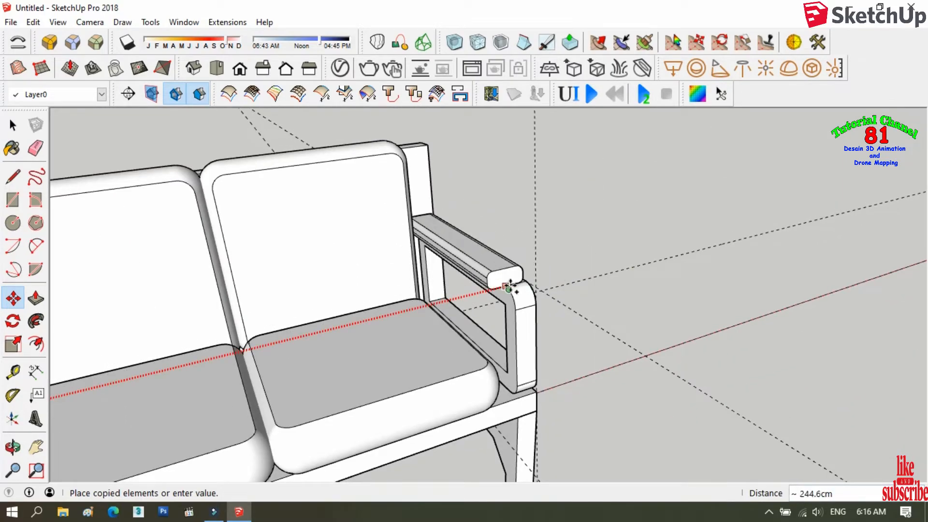
{"action": "scroll", "coordinate": [516, 286], "scroll_direction": "up", "scroll_amount": 4}
{"action": "left_click", "coordinate": [518, 282]}
{"action": "scroll", "coordinate": [628, 275], "scroll_direction": "down", "scroll_amount": 8}
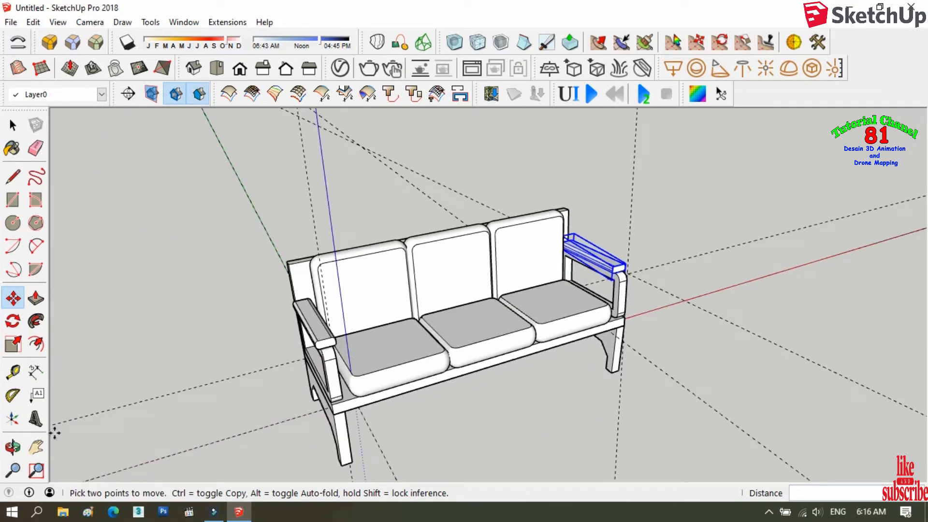
Step: Erase the dashed guide lines around the sofa
{"action": "left_click", "coordinate": [12, 446]}
{"action": "left_click_drag", "start_coordinate": [183, 420], "coordinate": [663, 366]}
{"action": "left_click_drag", "start_coordinate": [468, 335], "coordinate": [145, 251]}
{"action": "mouse_move", "coordinate": [121, 145]}
{"action": "left_mouse_down"}
{"action": "mouse_move", "coordinate": [308, 137]}
{"action": "mouse_move", "coordinate": [158, 151]}
{"action": "mouse_move", "coordinate": [96, 256]}
{"action": "left_mouse_up"}
{"action": "left_click", "coordinate": [36, 148]}
{"action": "left_click", "coordinate": [458, 121]}
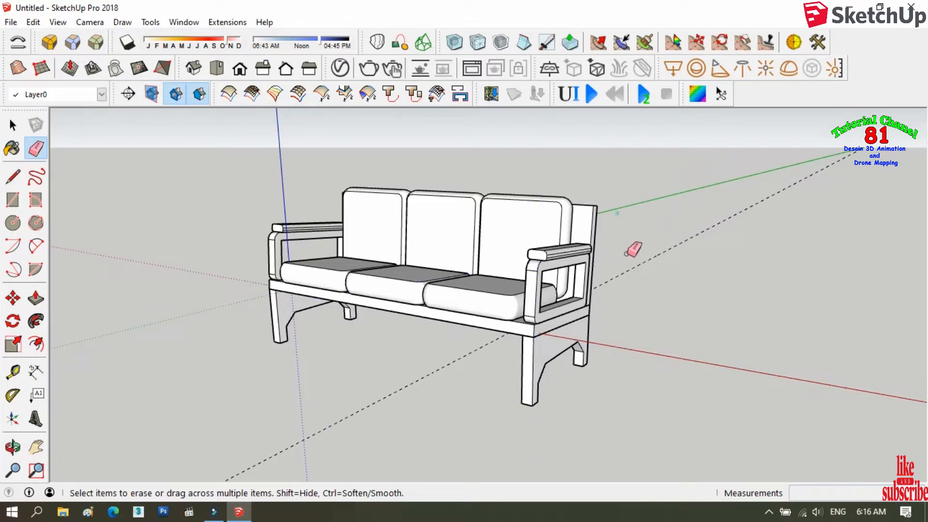
Step: Select all the sofa's frame parts, including legs, base, back panel and armrests, leaving the seat and back cushions unselected
{"action": "left_click", "coordinate": [12, 125]}
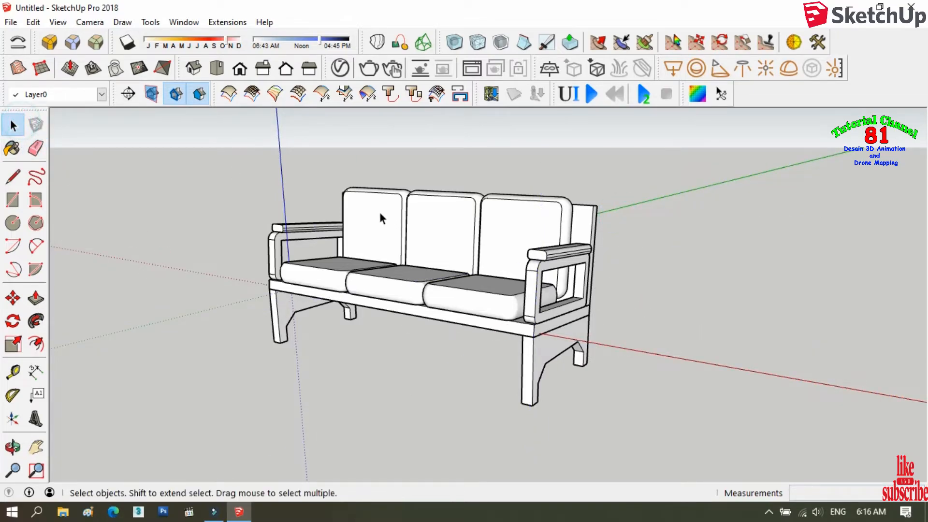
{"action": "left_click", "coordinate": [382, 220]}
{"action": "left_click", "coordinate": [383, 270], "text": "shift"}
{"action": "left_click_drag", "start_coordinate": [191, 154], "coordinate": [683, 441], "text": "shift"}
{"action": "left_click", "coordinate": [13, 321]}
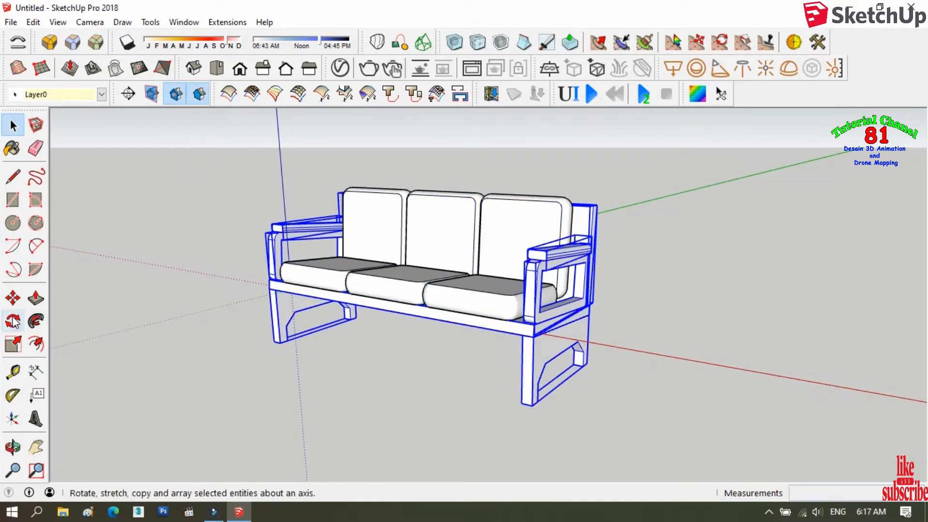
{"action": "left_click", "coordinate": [12, 344]}
{"action": "scroll", "coordinate": [571, 296], "scroll_direction": "up", "scroll_amount": 3}
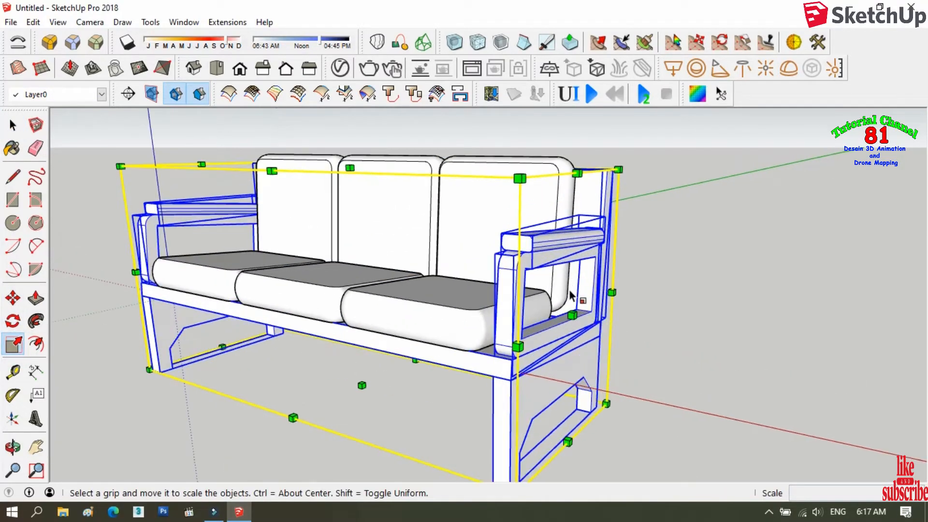
{"action": "left_click_drag", "start_coordinate": [572, 315], "coordinate": [558, 309]}
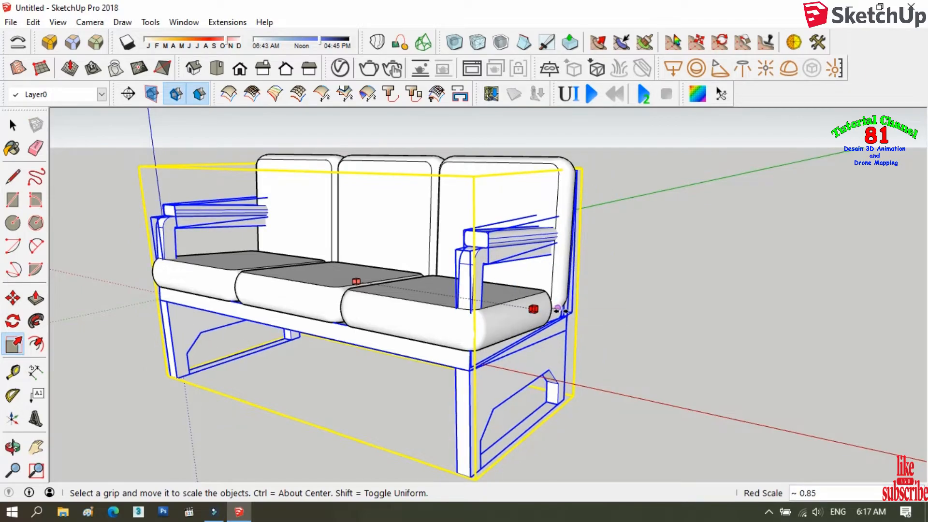
{"action": "key", "text": "Escape"}
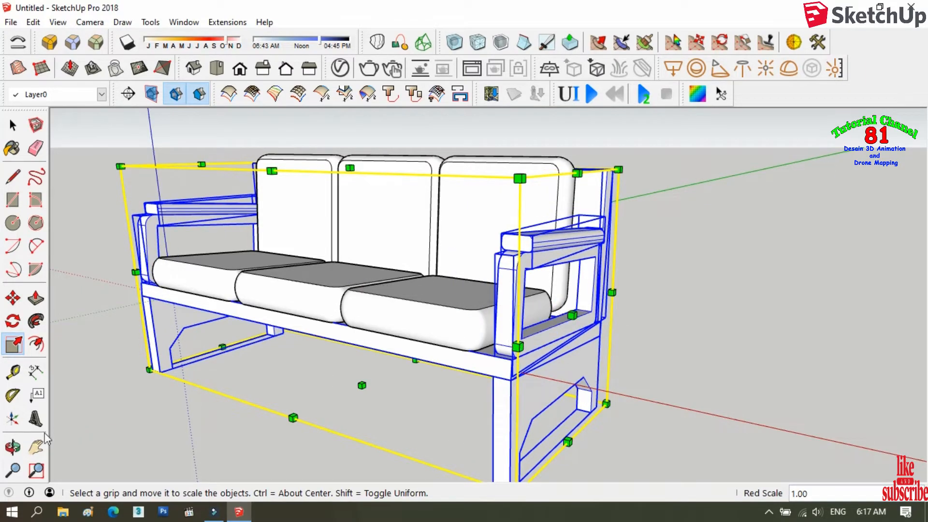
Step: Scale the selected frame slightly narrower along the red axis, bringing the armrest farther from the blue axis closer to the cushions
{"action": "left_click", "coordinate": [12, 447]}
{"action": "left_click_drag", "start_coordinate": [120, 393], "coordinate": [75, 391]}
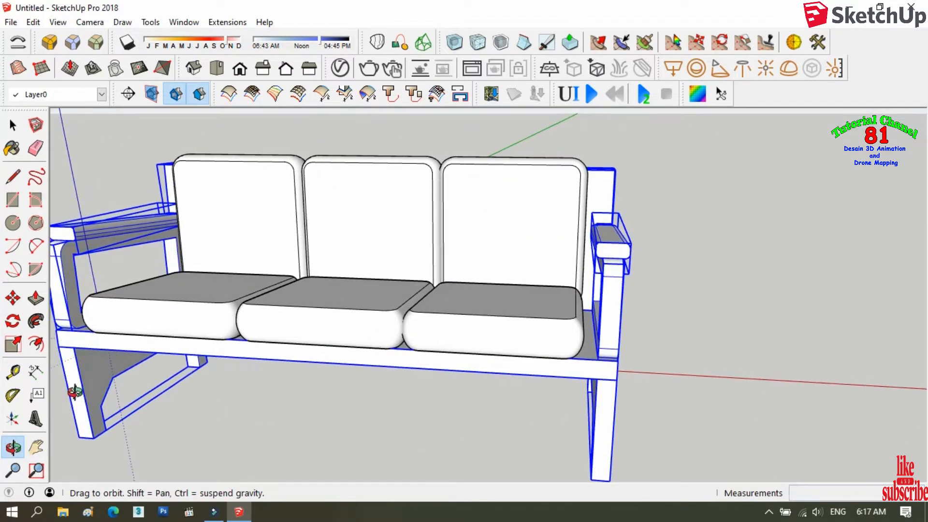
{"action": "left_click", "coordinate": [14, 343]}
{"action": "left_click_drag", "start_coordinate": [618, 309], "coordinate": [612, 308]}
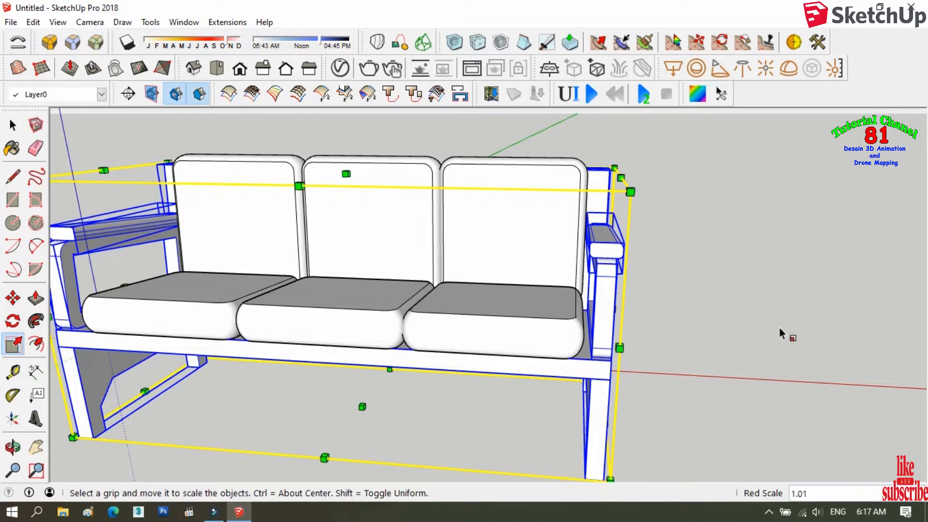
Step: Scale the selected frame slightly narrower along the red axis, bringing the armrest nearest the blue axis closer to the cushions
{"action": "scroll", "coordinate": [789, 333], "scroll_direction": "down", "scroll_amount": 3}
{"action": "scroll", "coordinate": [269, 290], "scroll_direction": "up", "scroll_amount": 5}
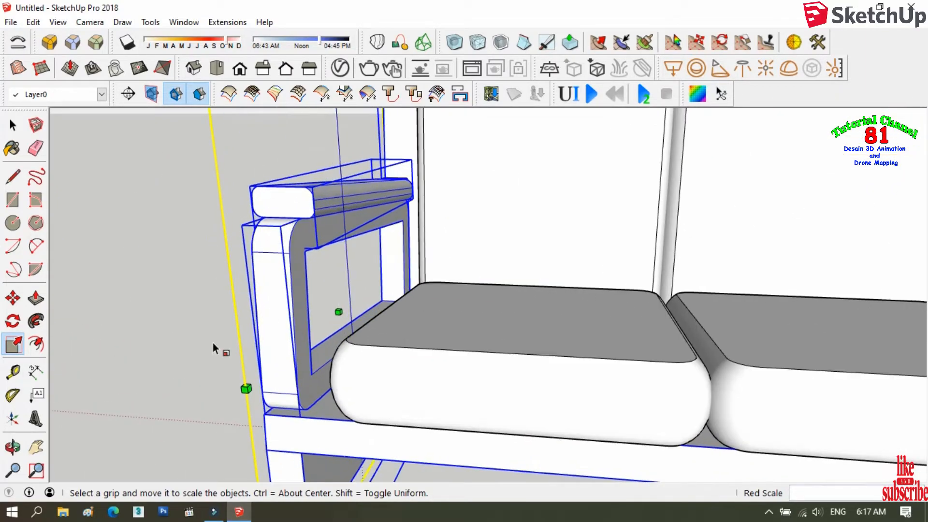
{"action": "left_click", "coordinate": [13, 447]}
{"action": "left_click_drag", "start_coordinate": [125, 406], "coordinate": [160, 420]}
{"action": "scroll", "coordinate": [270, 396], "scroll_direction": "down", "scroll_amount": 4}
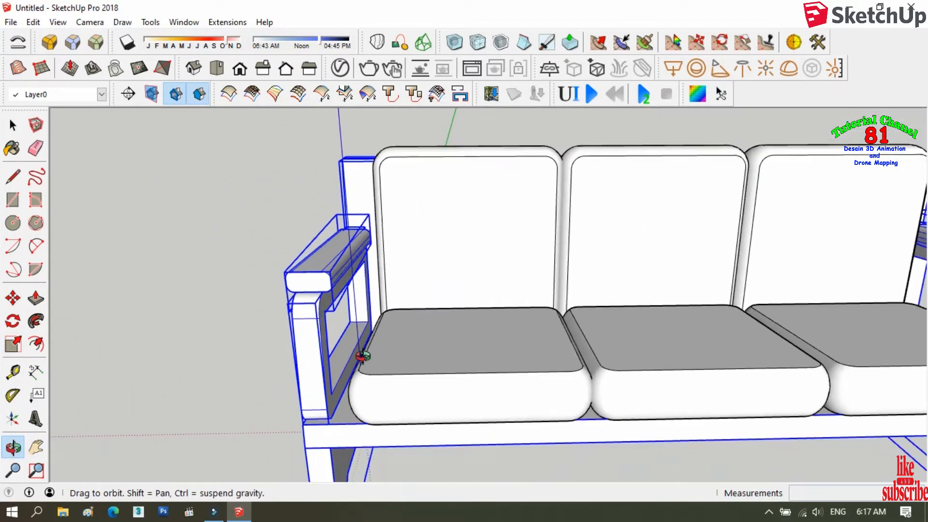
{"action": "left_click", "coordinate": [13, 343]}
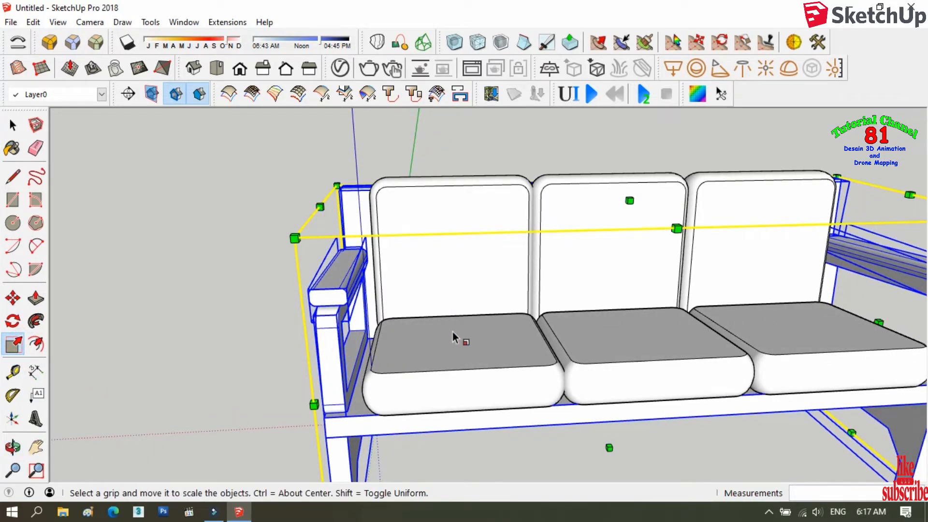
{"action": "scroll", "coordinate": [454, 336], "scroll_direction": "down", "scroll_amount": 3}
{"action": "scroll", "coordinate": [514, 356], "scroll_direction": "down", "scroll_amount": 2}
{"action": "scroll", "coordinate": [353, 370], "scroll_direction": "up", "scroll_amount": 2}
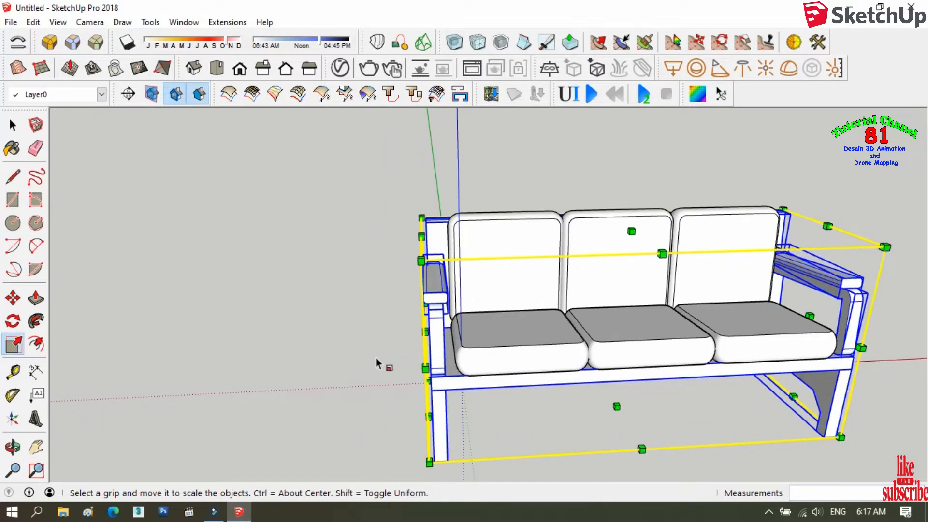
{"action": "scroll", "coordinate": [425, 330], "scroll_direction": "up", "scroll_amount": 2}
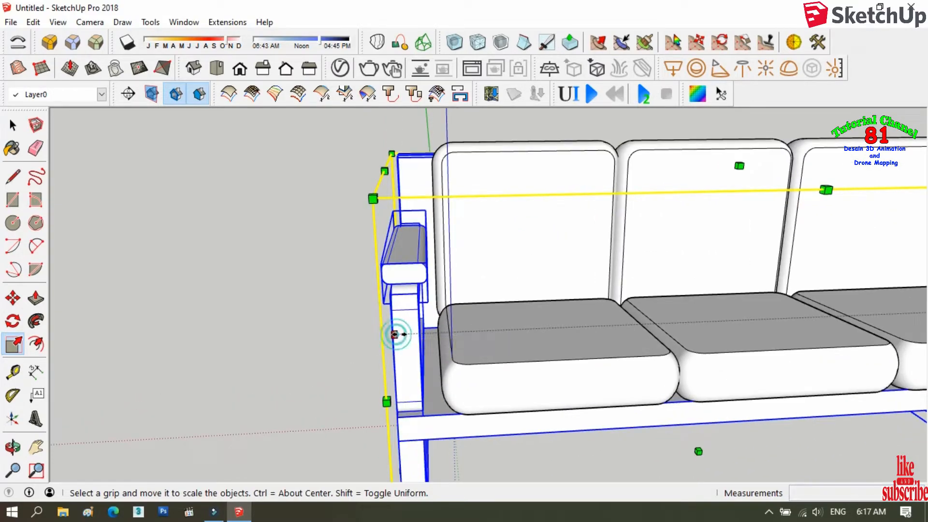
{"action": "left_click_drag", "start_coordinate": [393, 334], "coordinate": [401, 334]}
{"action": "scroll", "coordinate": [211, 362], "scroll_direction": "down", "scroll_amount": 4}
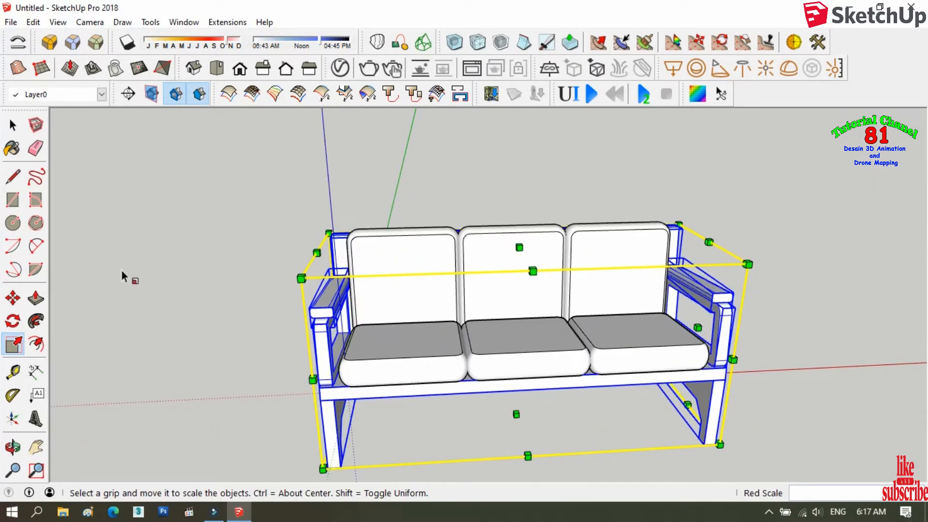
Step: Select the seat cushion group and scale it along the red axis by 1.03 toward the armrest nearest the blue axis
{"action": "left_click", "coordinate": [13, 126]}
{"action": "left_click", "coordinate": [99, 144]}
{"action": "left_click", "coordinate": [393, 343]}
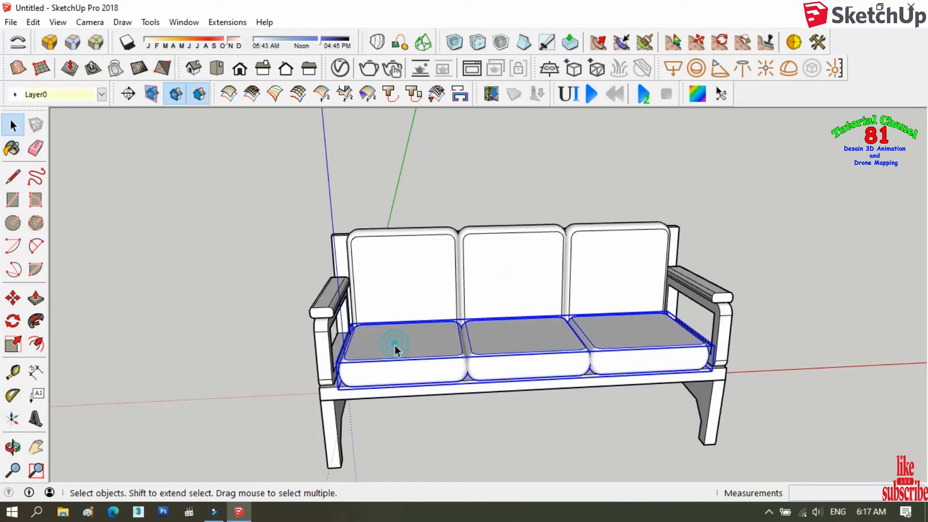
{"action": "left_click", "coordinate": [13, 321]}
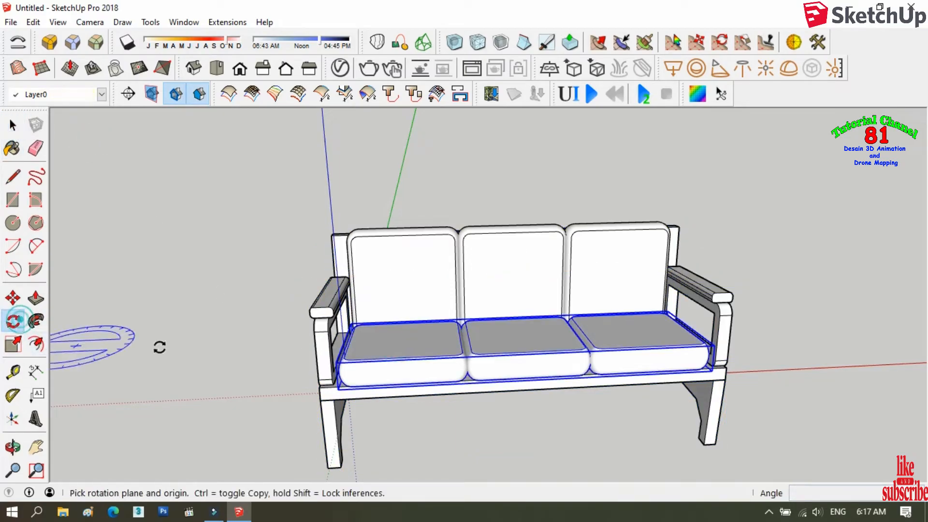
{"action": "left_click", "coordinate": [13, 344]}
{"action": "scroll", "coordinate": [316, 360], "scroll_direction": "up", "scroll_amount": 2}
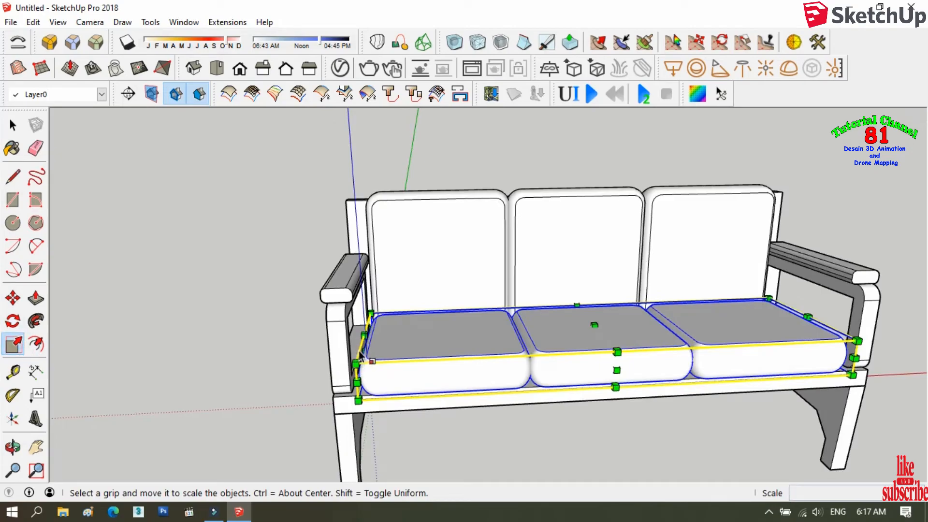
{"action": "scroll", "coordinate": [358, 350], "scroll_direction": "up", "scroll_amount": 2}
{"action": "left_click_drag", "start_coordinate": [359, 349], "coordinate": [357, 355]}
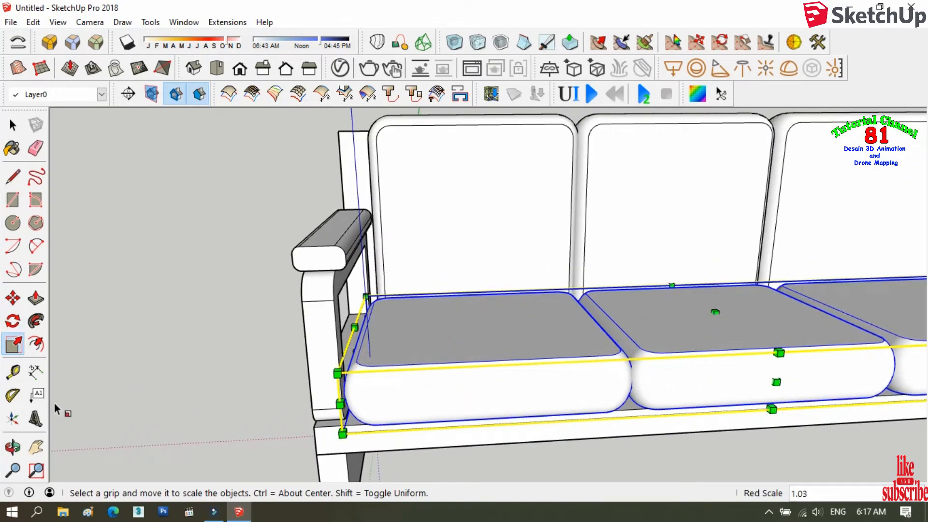
Step: Paint the back cushion group and the seat cushion group with the Carpet Plush Charcoal material
{"action": "left_click", "coordinate": [13, 125]}
{"action": "left_click", "coordinate": [417, 212]}
{"action": "left_click", "coordinate": [13, 447]}
{"action": "left_click_drag", "start_coordinate": [367, 353], "coordinate": [275, 366]}
{"action": "scroll", "coordinate": [228, 349], "scroll_direction": "down", "scroll_amount": 5}
{"action": "left_click_drag", "start_coordinate": [676, 333], "coordinate": [121, 168]}
{"action": "left_click", "coordinate": [13, 126]}
{"action": "left_click", "coordinate": [184, 167]}
{"action": "left_click", "coordinate": [472, 290]}
{"action": "scroll", "coordinate": [473, 290], "scroll_direction": "up", "scroll_amount": 2}
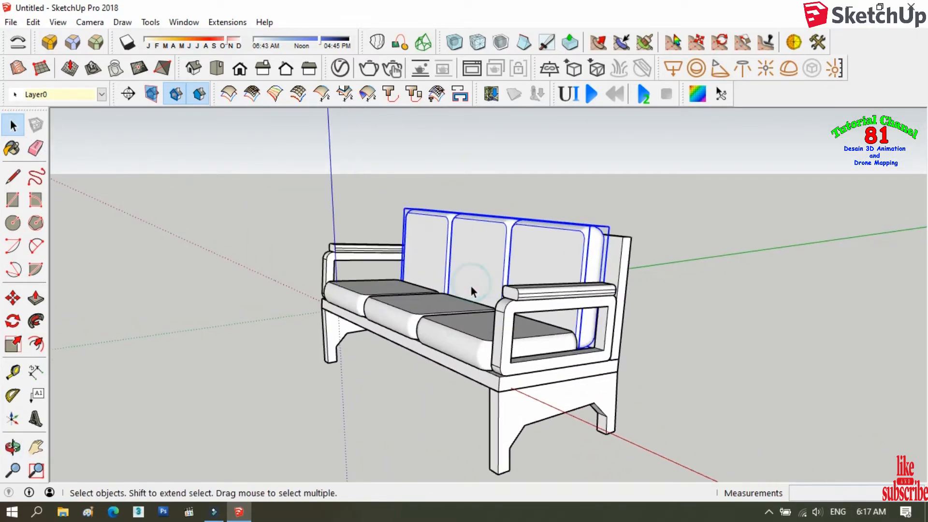
{"action": "left_click", "coordinate": [18, 149]}
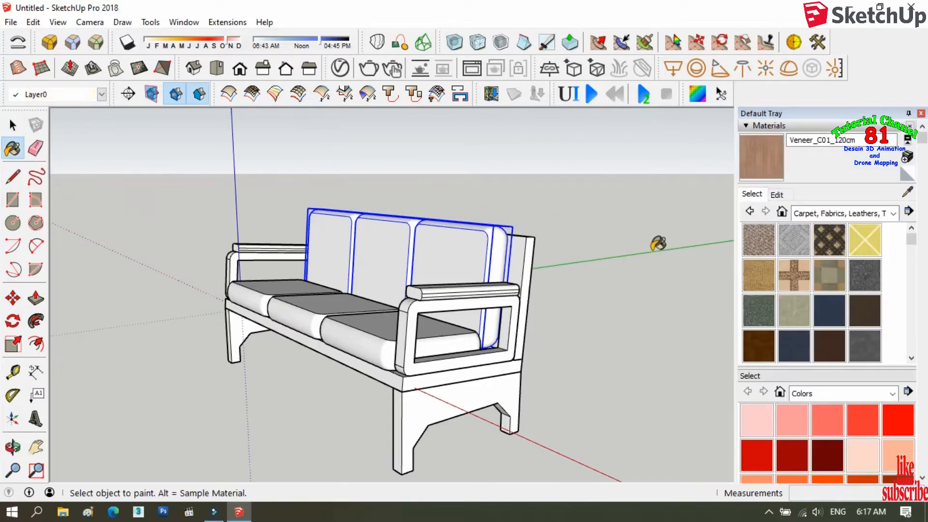
{"action": "left_click", "coordinate": [868, 285]}
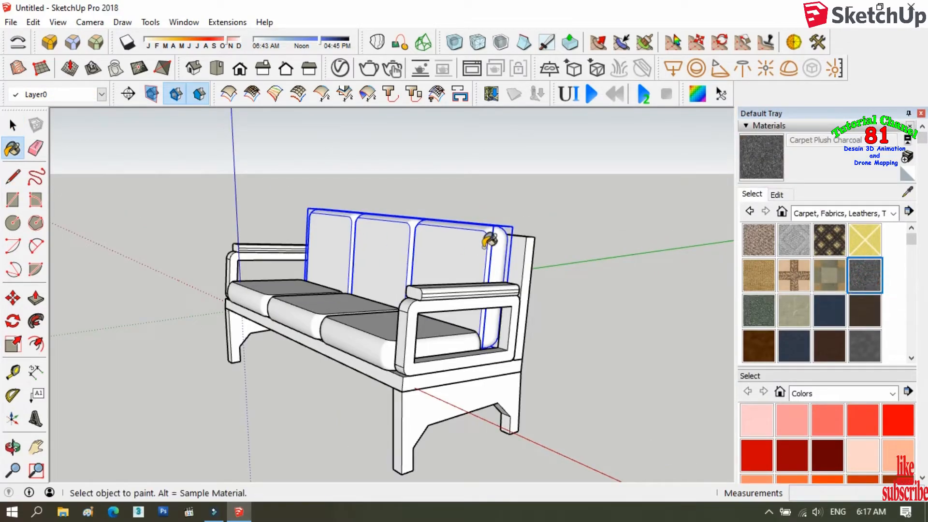
{"action": "left_click", "coordinate": [467, 252]}
{"action": "left_click", "coordinate": [369, 312]}
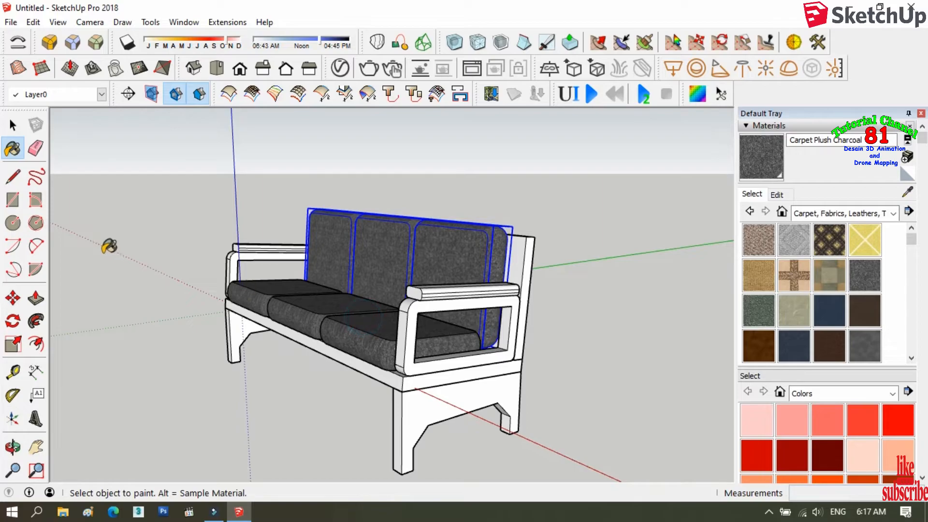
Step: Switch the material library from the fabrics collection to Colors-Named
{"action": "scroll", "coordinate": [177, 308], "scroll_direction": "down", "scroll_amount": 1}
{"action": "left_click", "coordinate": [13, 447]}
{"action": "left_click_drag", "start_coordinate": [58, 430], "coordinate": [375, 295]}
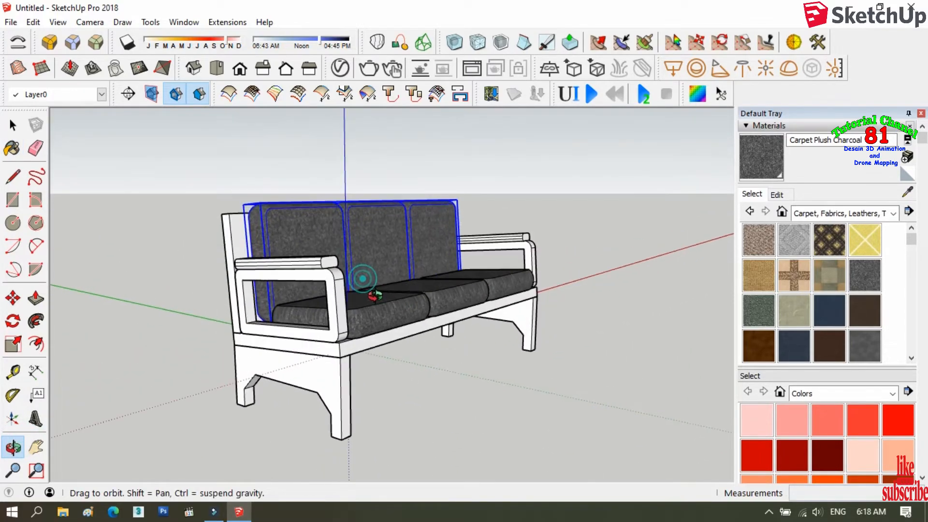
{"action": "left_click", "coordinate": [830, 216]}
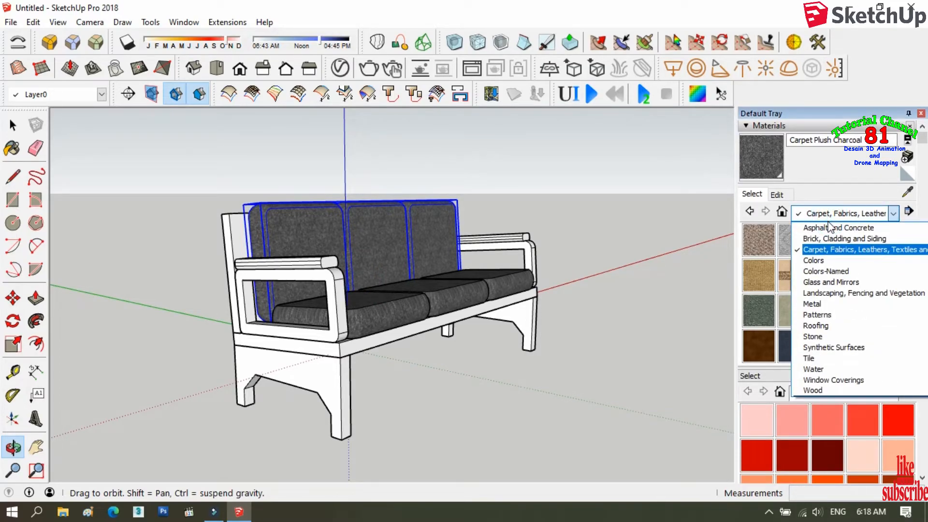
{"action": "left_click", "coordinate": [832, 282]}
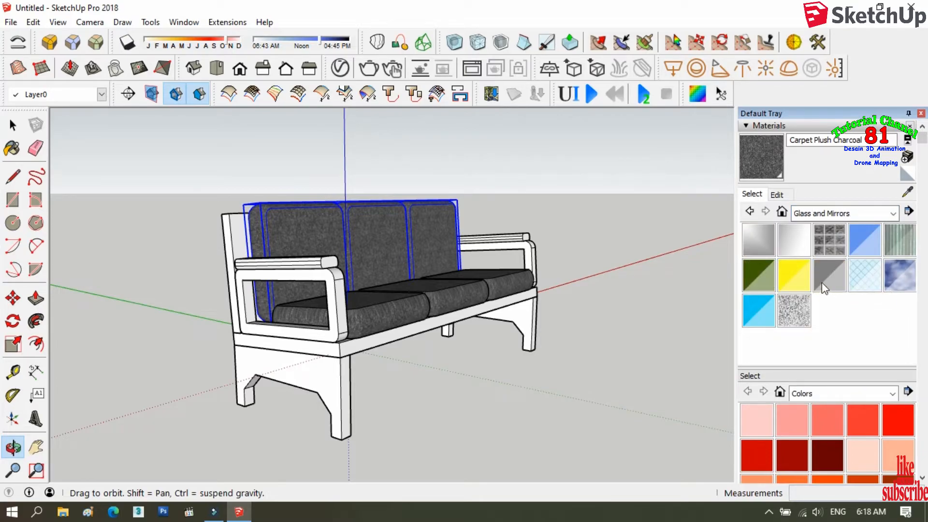
{"action": "left_click", "coordinate": [823, 217]}
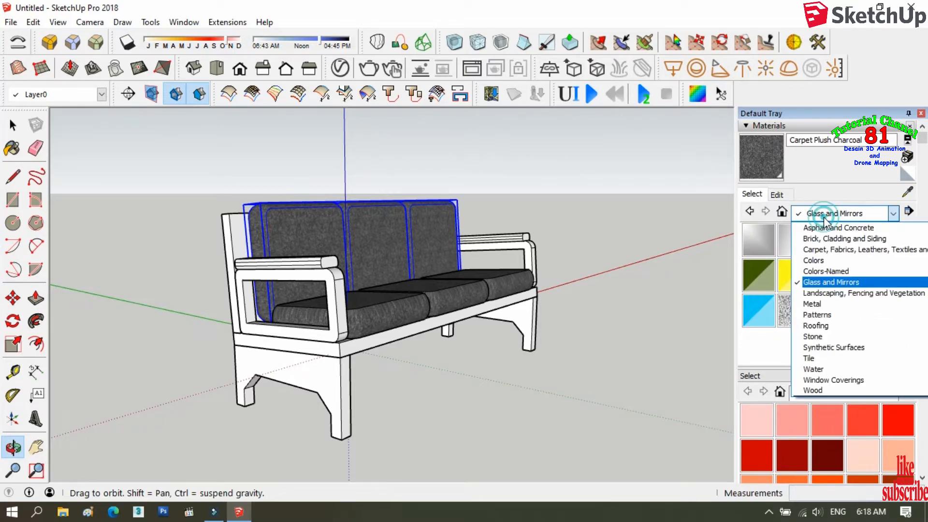
{"action": "left_click", "coordinate": [823, 272]}
Step: Look through the named color swatches for a color suited to the sofa frame
{"action": "scroll", "coordinate": [823, 271], "scroll_direction": "down", "scroll_amount": 4}
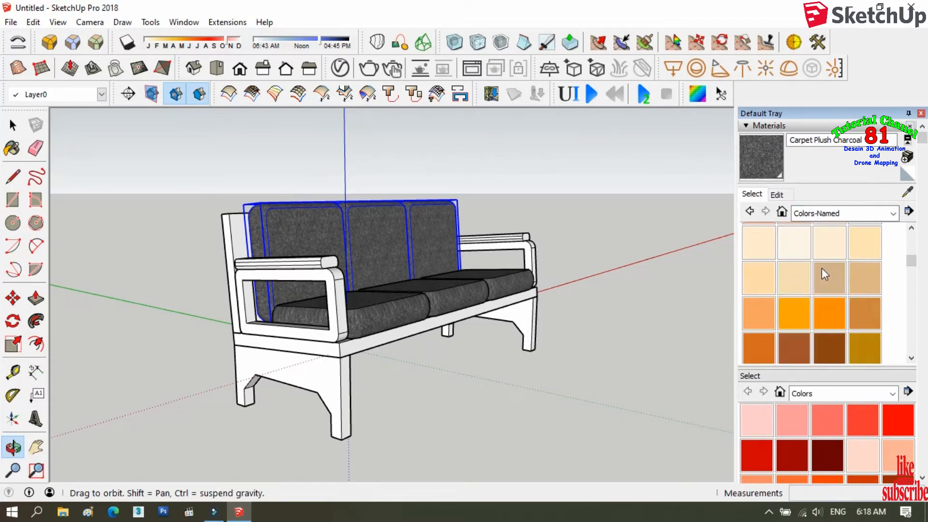
{"action": "scroll", "coordinate": [823, 266], "scroll_direction": "down", "scroll_amount": 2}
{"action": "scroll", "coordinate": [829, 310], "scroll_direction": "down", "scroll_amount": 5}
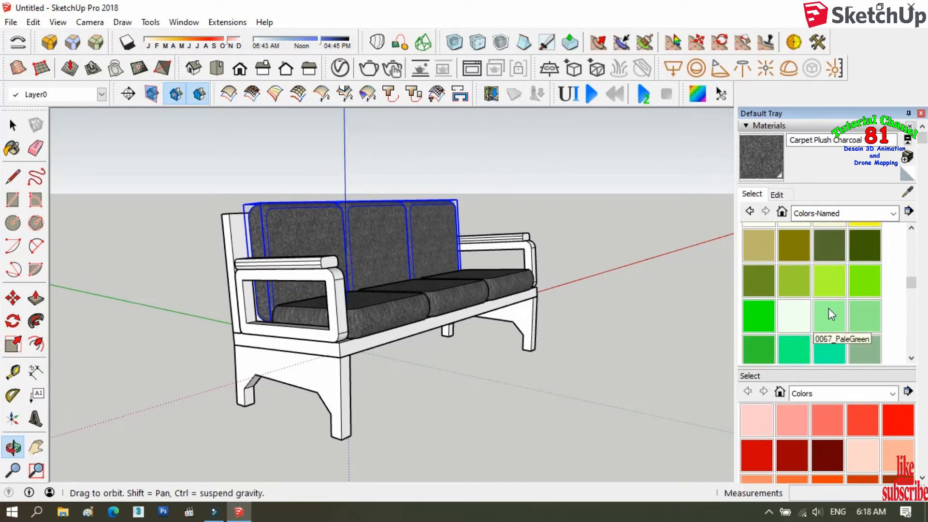
{"action": "scroll", "coordinate": [827, 309], "scroll_direction": "down", "scroll_amount": 6}
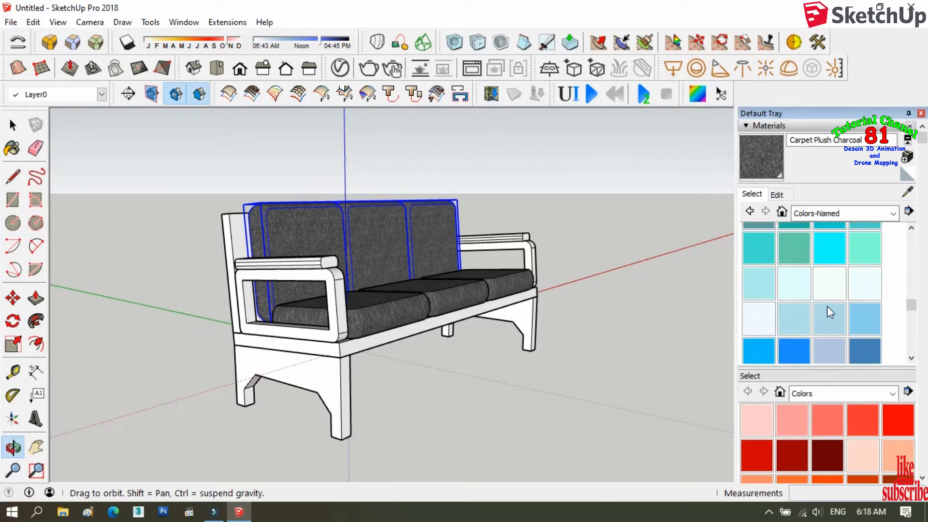
{"action": "scroll", "coordinate": [827, 305], "scroll_direction": "down", "scroll_amount": 4}
{"action": "scroll", "coordinate": [825, 304], "scroll_direction": "down", "scroll_amount": 2}
{"action": "scroll", "coordinate": [825, 308], "scroll_direction": "up", "scroll_amount": 2}
{"action": "scroll", "coordinate": [825, 304], "scroll_direction": "up", "scroll_amount": 7}
{"action": "scroll", "coordinate": [831, 313], "scroll_direction": "down", "scroll_amount": 1}
{"action": "scroll", "coordinate": [830, 312], "scroll_direction": "up", "scroll_amount": 2}
{"action": "scroll", "coordinate": [830, 312], "scroll_direction": "up", "scroll_amount": 2}
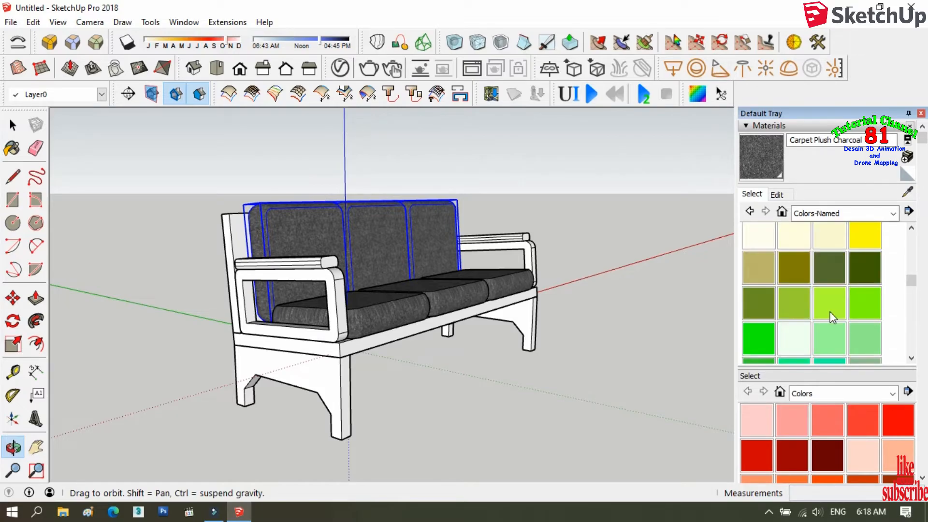
Step: Paint the legs, base slab, back panel and both armrest frames with 0060_GrassGreen
{"action": "left_click", "coordinate": [857, 276]}
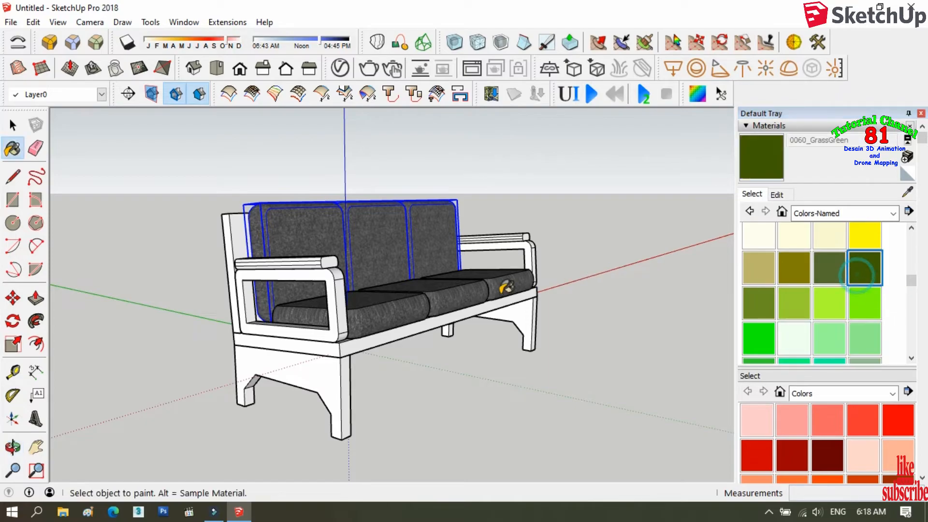
{"action": "left_click", "coordinate": [343, 357]}
{"action": "left_click", "coordinate": [340, 362]}
{"action": "left_click", "coordinate": [338, 336]}
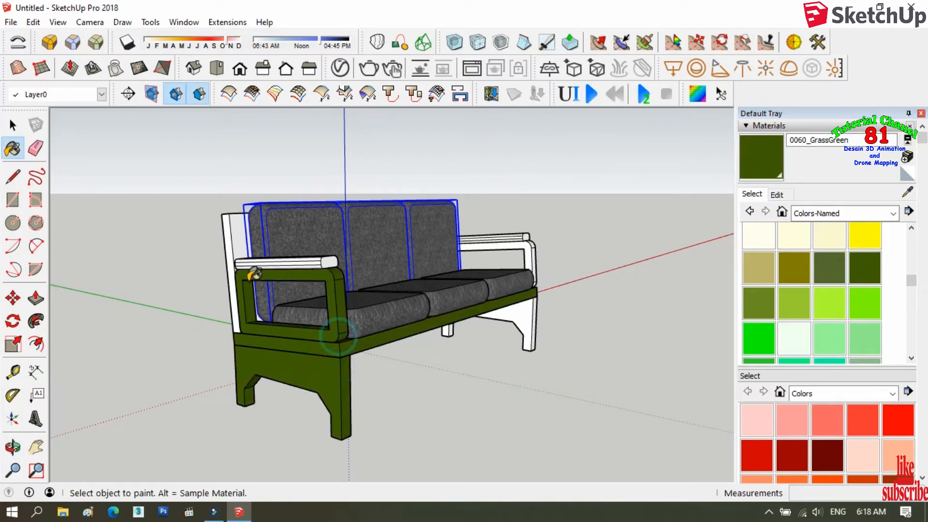
{"action": "left_click", "coordinate": [236, 258]}
{"action": "left_click", "coordinate": [536, 314]}
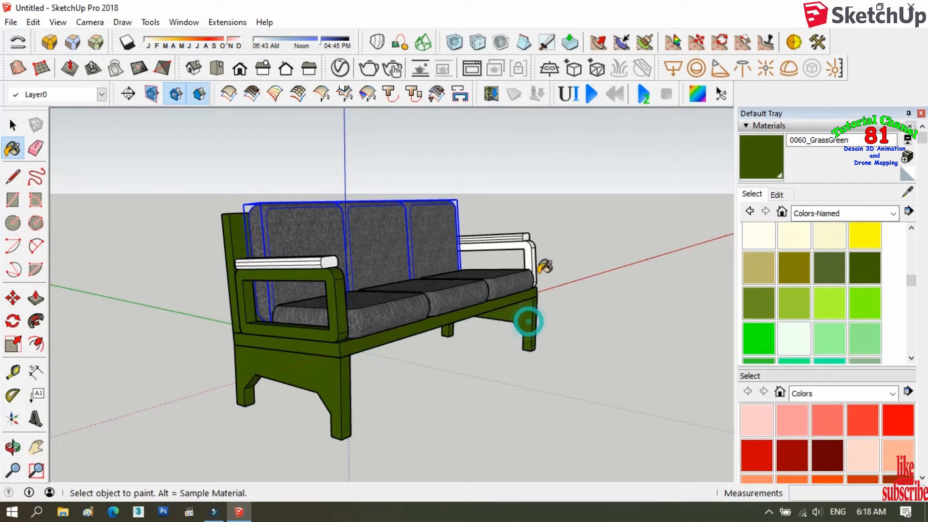
{"action": "left_click", "coordinate": [535, 259]}
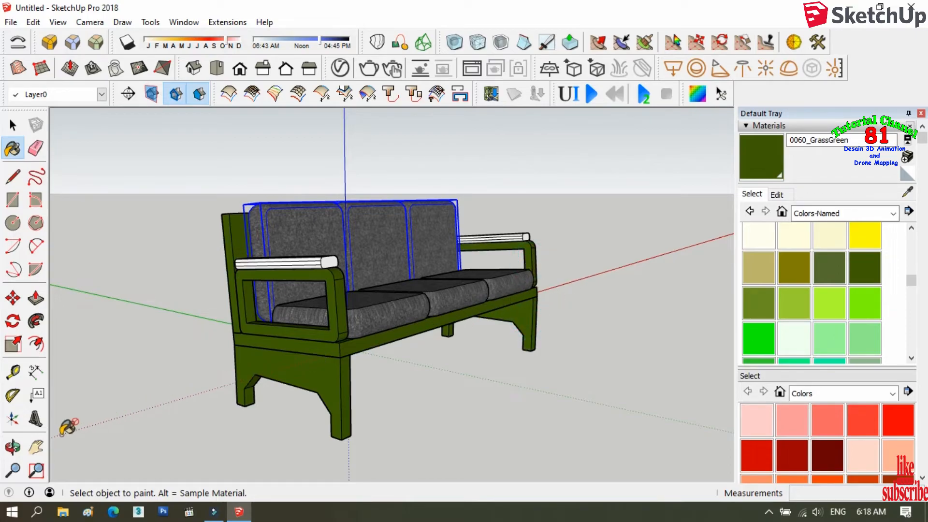
Step: Repaint the legs, base slab, back panel and both armrest frames with 0020_Red
{"action": "left_click", "coordinate": [12, 447]}
{"action": "scroll", "coordinate": [819, 320], "scroll_direction": "up", "scroll_amount": 2}
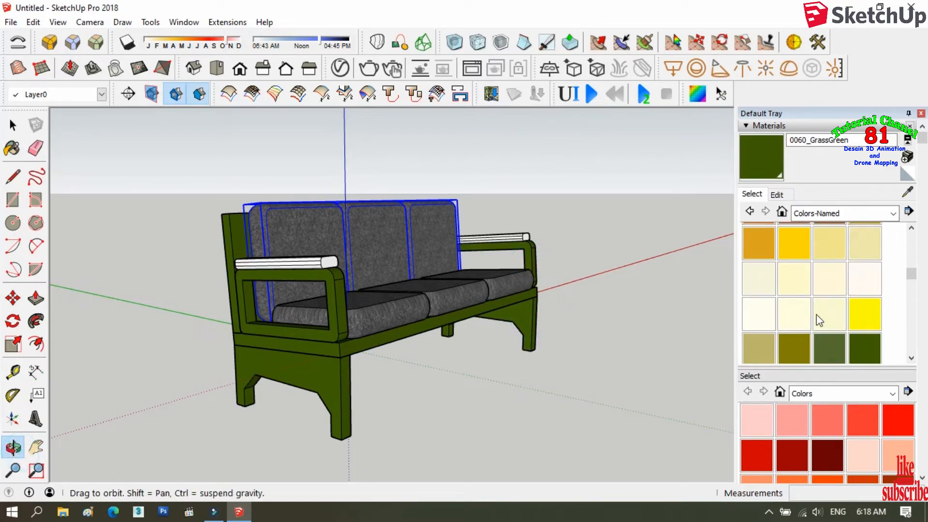
{"action": "scroll", "coordinate": [816, 314], "scroll_direction": "up", "scroll_amount": 3}
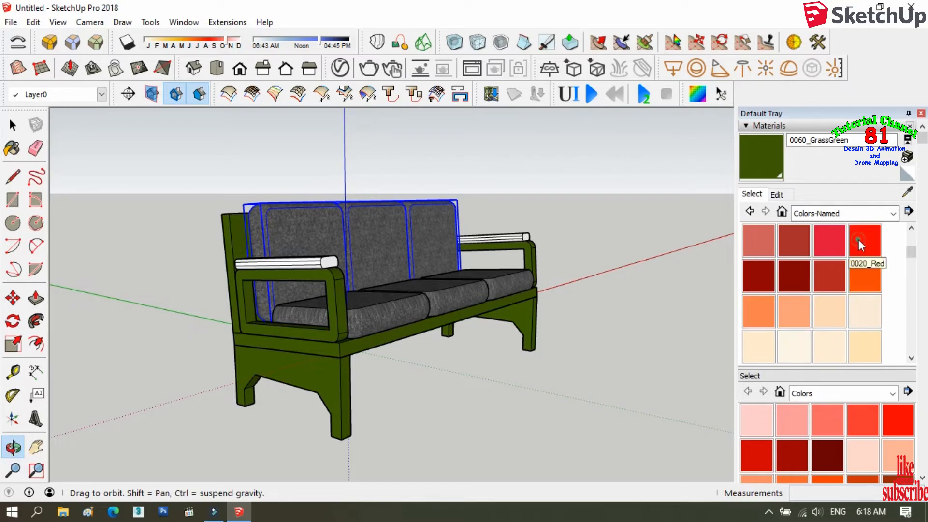
{"action": "left_click", "coordinate": [858, 240]}
{"action": "left_click", "coordinate": [344, 370]}
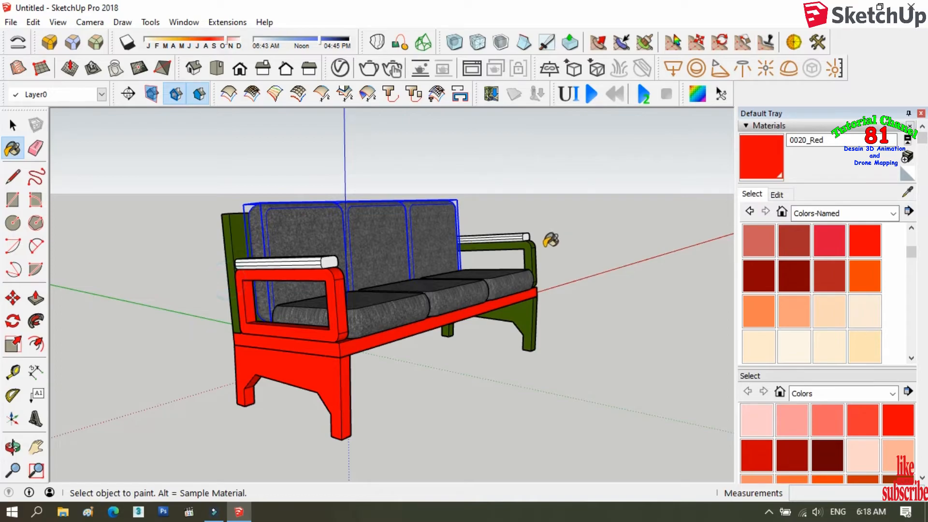
{"action": "left_click", "coordinate": [532, 302]}
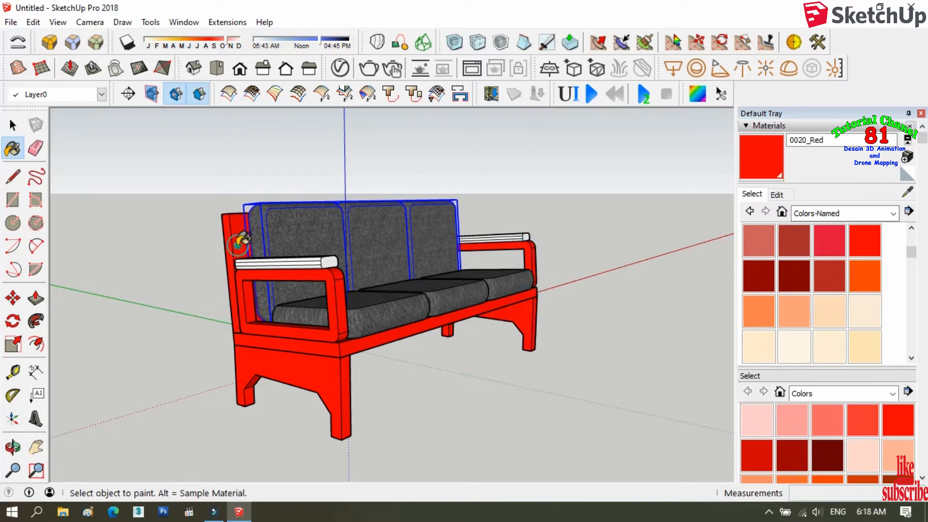
Step: Paint the legs, base slab, back panel and both armrest frames with 0022_Maroon
{"action": "left_click", "coordinate": [12, 447]}
{"action": "left_click_drag", "start_coordinate": [425, 314], "coordinate": [355, 292]}
{"action": "scroll", "coordinate": [353, 280], "scroll_direction": "down", "scroll_amount": 2}
{"action": "scroll", "coordinate": [571, 377], "scroll_direction": "up", "scroll_amount": 1}
{"action": "left_click", "coordinate": [785, 269]}
{"action": "left_click", "coordinate": [513, 366]}
{"action": "left_click", "coordinate": [518, 350]}
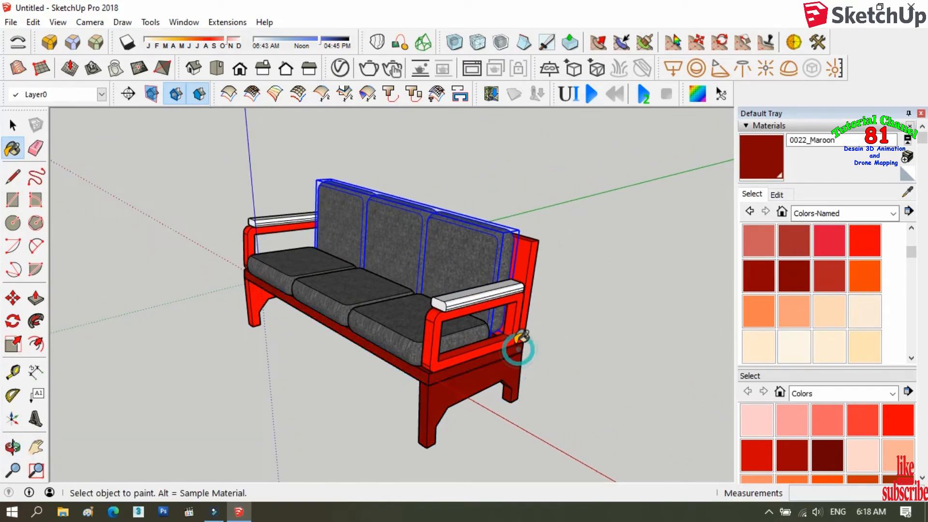
{"action": "left_click", "coordinate": [513, 339]}
{"action": "left_click", "coordinate": [530, 266]}
{"action": "left_click", "coordinate": [249, 229]}
{"action": "left_click", "coordinate": [251, 303]}
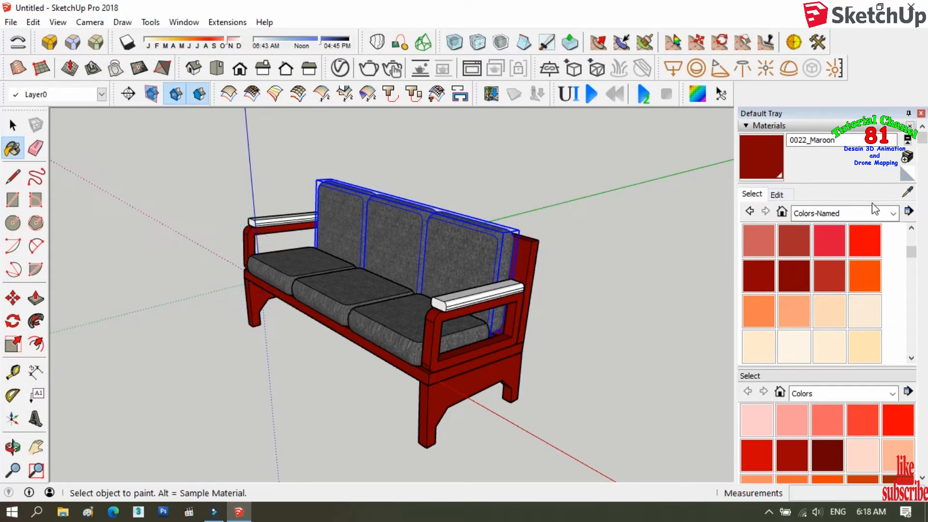
Step: Sample the Carpet Plush Charcoal material from the back cushions and apply it to both armrest pads
{"action": "left_click", "coordinate": [907, 192]}
{"action": "left_click", "coordinate": [496, 247]}
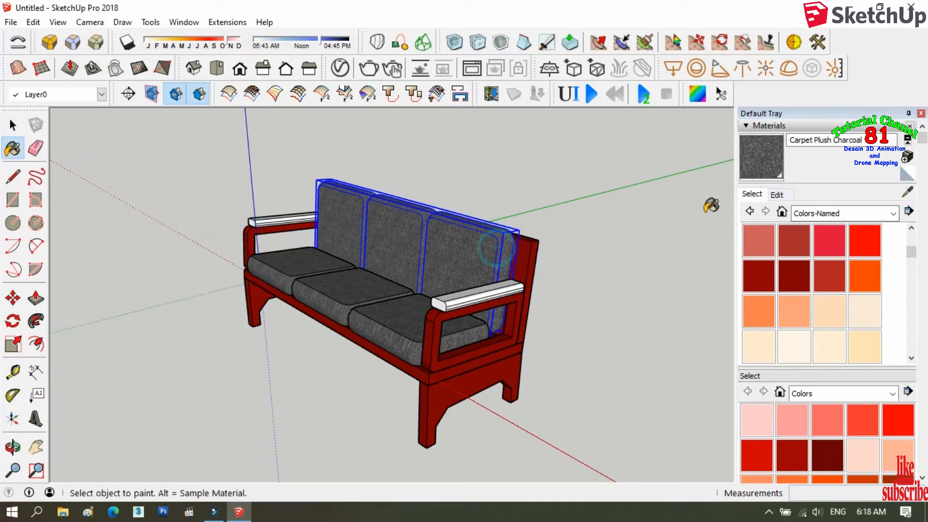
{"action": "left_click", "coordinate": [497, 284]}
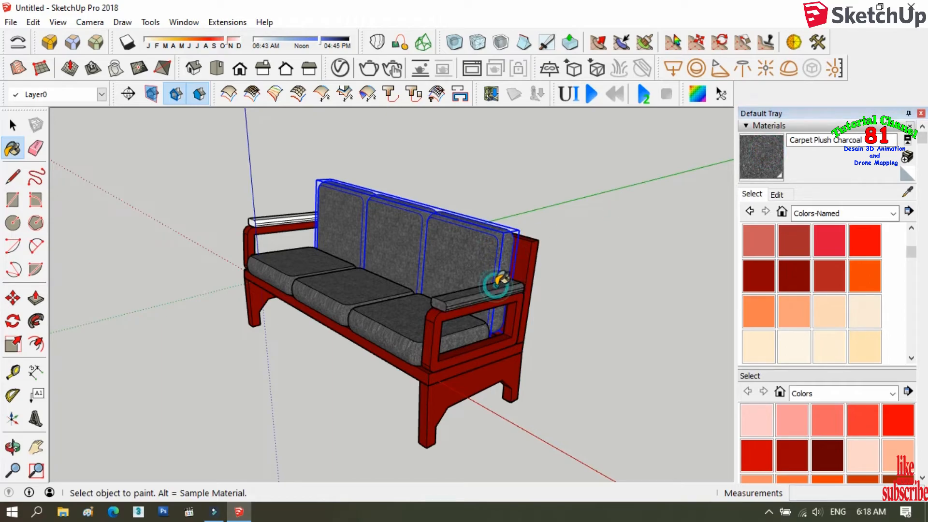
{"action": "left_click", "coordinate": [289, 216]}
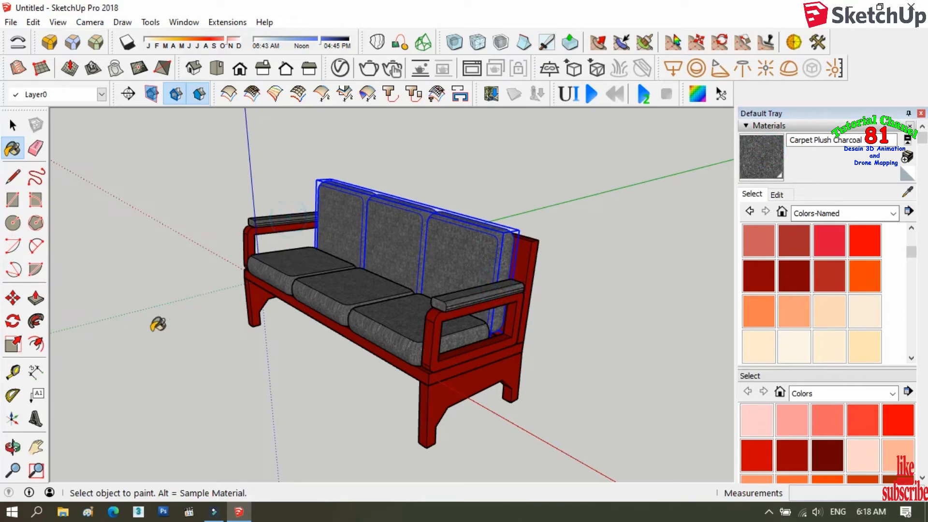
Step: Close the Default Tray and clear the back cushions' selection, leaving the whole sofa in an angled front view
{"action": "left_click", "coordinate": [12, 447]}
{"action": "left_click_drag", "start_coordinate": [106, 387], "coordinate": [513, 329]}
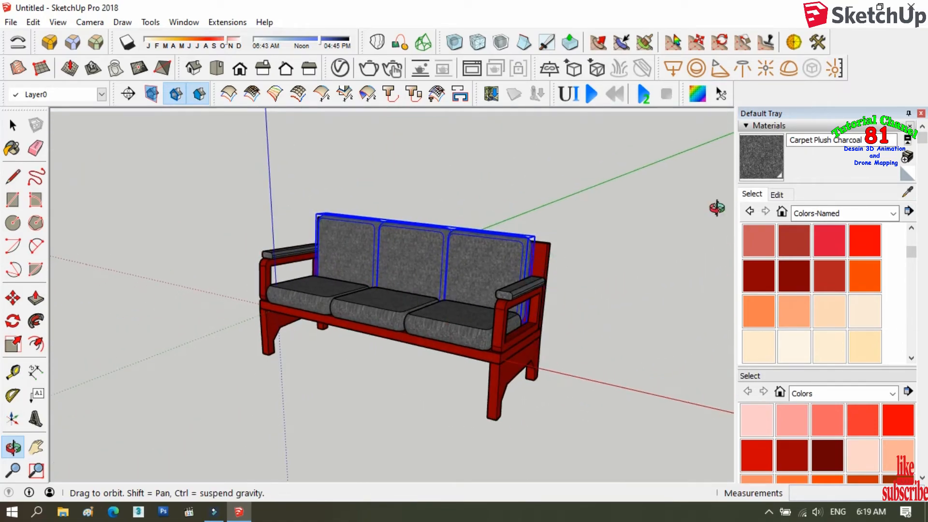
{"action": "left_click", "coordinate": [921, 114]}
{"action": "left_click_drag", "start_coordinate": [609, 292], "coordinate": [565, 279]}
{"action": "scroll", "coordinate": [302, 305], "scroll_direction": "down", "scroll_amount": 1}
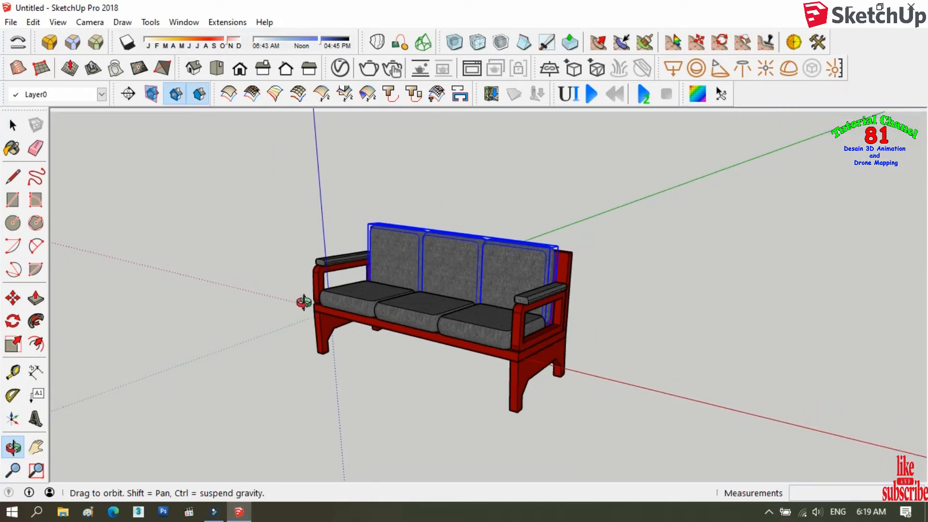
{"action": "scroll", "coordinate": [555, 384], "scroll_direction": "up", "scroll_amount": 1}
{"action": "left_click", "coordinate": [13, 125]}
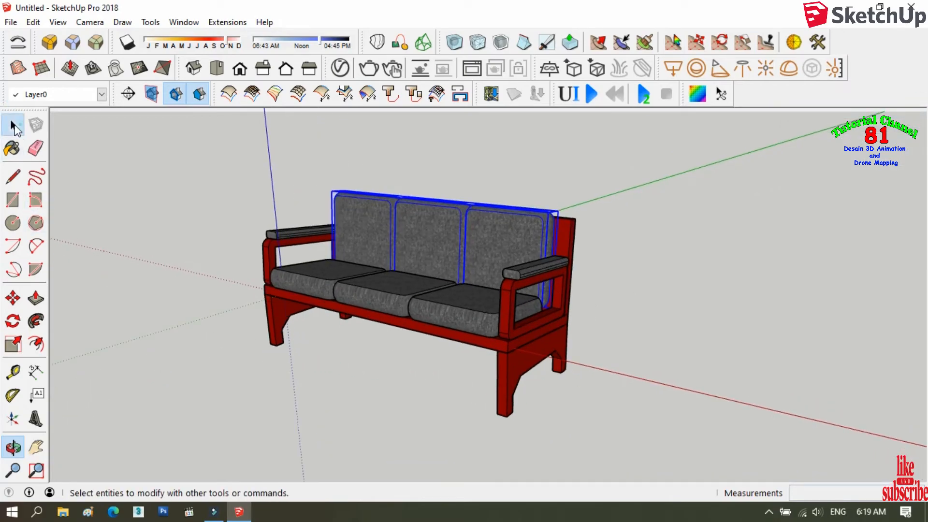
{"action": "left_click", "coordinate": [166, 144]}
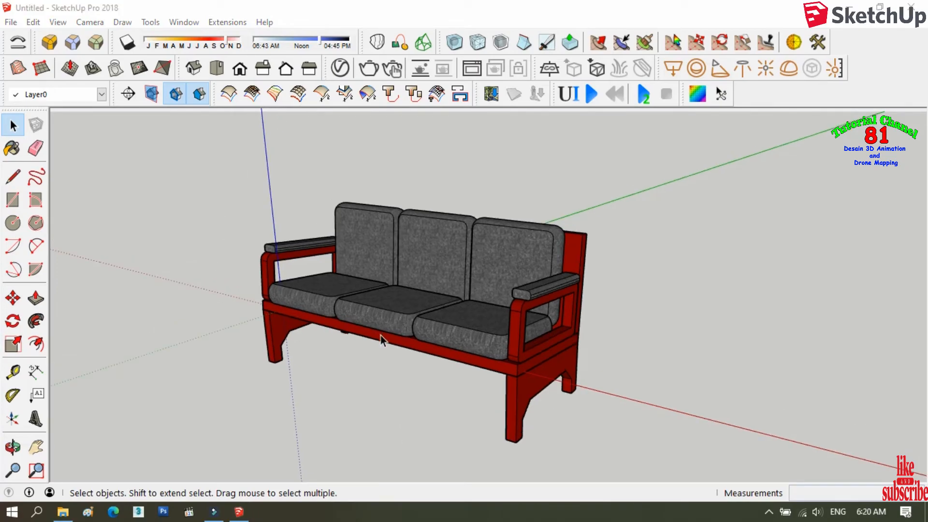
Step: Examine the painted sofa from the front and from several angles, checking the seat cushions, frame and armrests
{"action": "left_click", "coordinate": [378, 300]}
{"action": "key", "text": "o"}
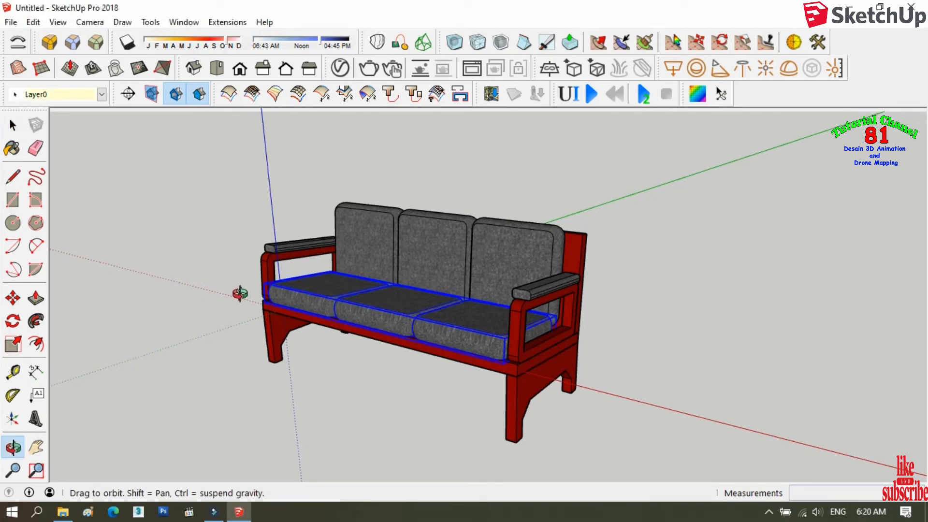
{"action": "left_click_drag", "start_coordinate": [93, 240], "coordinate": [309, 283]}
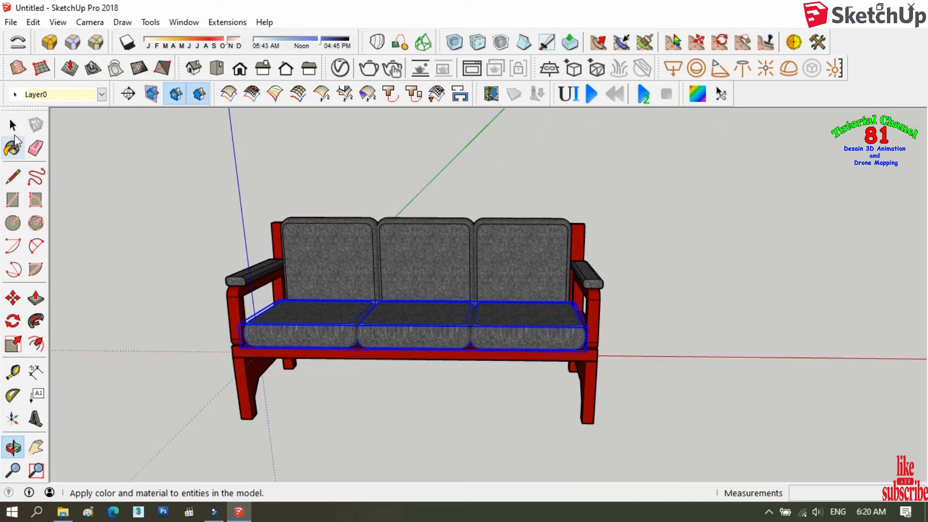
{"action": "left_click", "coordinate": [13, 124]}
{"action": "left_click", "coordinate": [186, 268]}
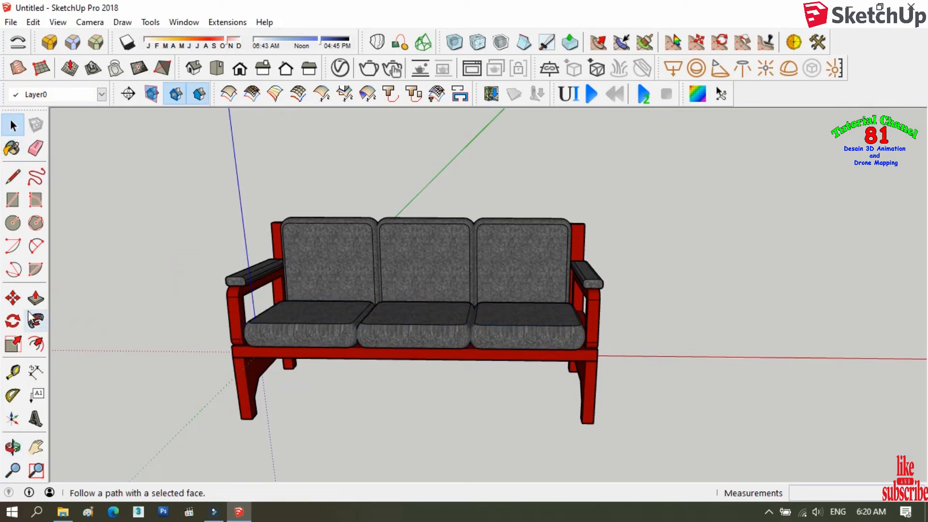
{"action": "key", "text": "o"}
{"action": "left_click_drag", "start_coordinate": [211, 349], "coordinate": [146, 426]}
{"action": "left_click_drag", "start_coordinate": [250, 349], "coordinate": [373, 320]}
{"action": "left_click_drag", "start_coordinate": [311, 336], "coordinate": [430, 380]}
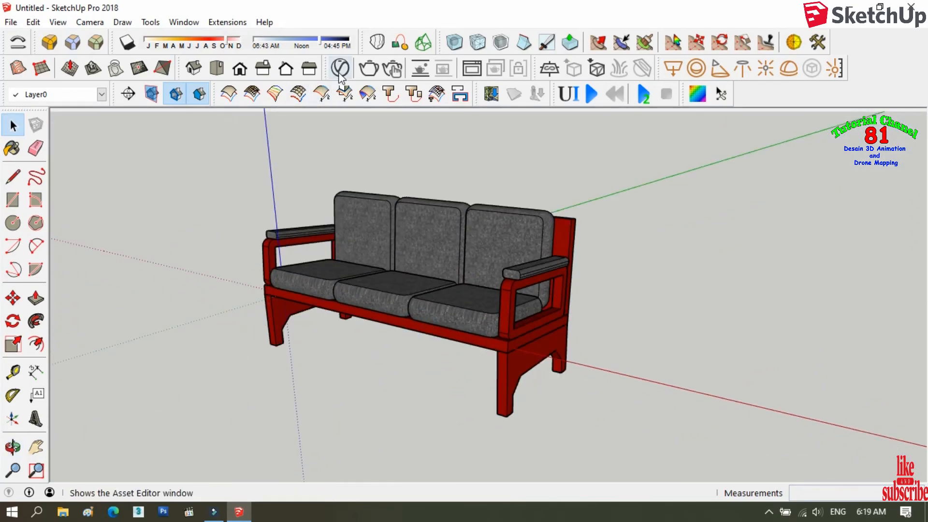
Step: Open the V-Ray Asset Editor and reposition its window so that the whole editor fits on screen
{"action": "left_click", "coordinate": [339, 68]}
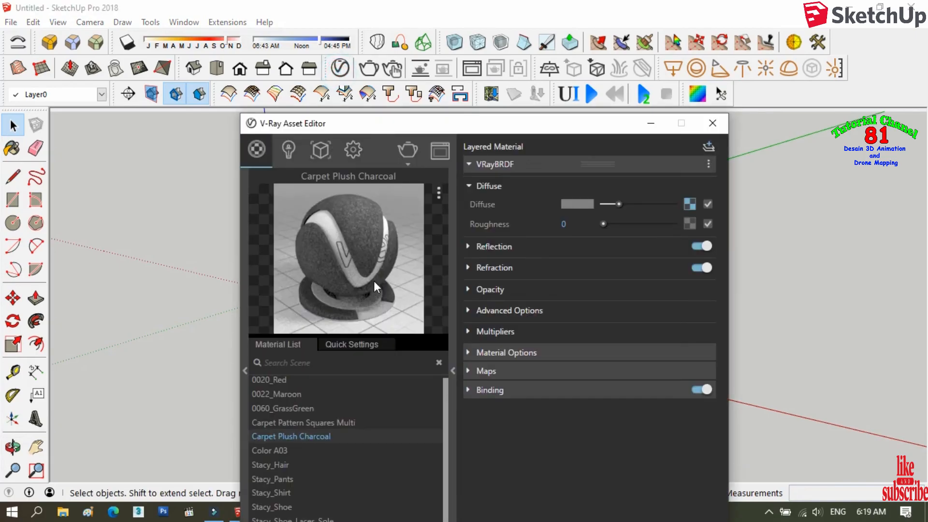
{"action": "left_click_drag", "start_coordinate": [416, 125], "coordinate": [448, 35]}
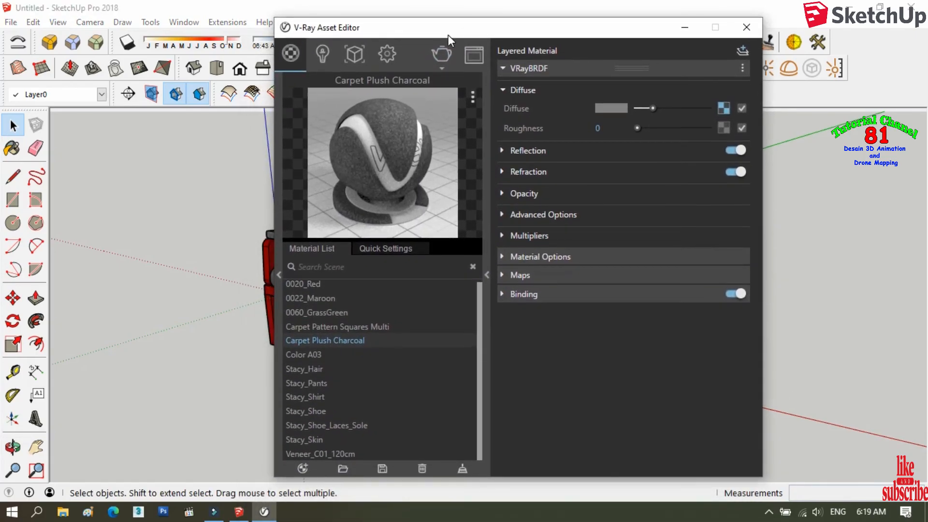
{"action": "left_click_drag", "start_coordinate": [608, 34], "coordinate": [656, 47]}
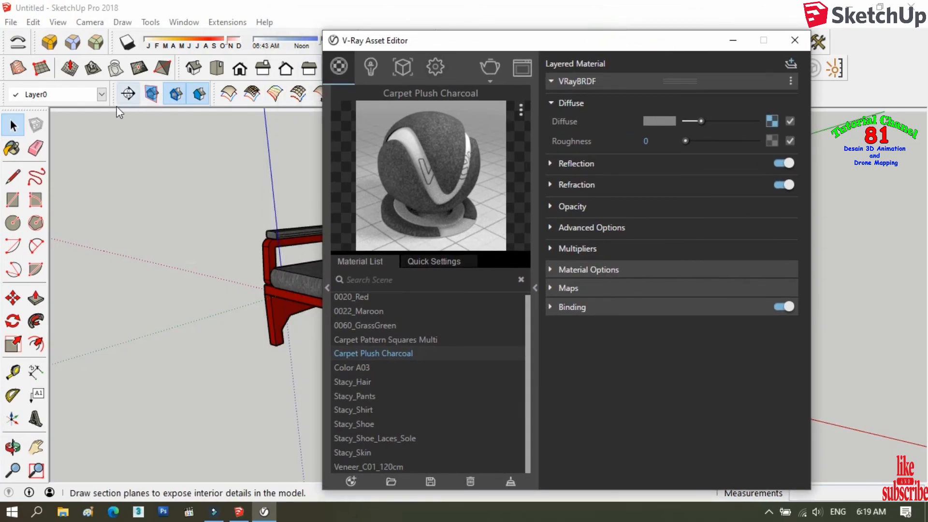
{"action": "left_click_drag", "start_coordinate": [493, 48], "coordinate": [430, 41]}
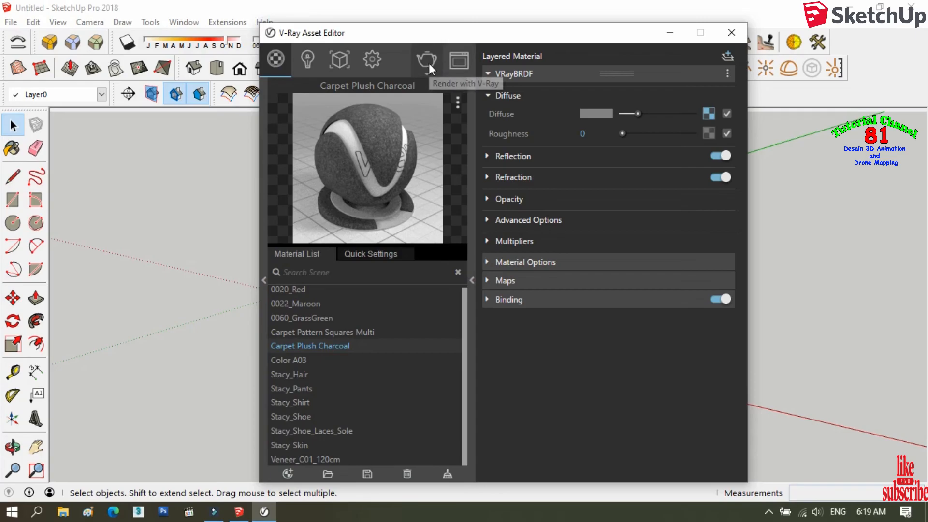
Step: Start a V-Ray render of the sofa and arrange the frame buffer and Asset Editor windows to keep the image in view
{"action": "left_click", "coordinate": [428, 62]}
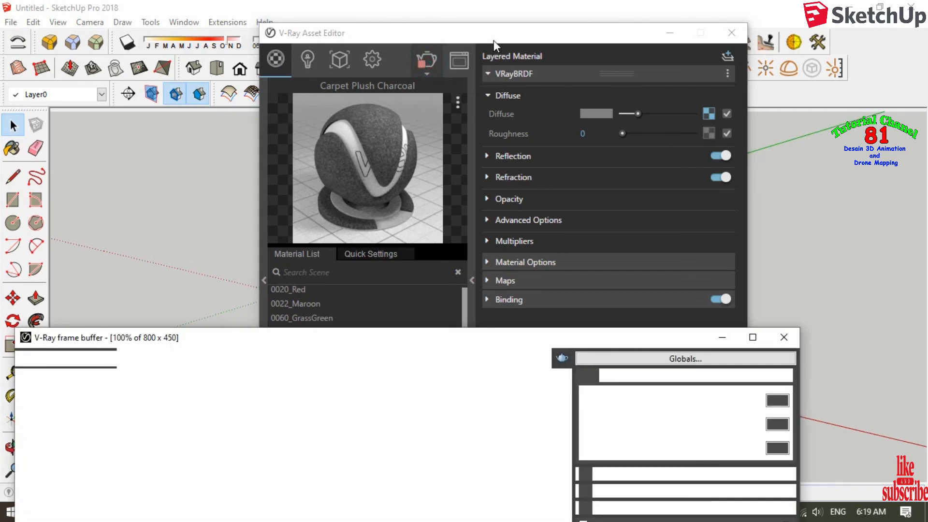
{"action": "left_click_drag", "start_coordinate": [390, 334], "coordinate": [402, 92]}
{"action": "left_click_drag", "start_coordinate": [443, 37], "coordinate": [594, 94]}
{"action": "left_click_drag", "start_coordinate": [524, 93], "coordinate": [545, 95]}
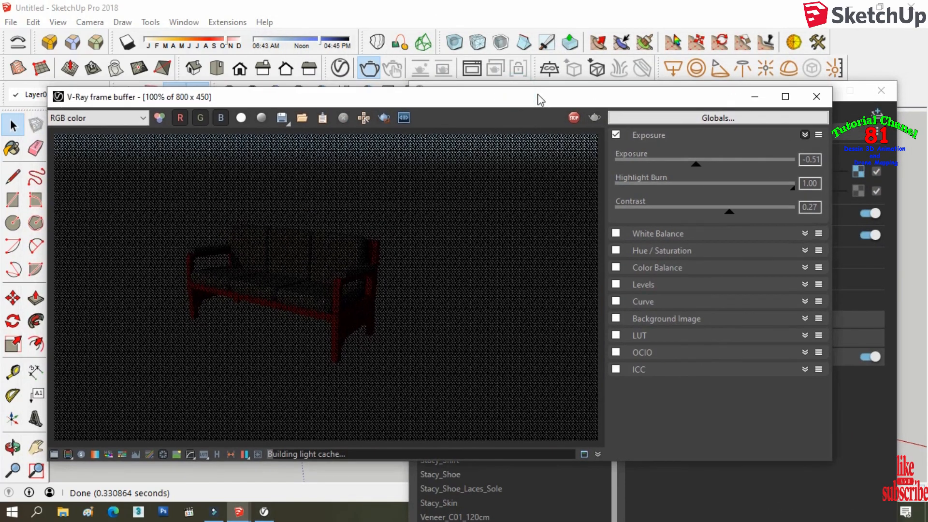